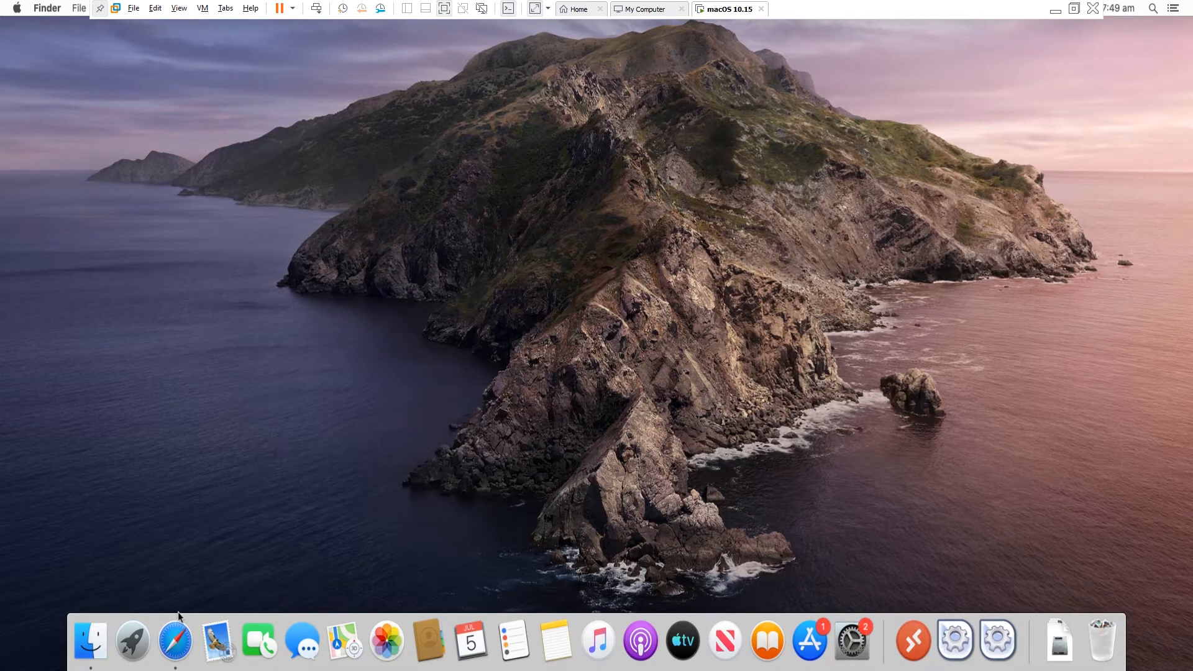
# Step: Open Safari and search Google for "download virtualbox"
pyautogui.click(176, 640)
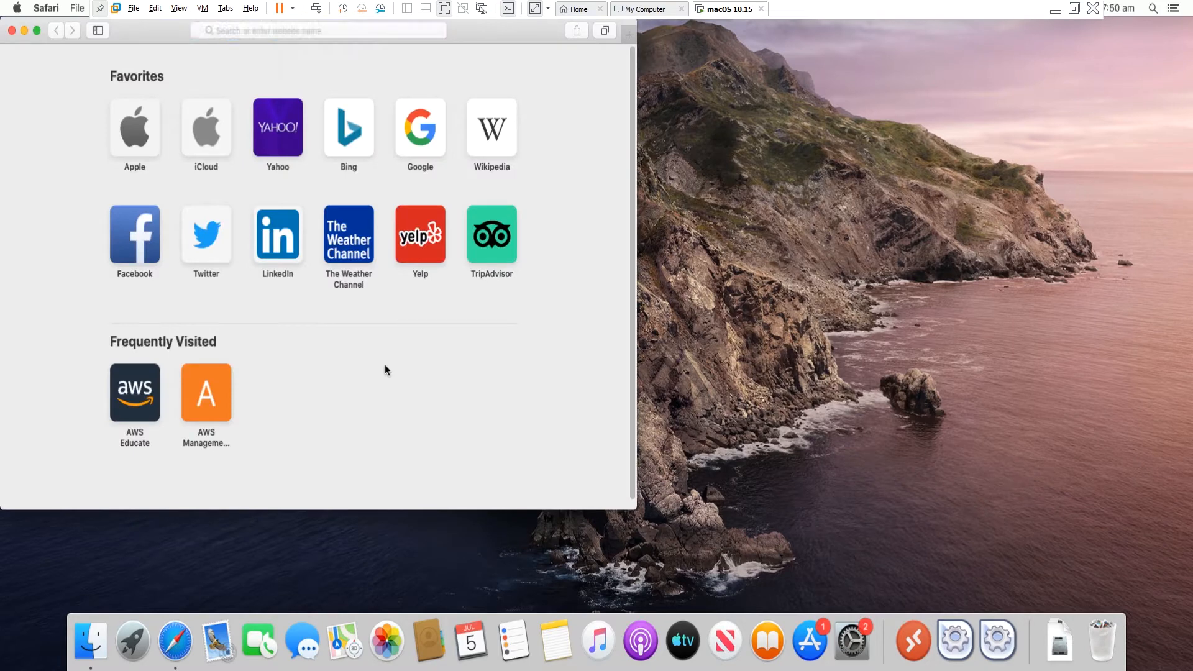
pyautogui.click(325, 32)
pyautogui.write('down')
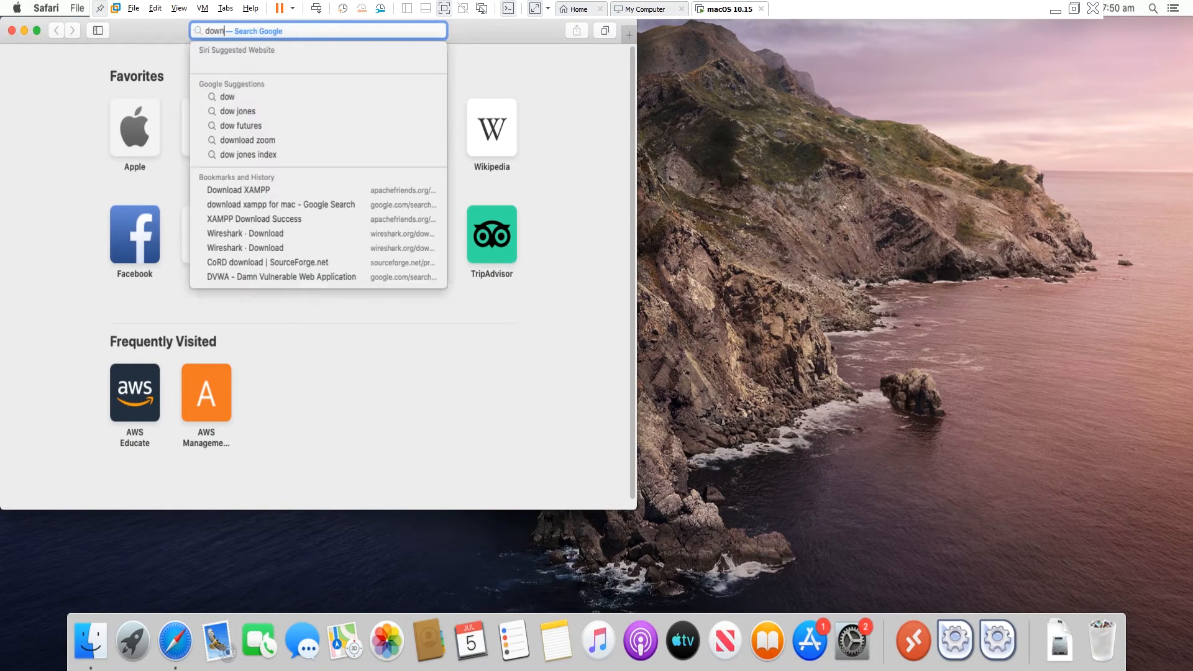
pyautogui.write('load vi')
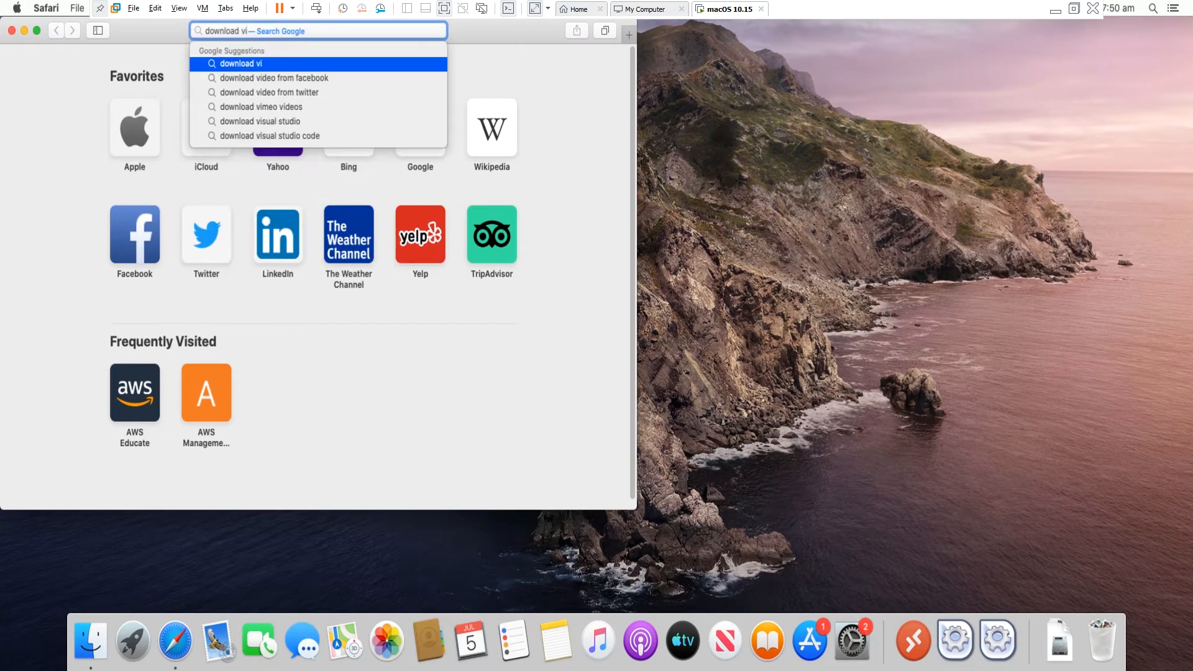
pyautogui.write('rtualbo')
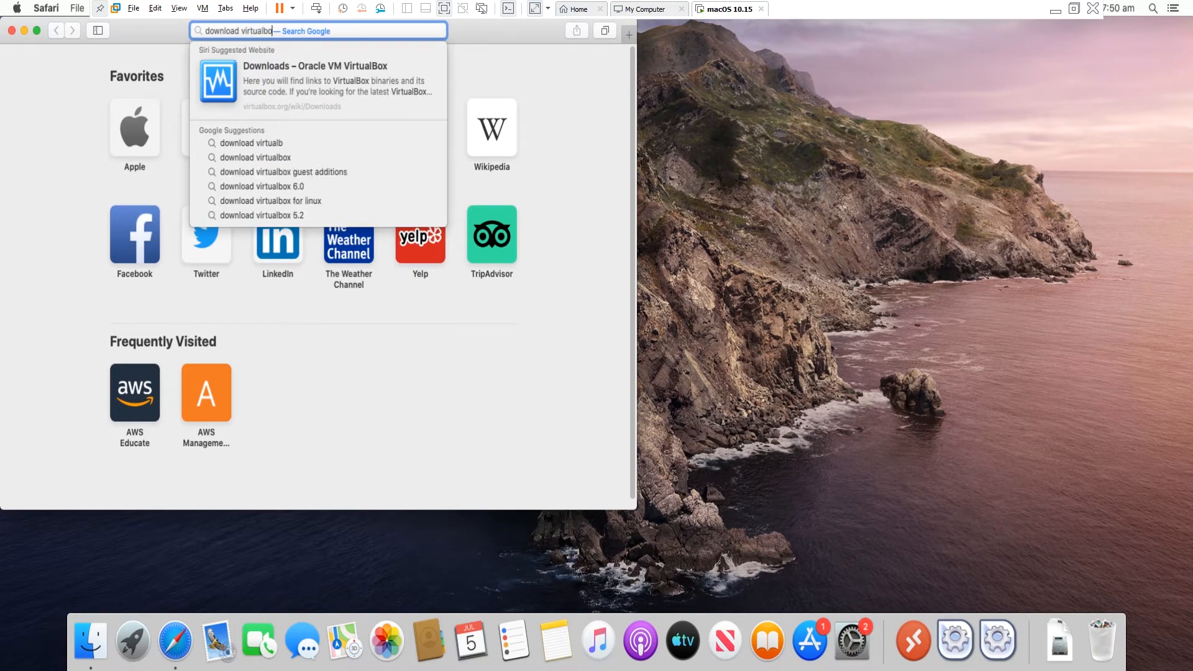
pyautogui.write('x')
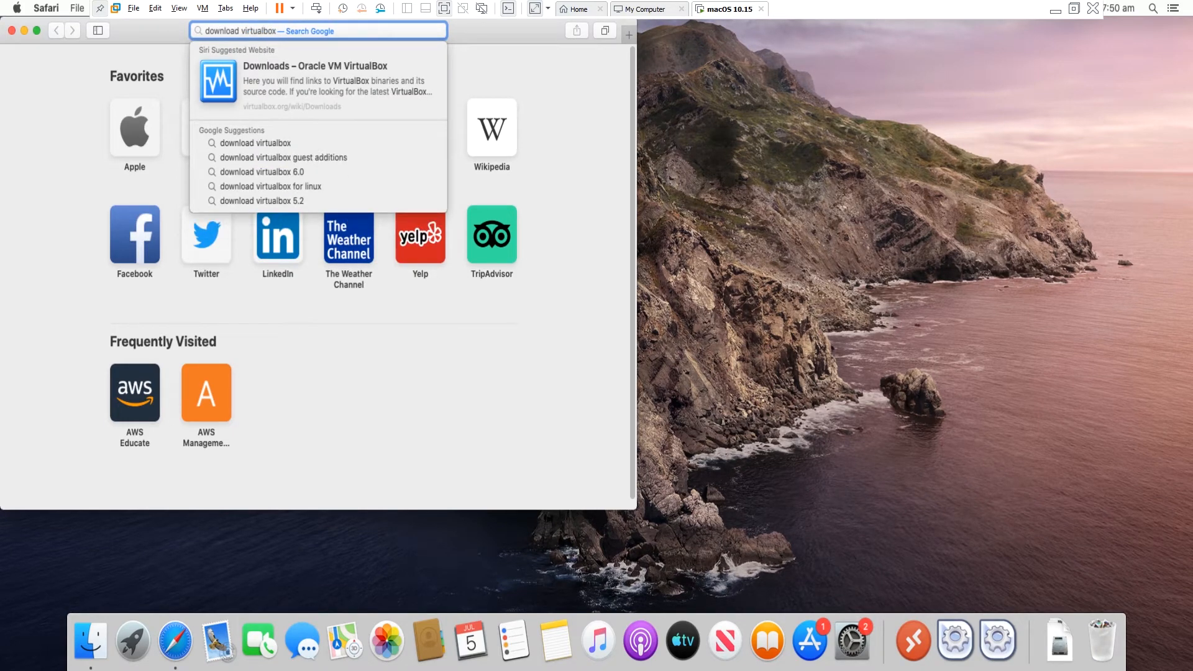
pyautogui.click(304, 144)
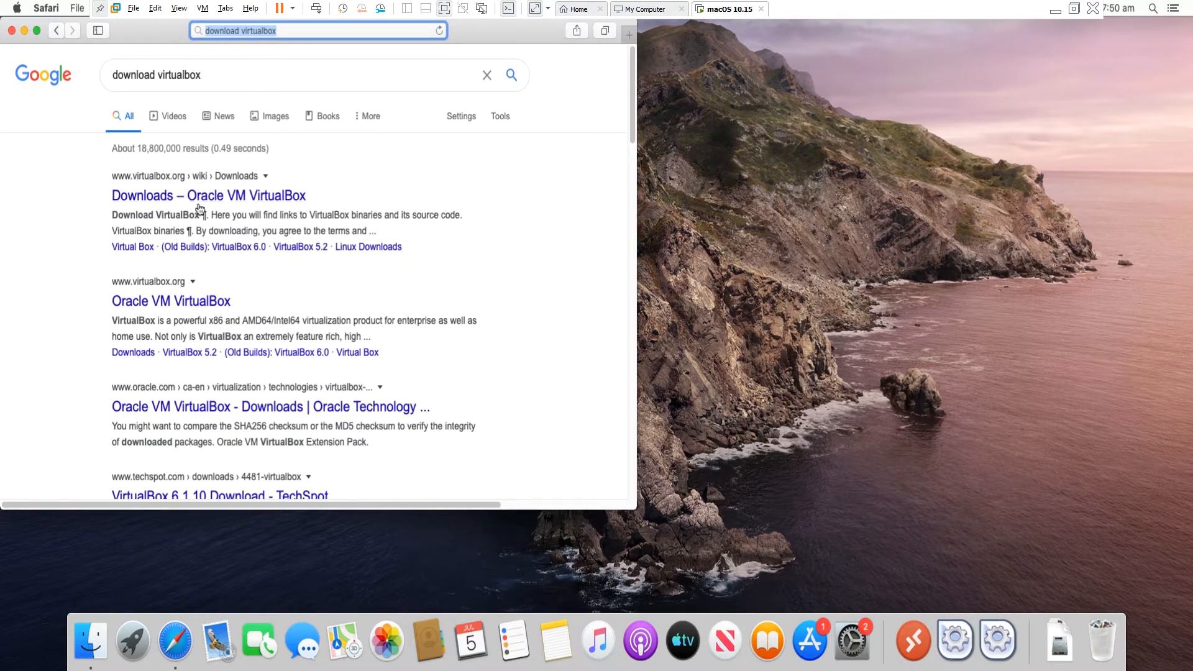
# Step: Open the Oracle VM VirtualBox downloads page and download the 6.1.10 OS X hosts package, allowing downloads from virtualbox.org
pyautogui.click(234, 196)
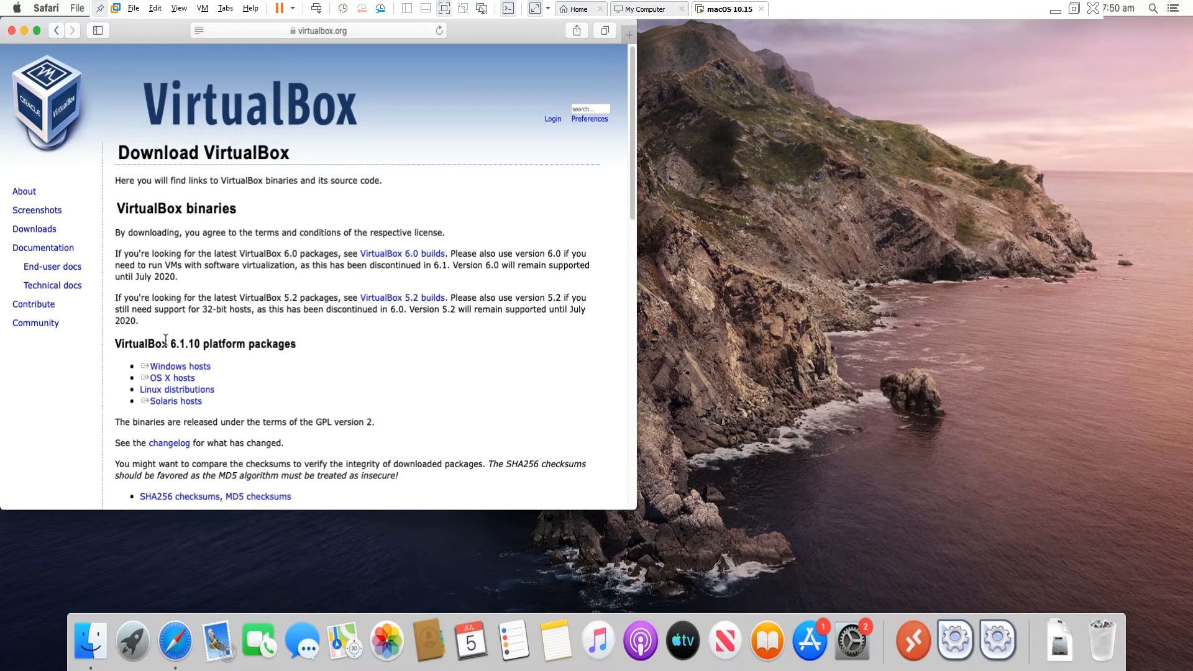
pyautogui.click(179, 379)
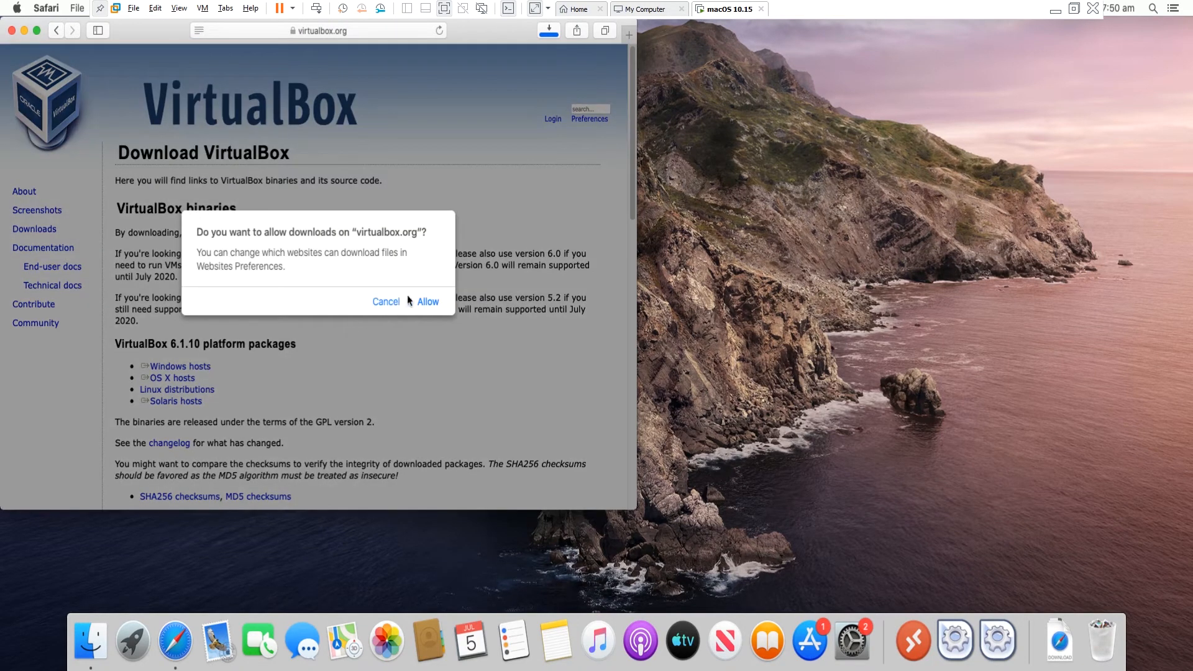
pyautogui.click(429, 302)
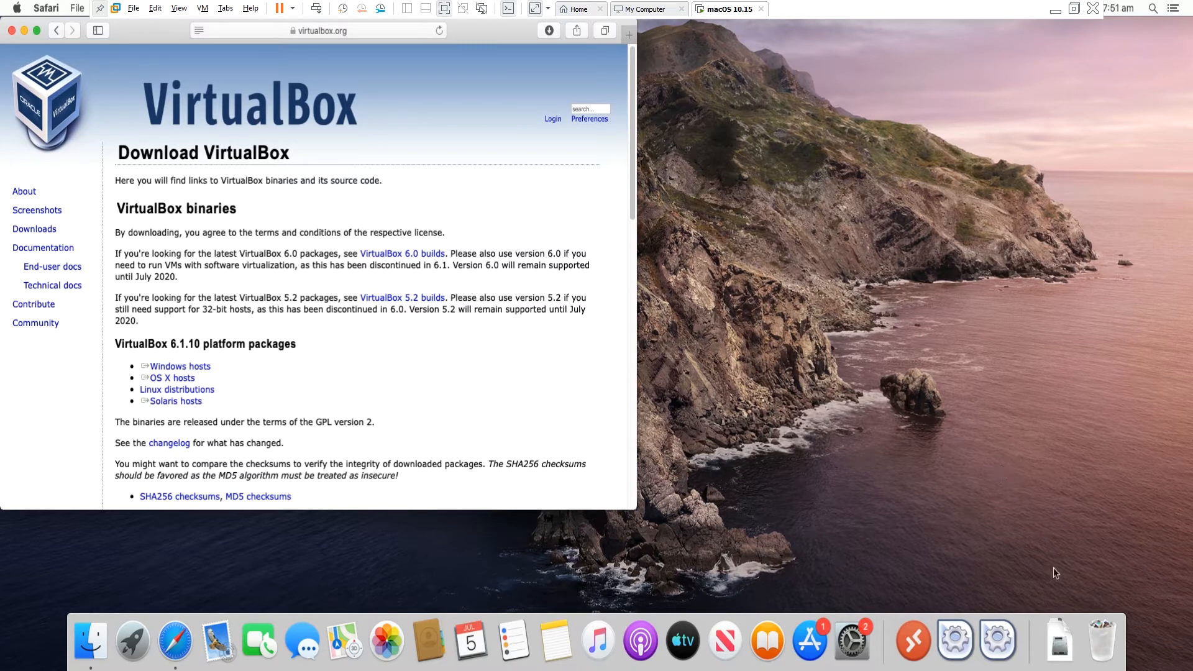
# Step: Try to open the downloaded VirtualBox-6.1.10-138449-OSX.dmg from the Downloads folder and dismiss the security alert
pyautogui.click(1056, 643)
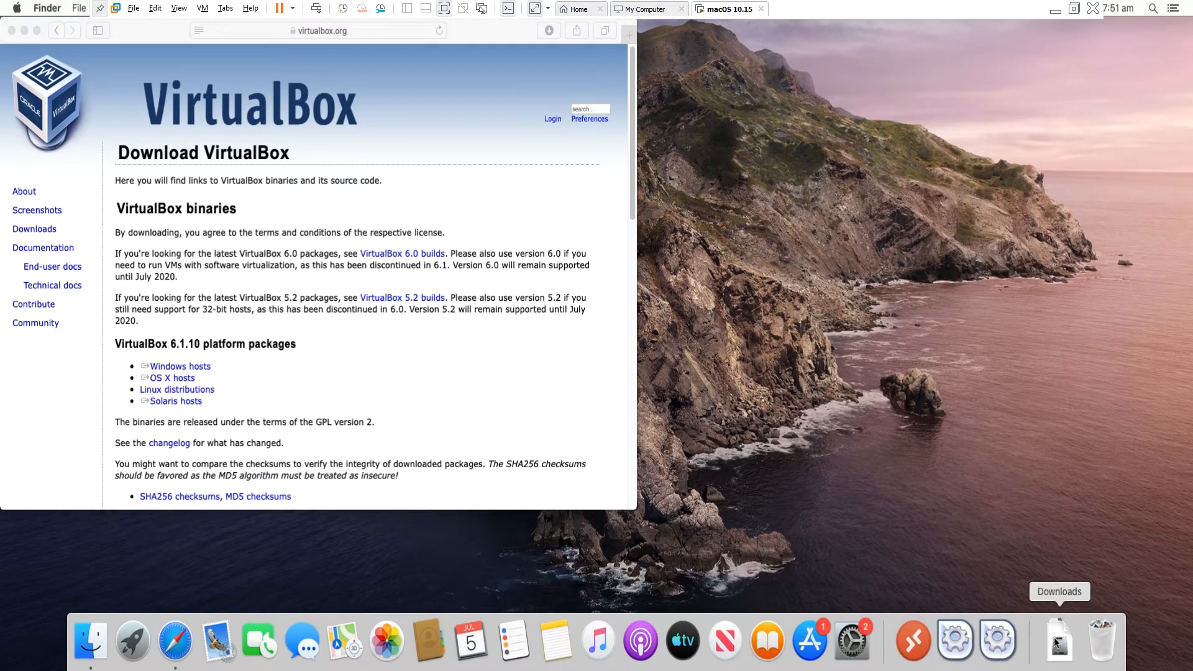
pyautogui.click(1056, 643)
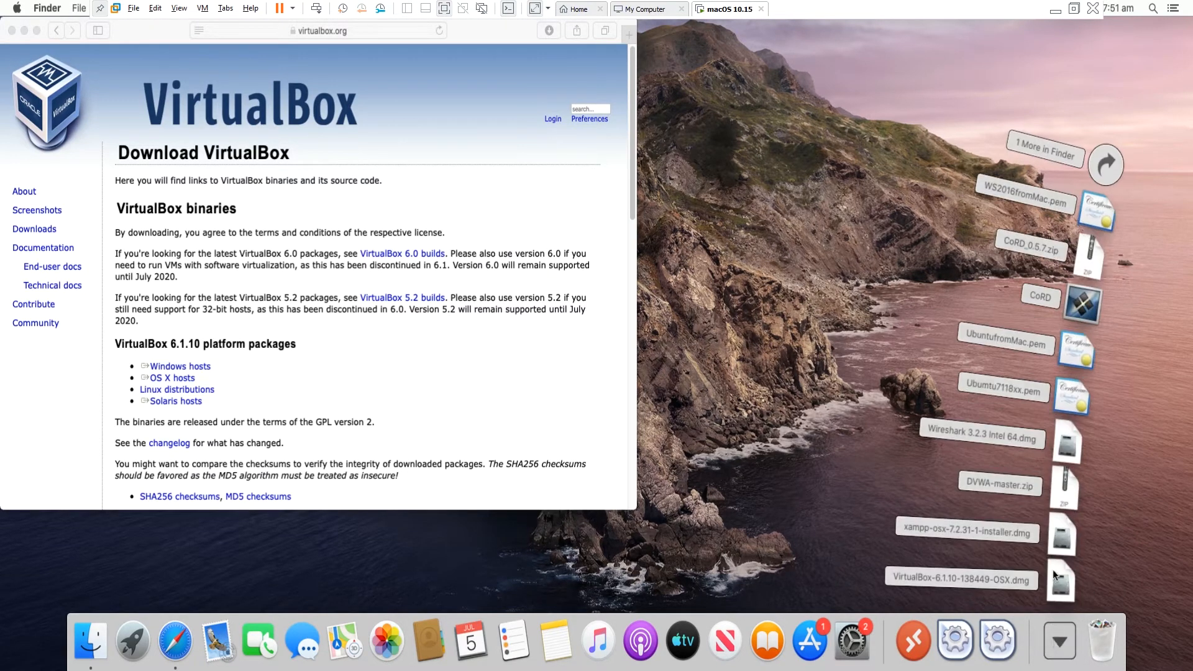
pyautogui.click(1063, 591)
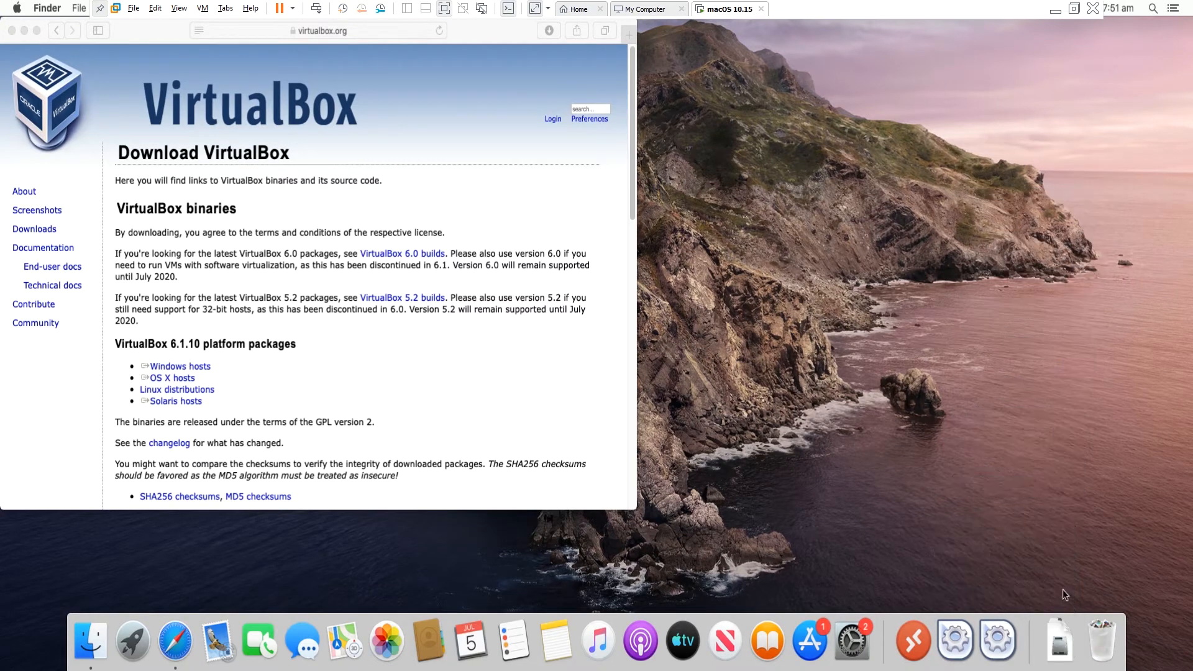
pyautogui.click(1058, 643)
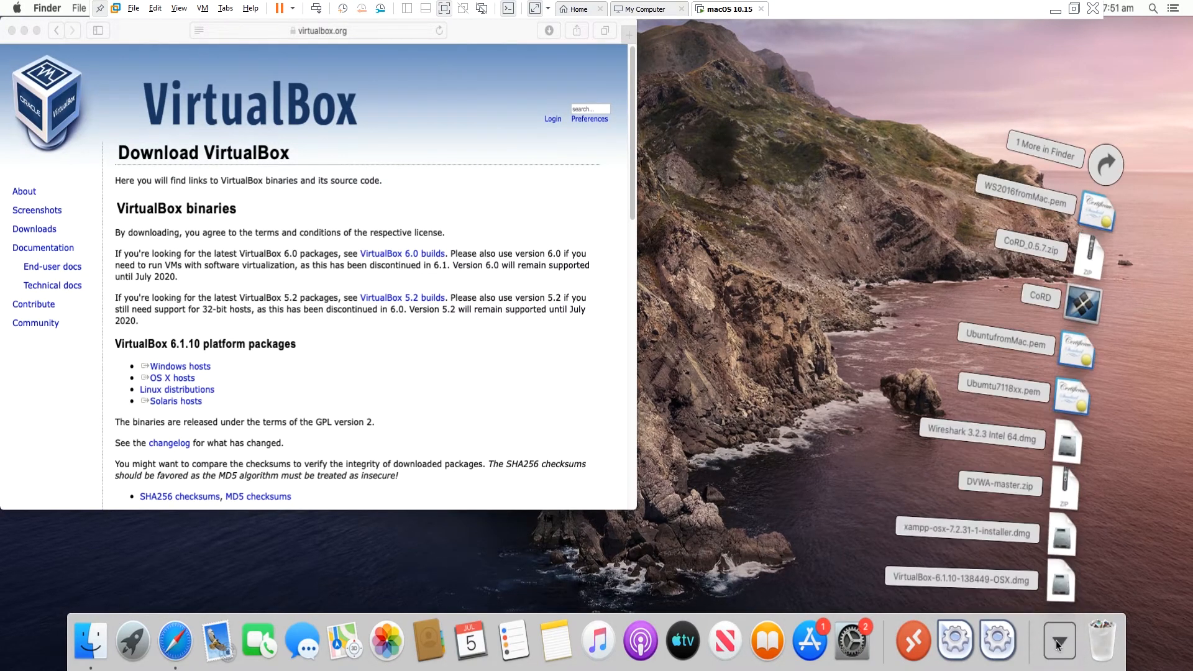
pyautogui.click(807, 454)
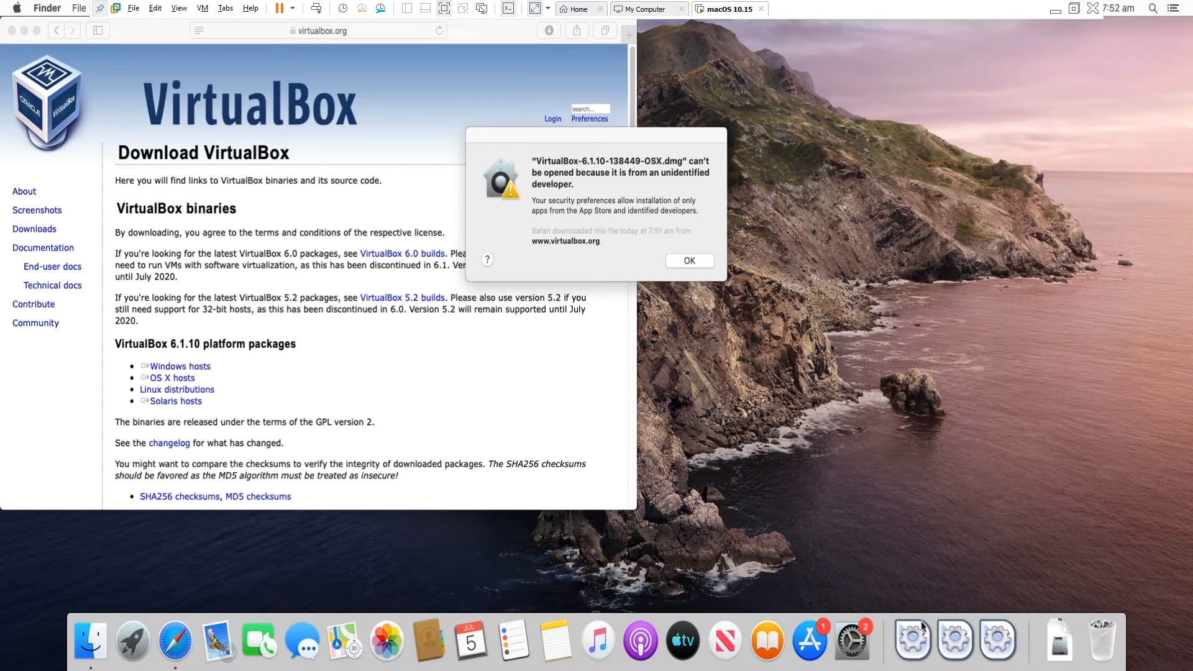
pyautogui.click(689, 261)
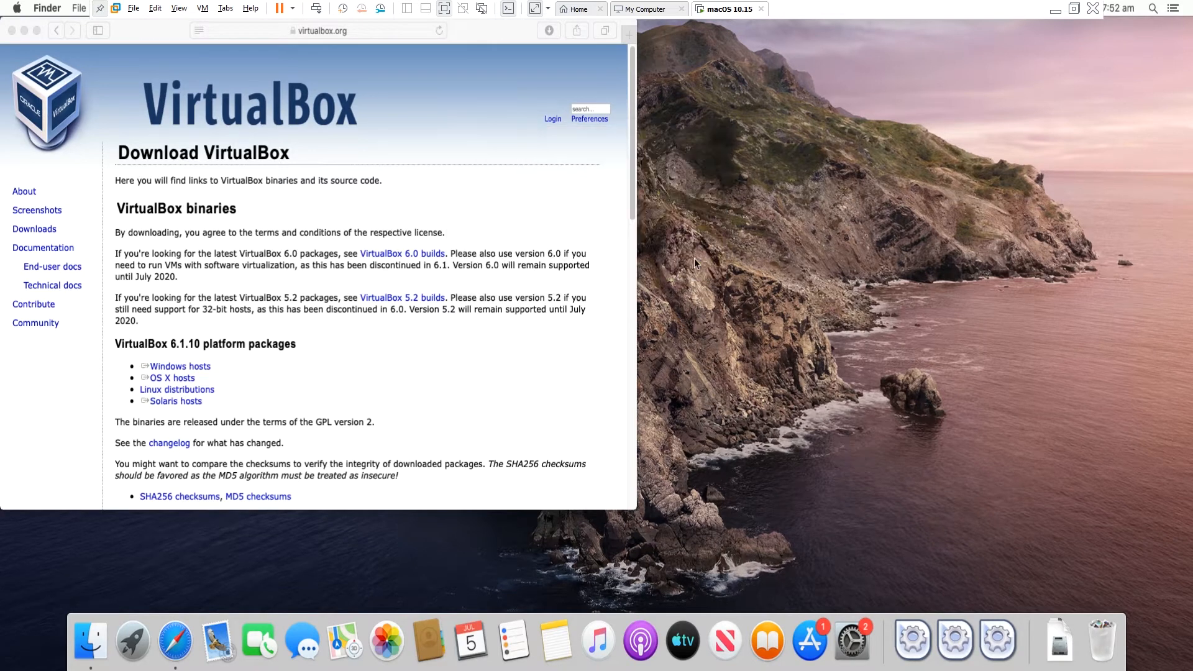
# Step: Remove the three recent gear-icon applications from the Dock
pyautogui.rightClick(912, 639)
pyautogui.moveTo(971, 550)
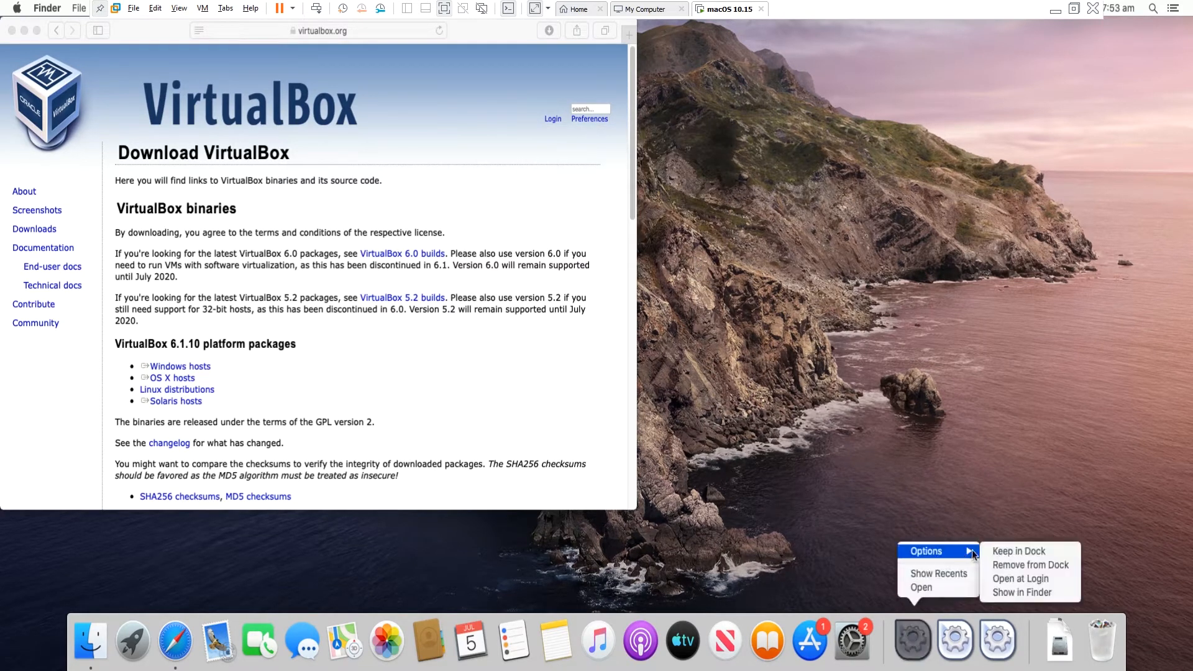
pyautogui.click(1023, 564)
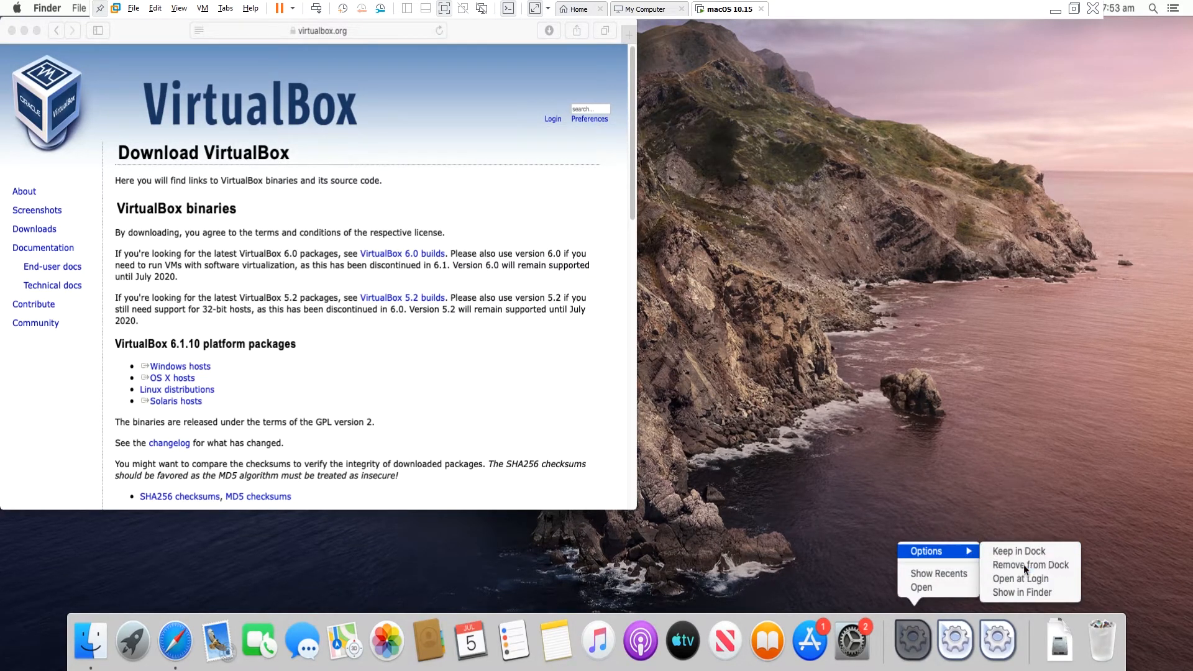
pyautogui.rightClick(942, 648)
pyautogui.moveTo(969, 550)
pyautogui.click(1056, 564)
pyautogui.rightClick(954, 640)
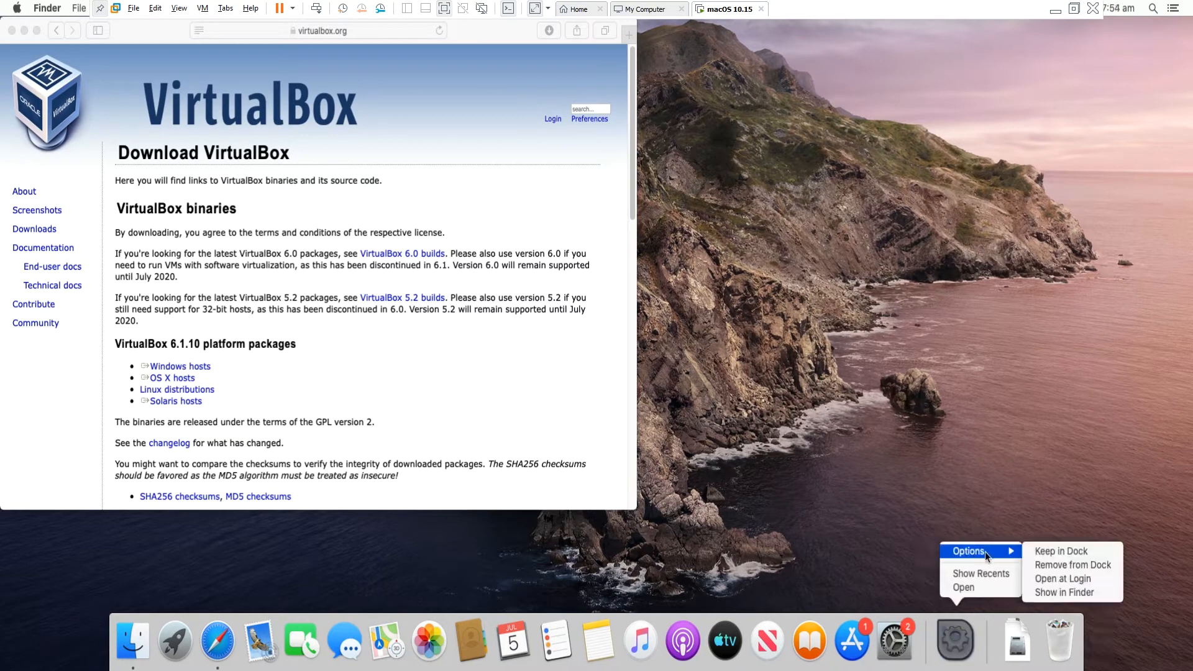
pyautogui.click(1050, 564)
# Step: Unlock Security & Privacy in System Preferences with the account password, allow VirtualBox-6.1.10-138449-OSX.dmg to open anyway, and close the preferences
pyautogui.click(925, 643)
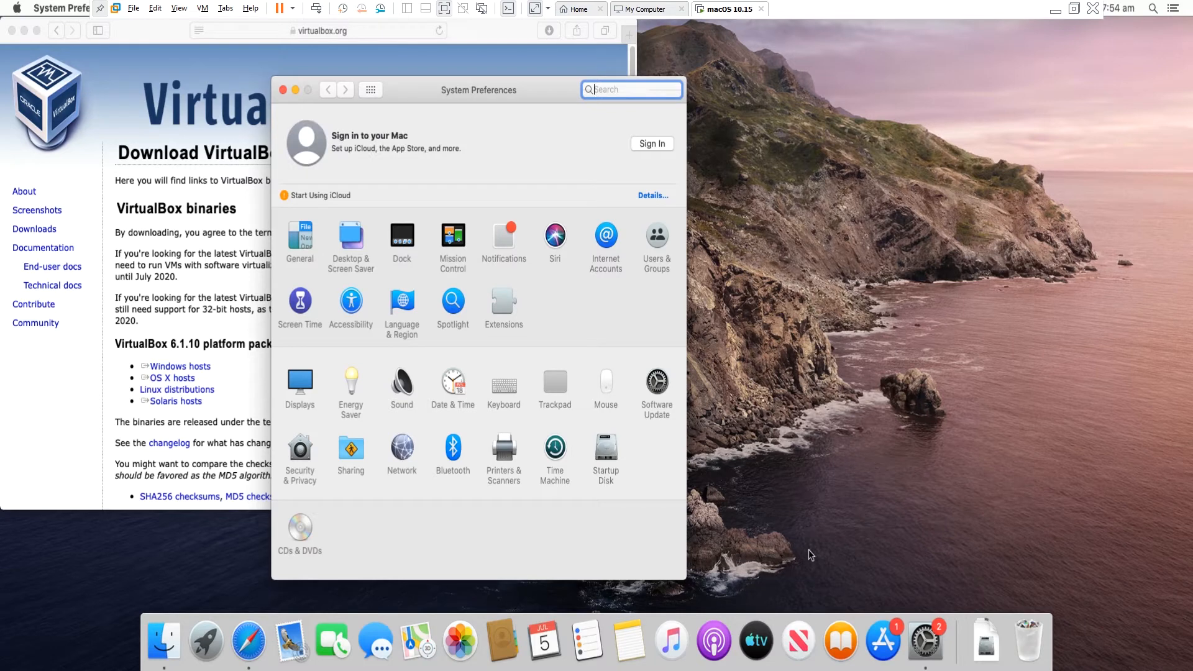
pyautogui.click(297, 448)
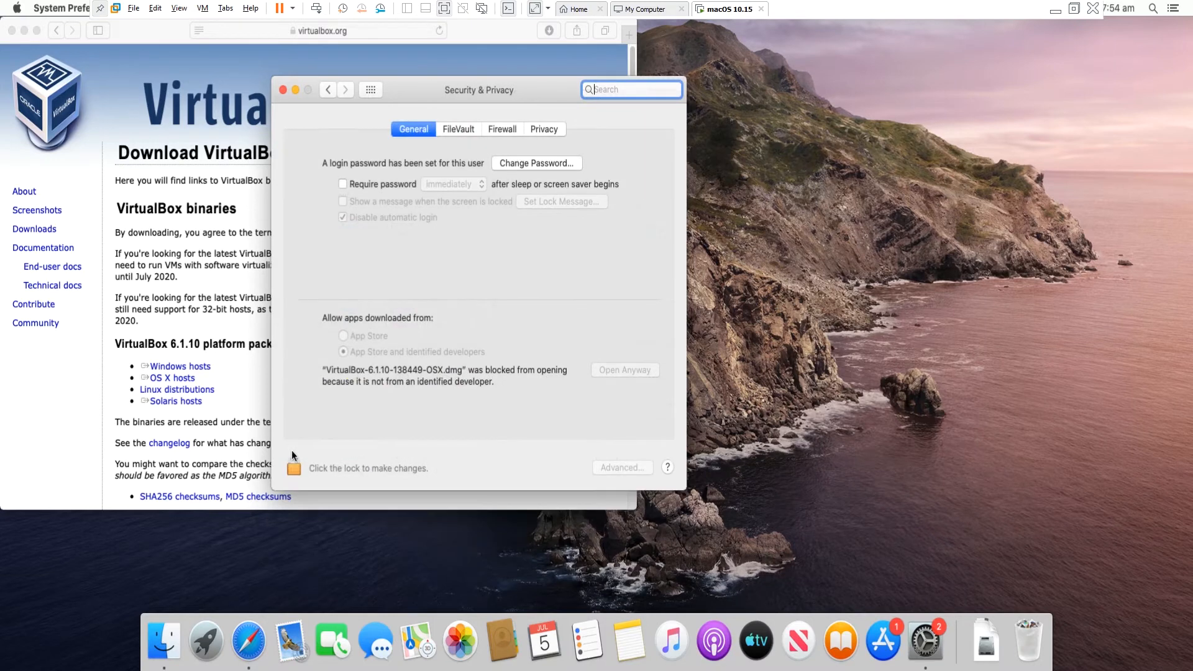
pyautogui.click(389, 467)
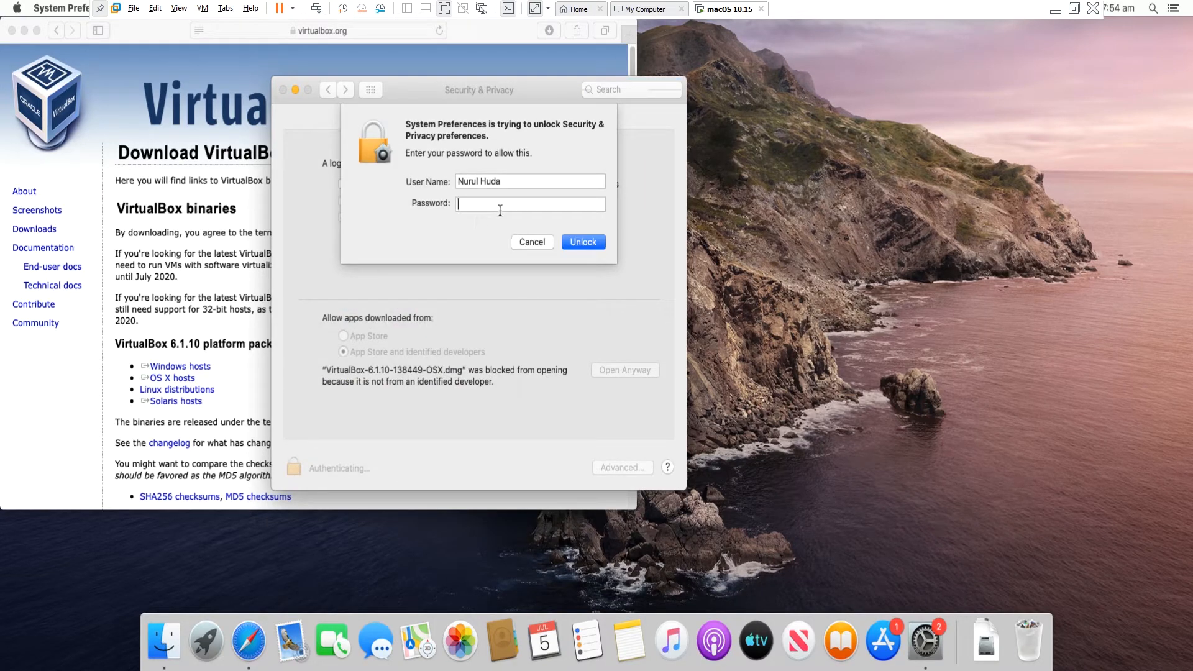
pyautogui.write('********')
pyautogui.press('Return')
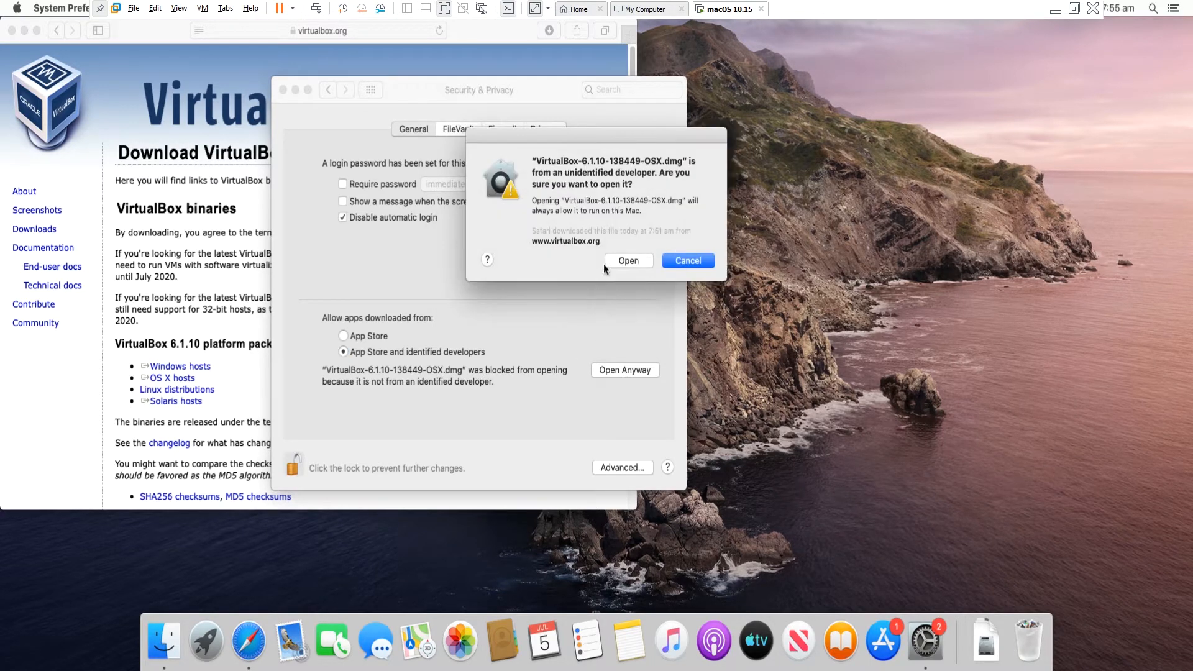
pyautogui.click(621, 261)
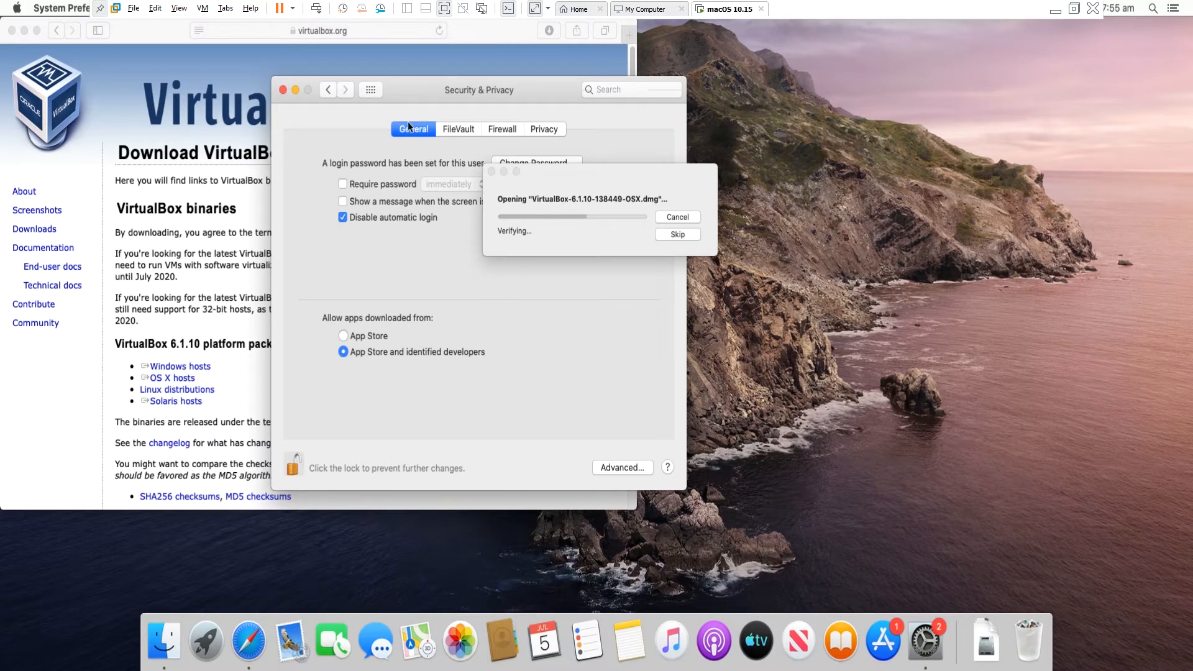
pyautogui.click(282, 90)
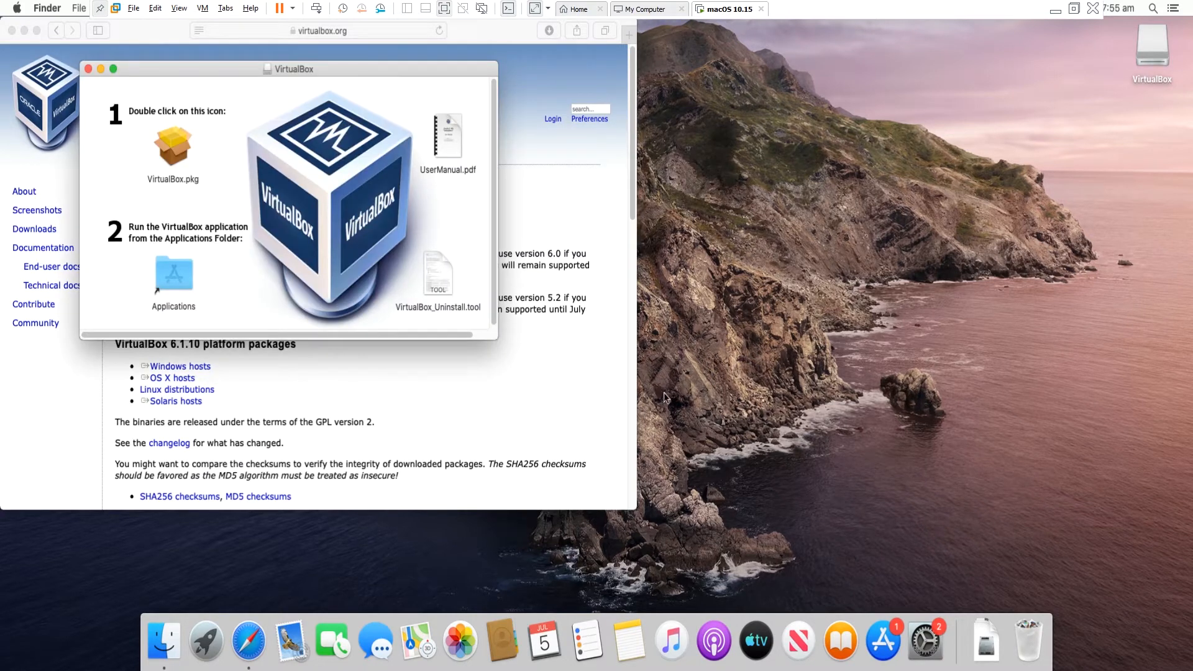
# Step: Launch VirtualBox.pkg, allow its compatibility check to run, and proceed past the introduction to the installation type
pyautogui.doubleClick(171, 138)
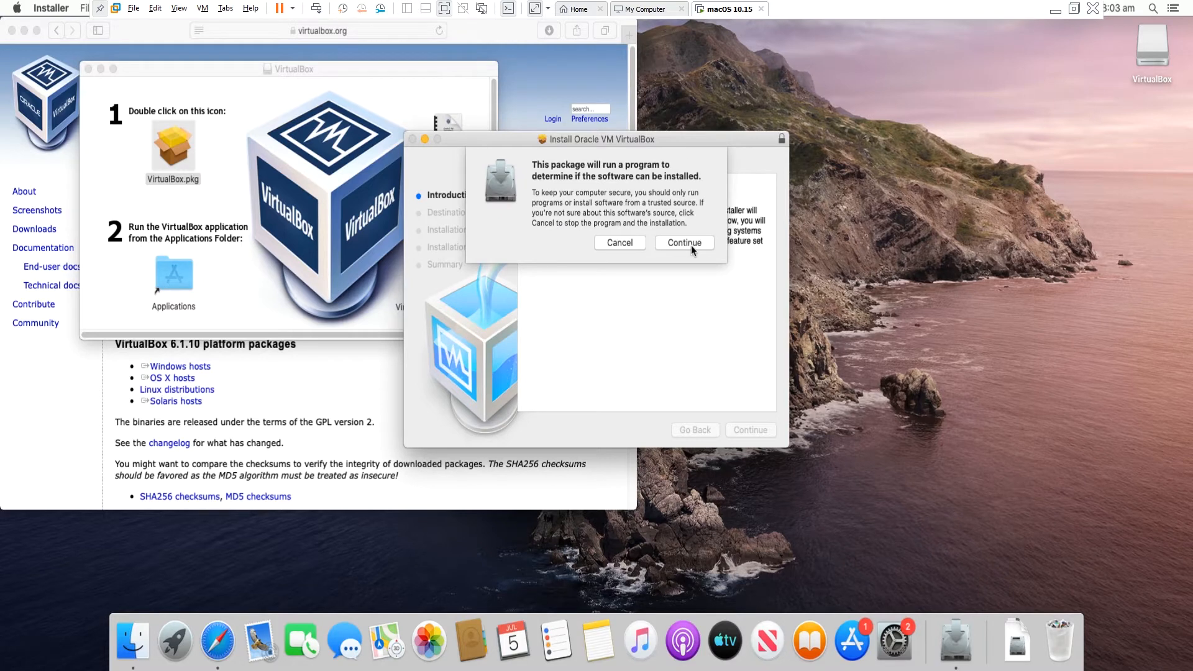
pyautogui.click(684, 243)
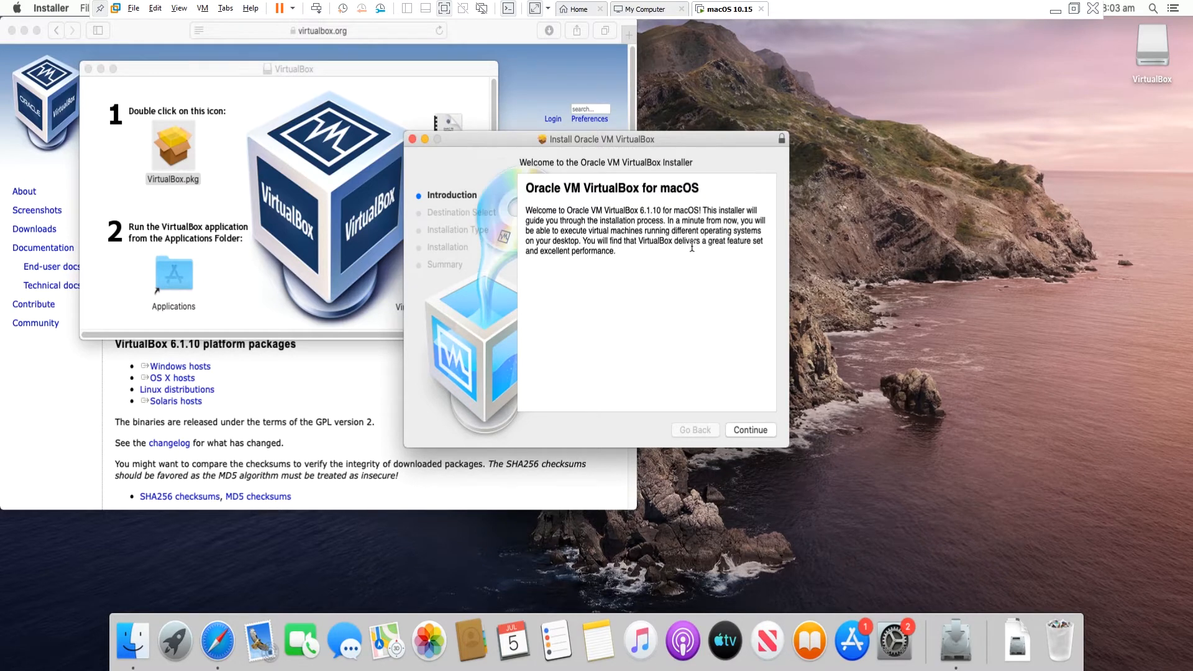
pyautogui.click(750, 430)
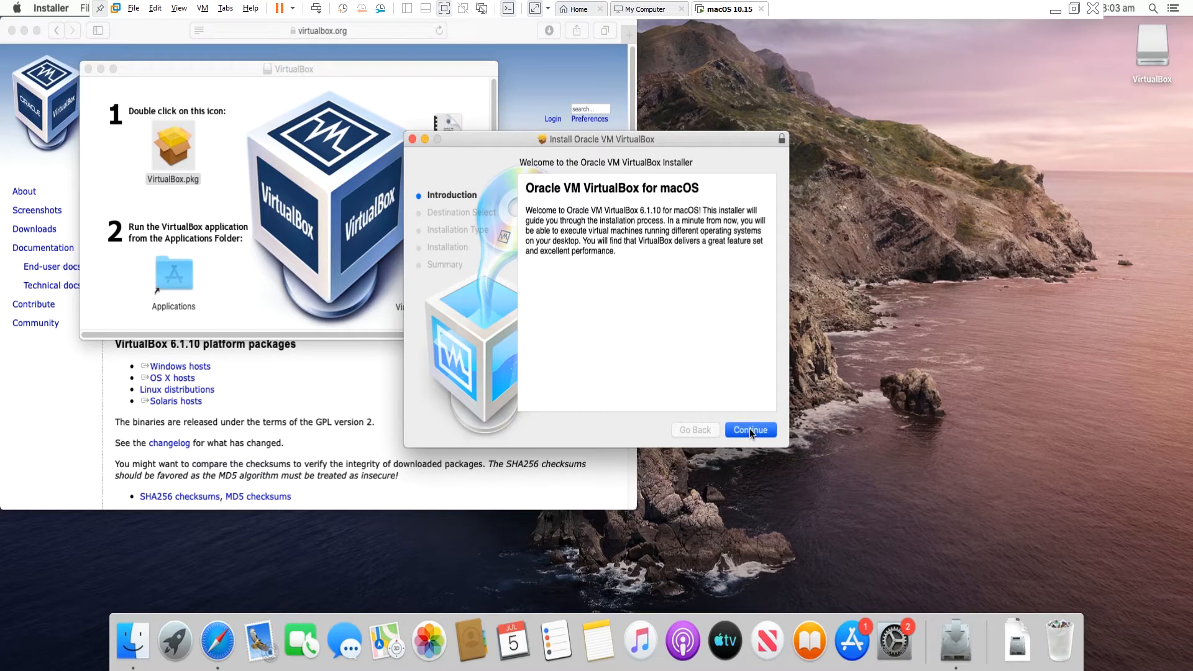
pyautogui.click(750, 431)
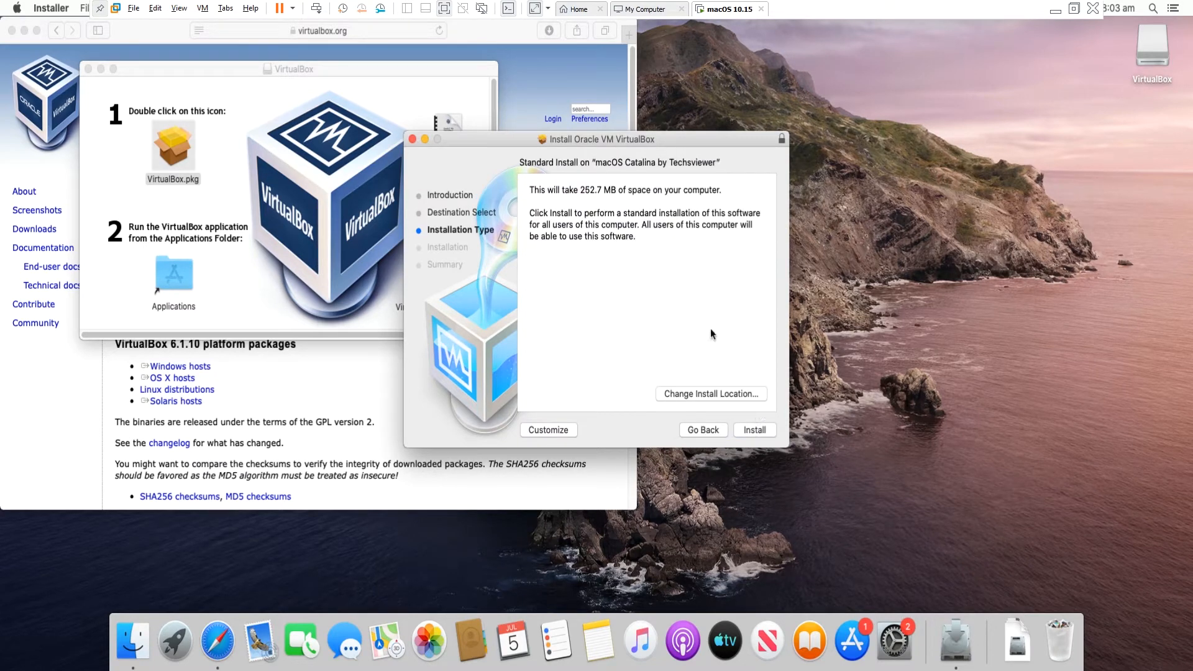
# Step: Perform the standard VirtualBox installation, authorise it with the account password, and close the finished installer
pyautogui.click(752, 431)
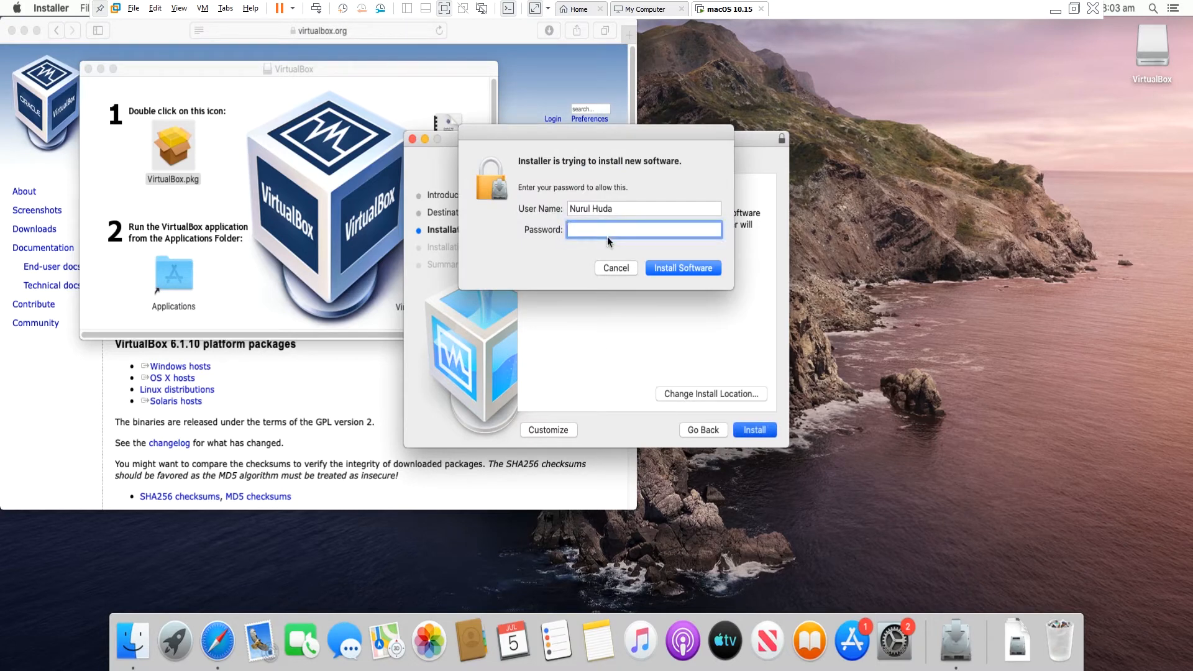
pyautogui.write('••••••••')
pyautogui.press('Return')
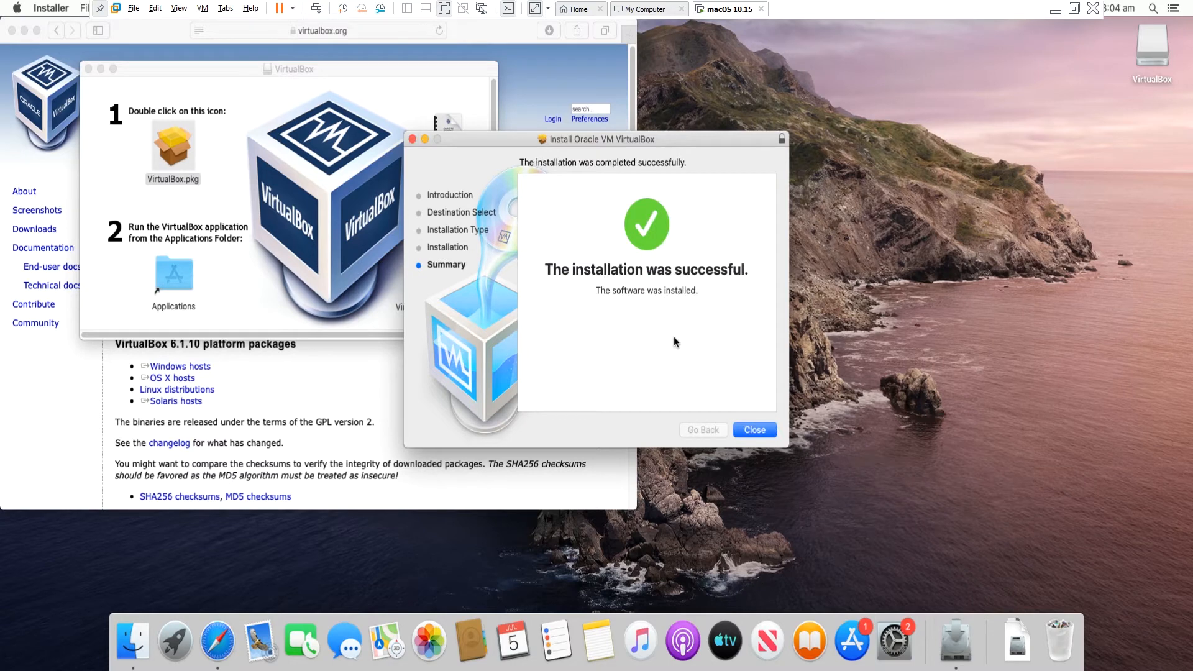
pyautogui.click(756, 430)
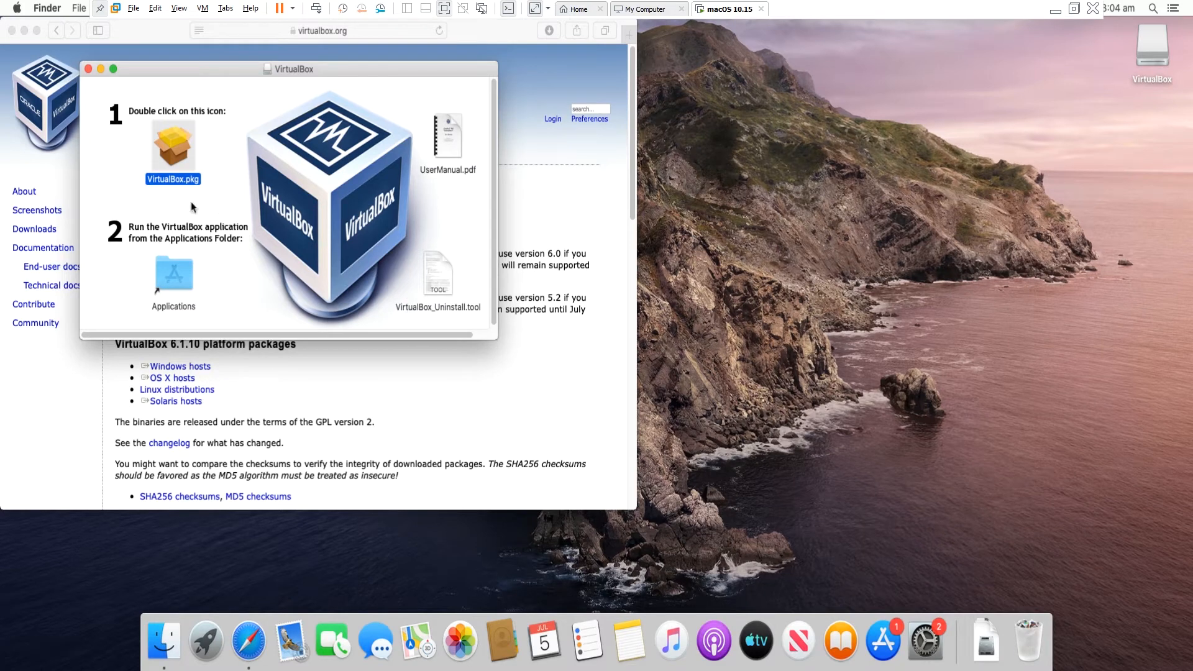
# Step: Open the Applications folder from the VirtualBox disk image window and launch VirtualBox
pyautogui.click(173, 268)
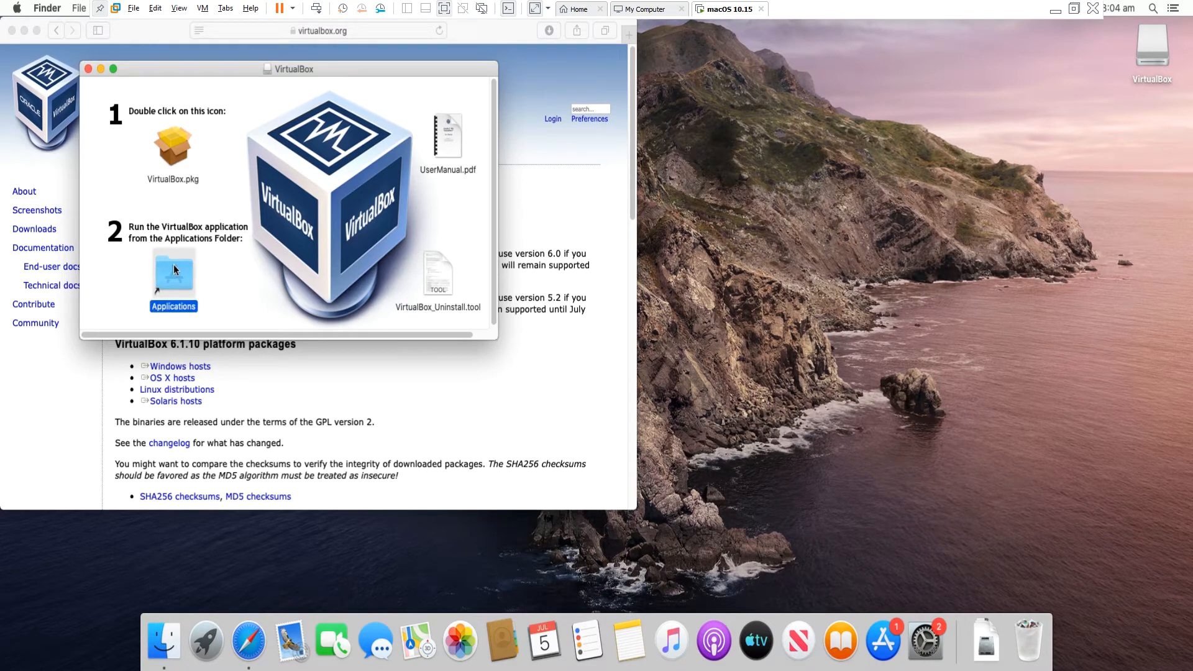
pyautogui.doubleClick(173, 263)
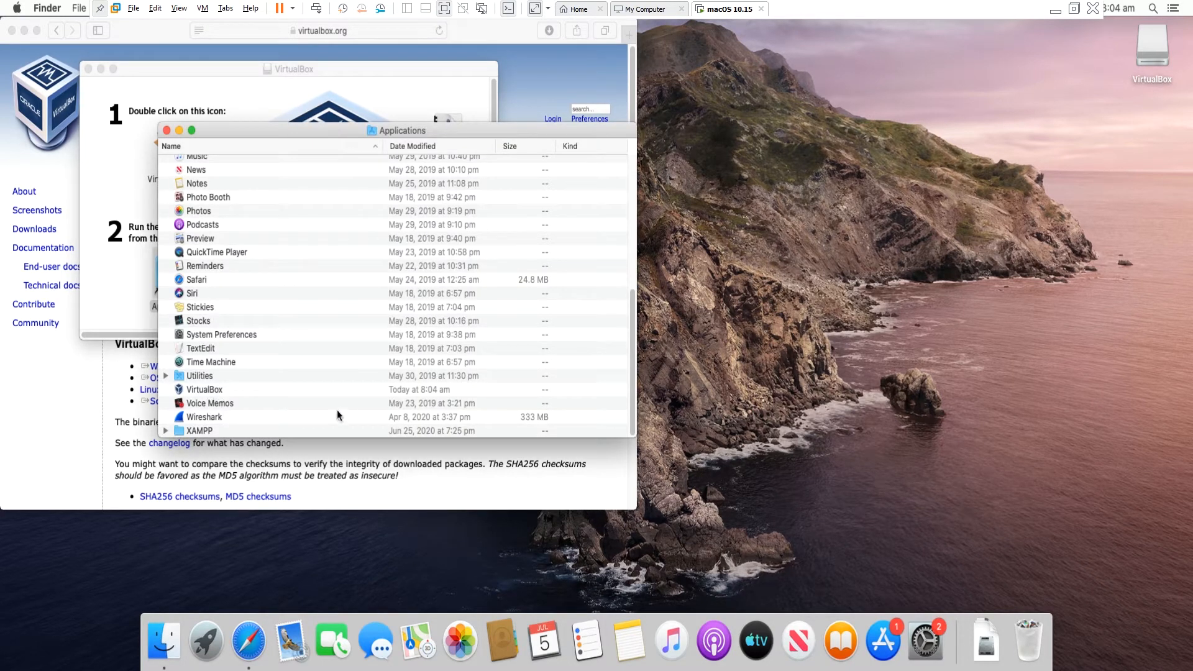
pyautogui.click(253, 394)
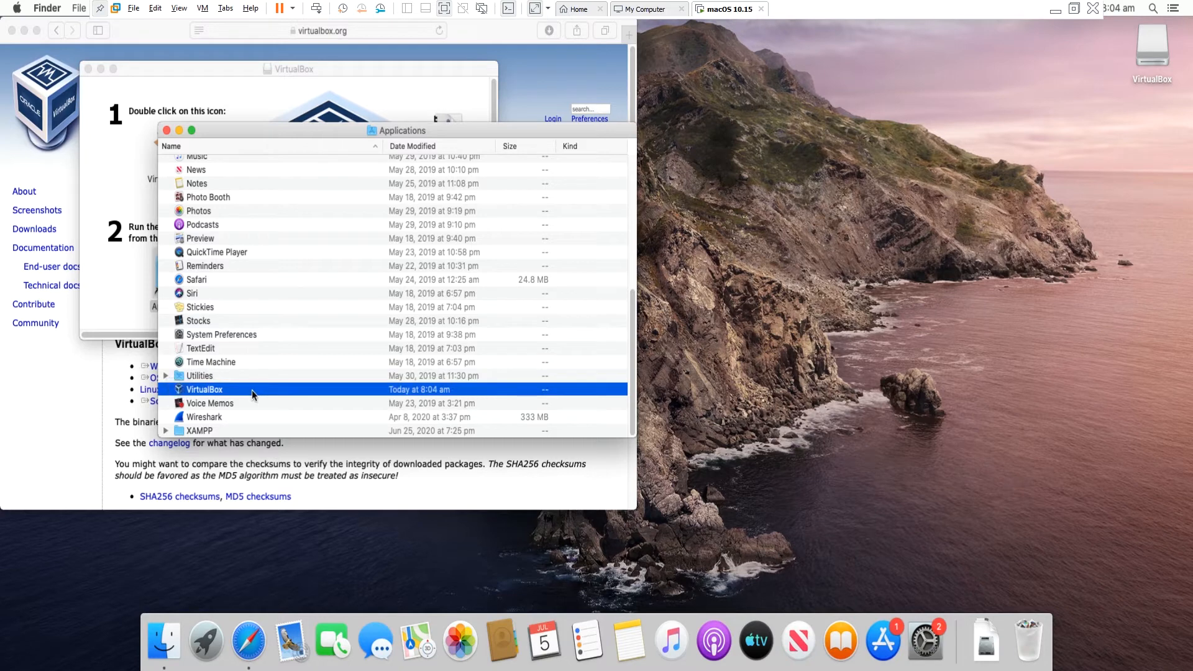
pyautogui.doubleClick(253, 392)
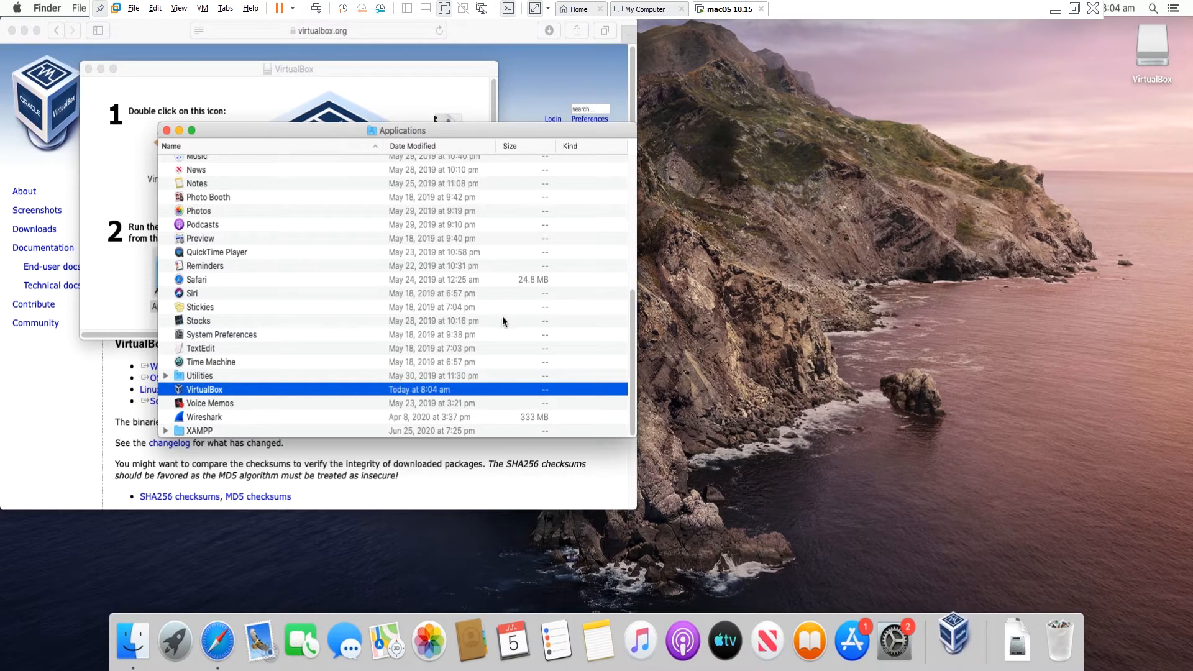
# Step: Close the Applications and VirtualBox disk image windows, and start a new virtual machine named Ubuntu-VM
pyautogui.click(166, 130)
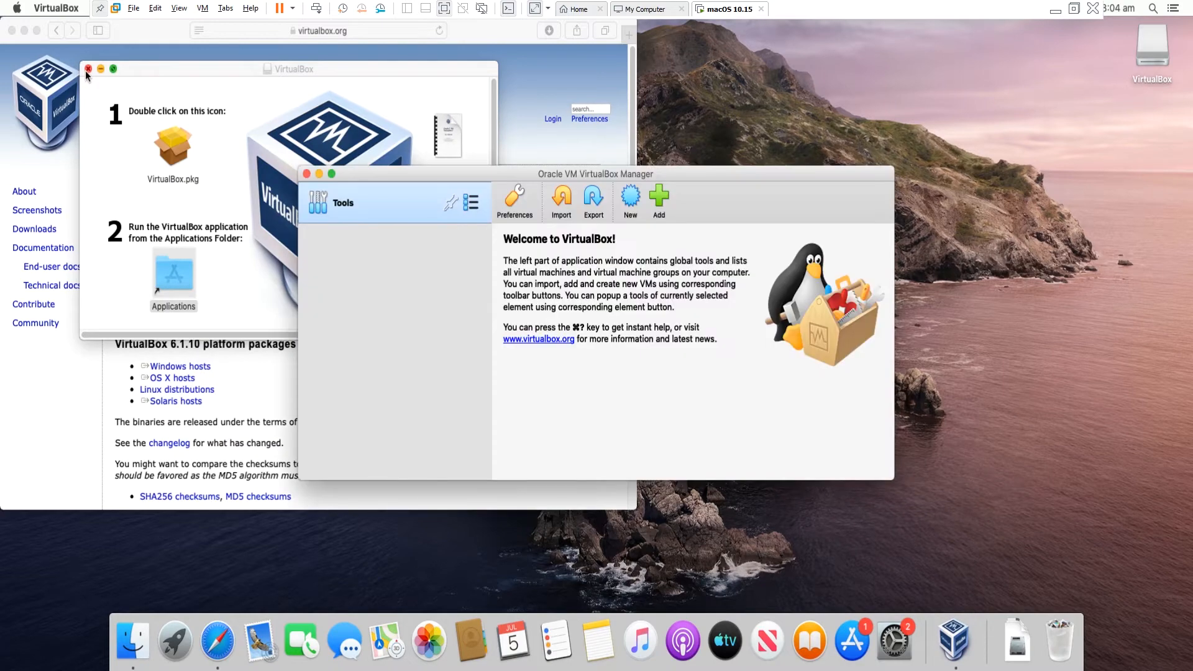
pyautogui.click(87, 69)
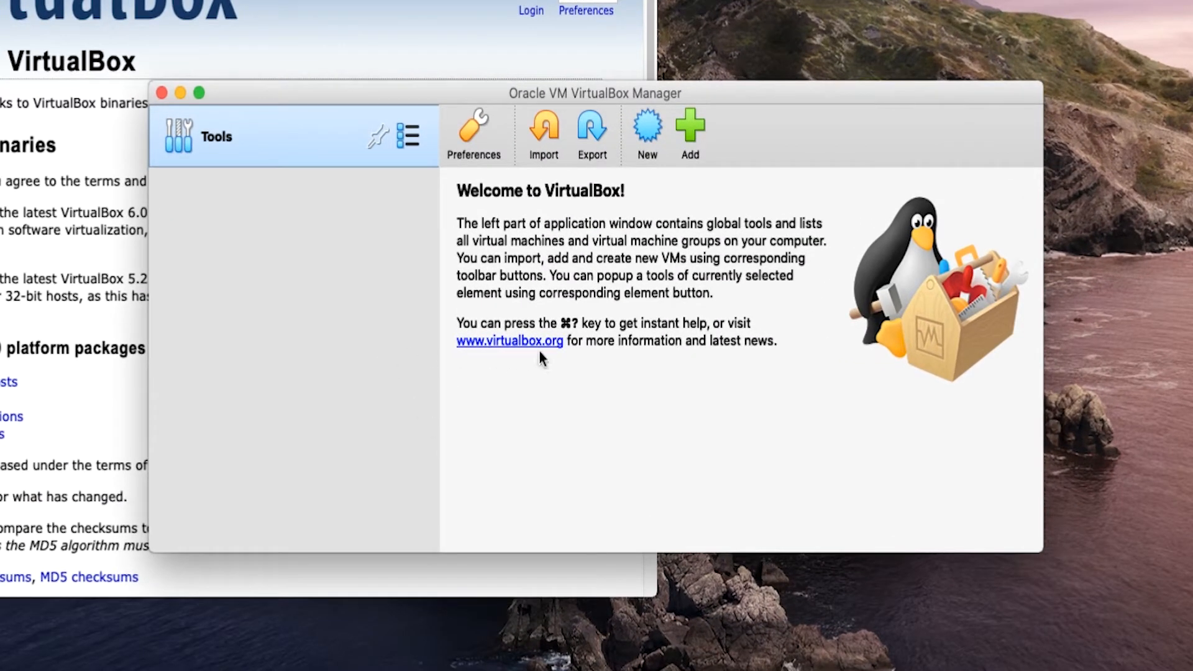
pyautogui.click(646, 124)
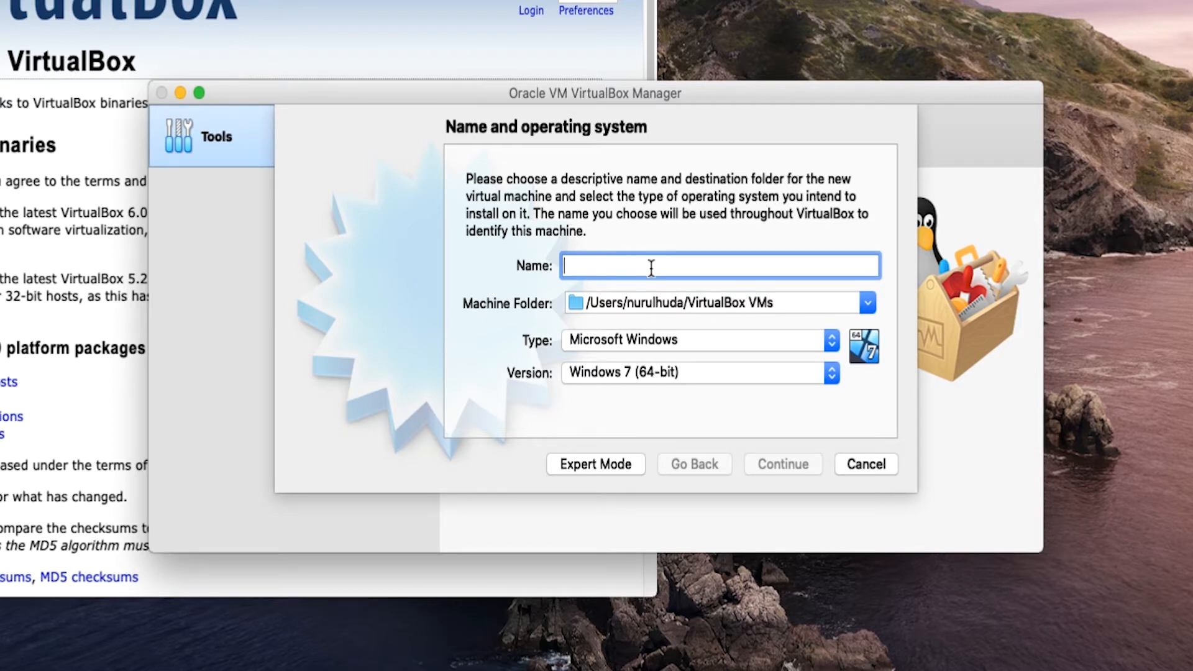
pyautogui.write('U')
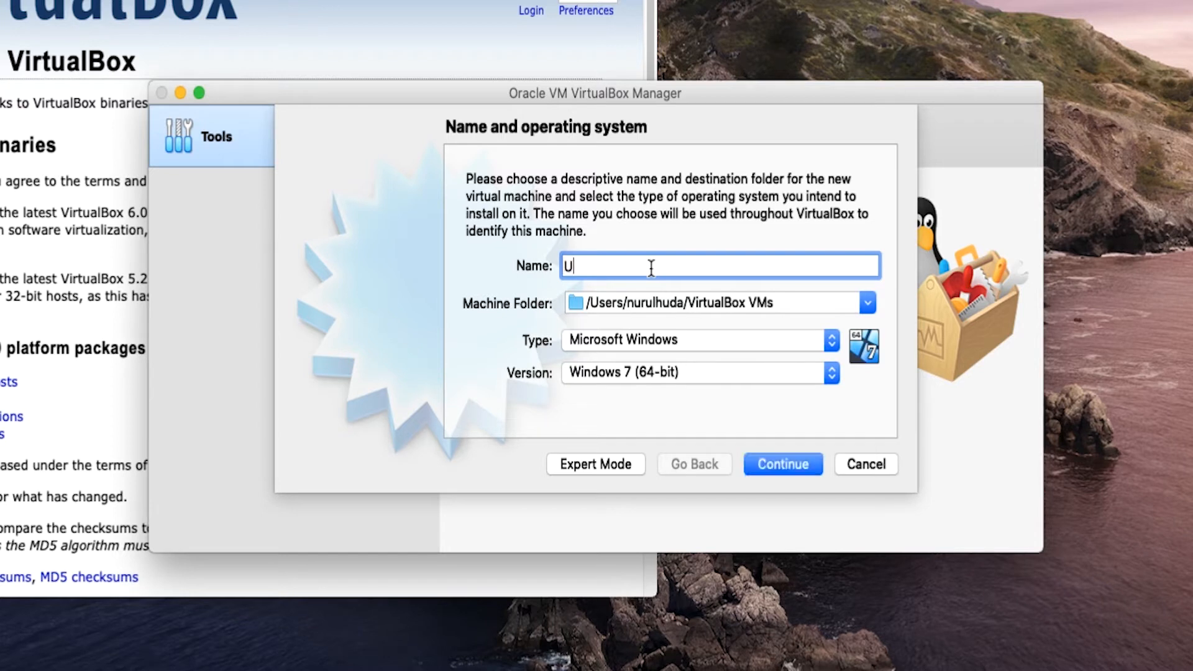
pyautogui.write('buntu-VM')
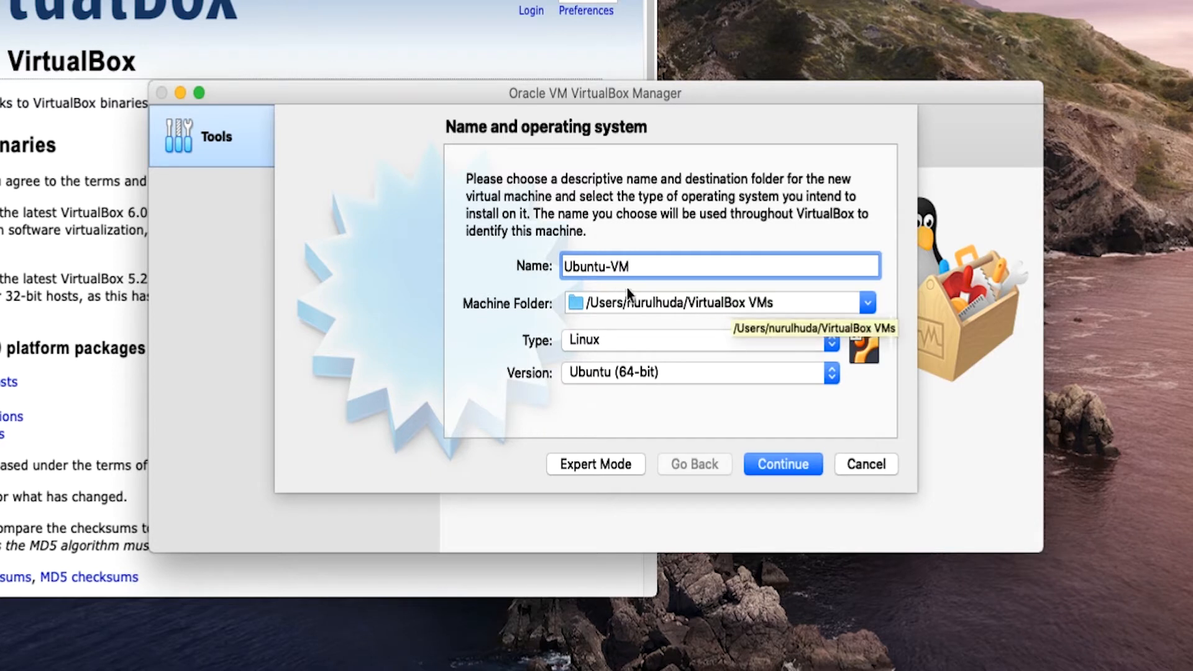
# Step: Create a folder named UbuntuVM-0000 in the home folder, use it as the machine folder, and proceed to the memory size
pyautogui.click(802, 303)
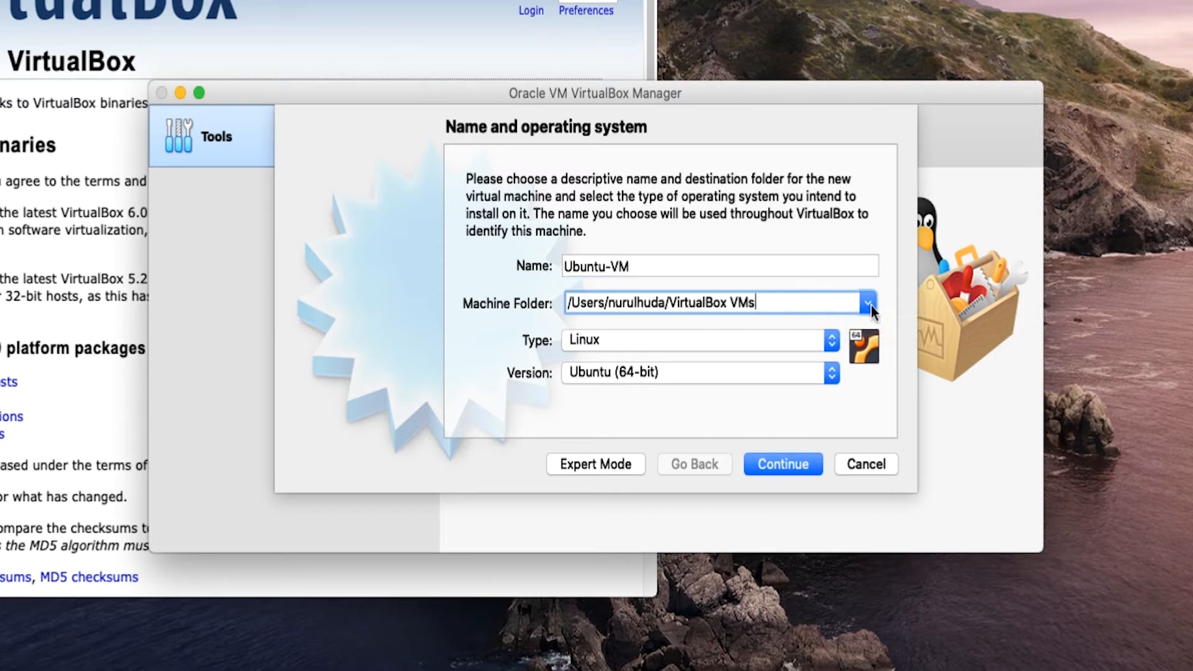
pyautogui.click(870, 304)
pyautogui.click(683, 341)
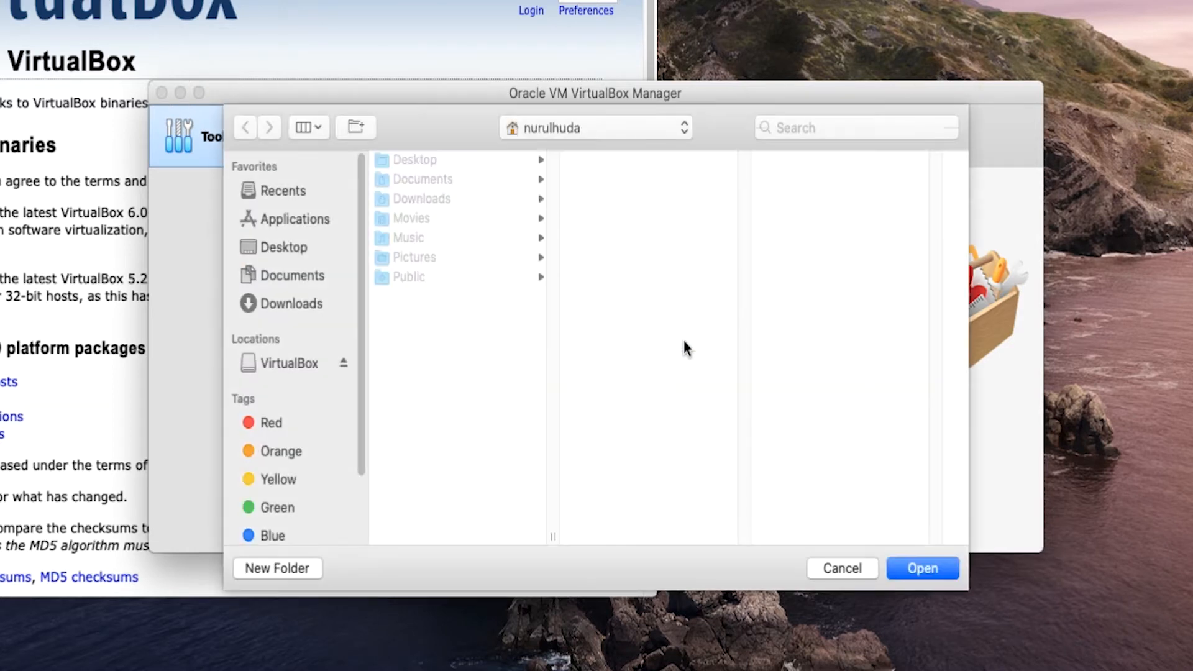
pyautogui.click(304, 566)
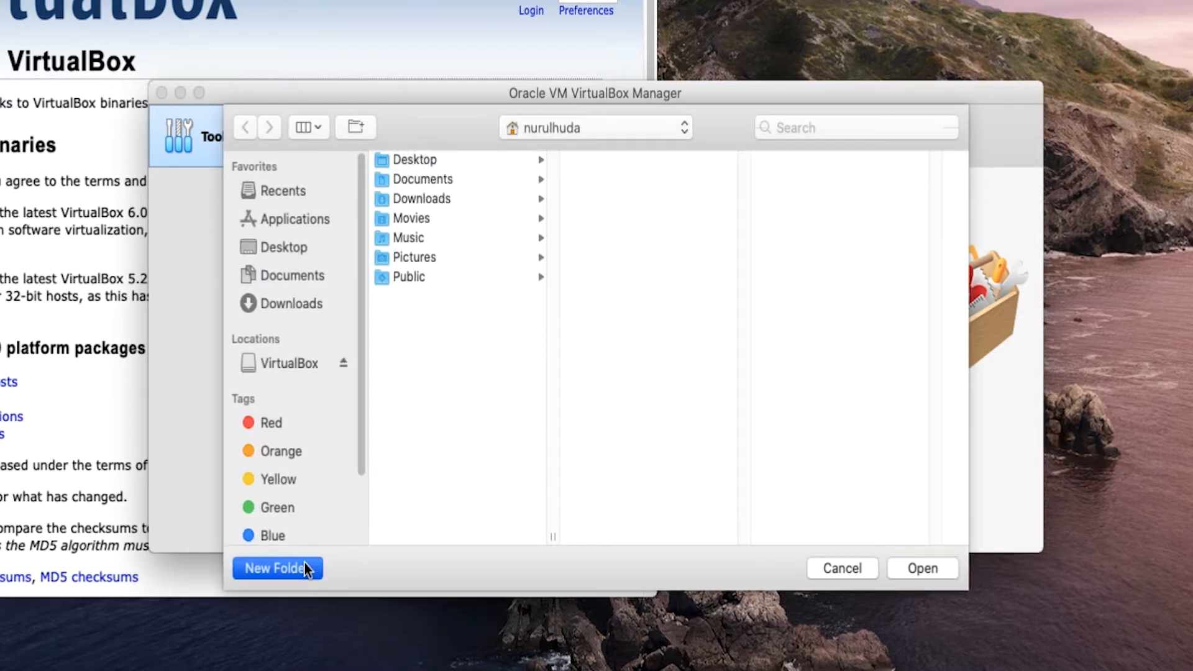
pyautogui.write('UbuntuVM')
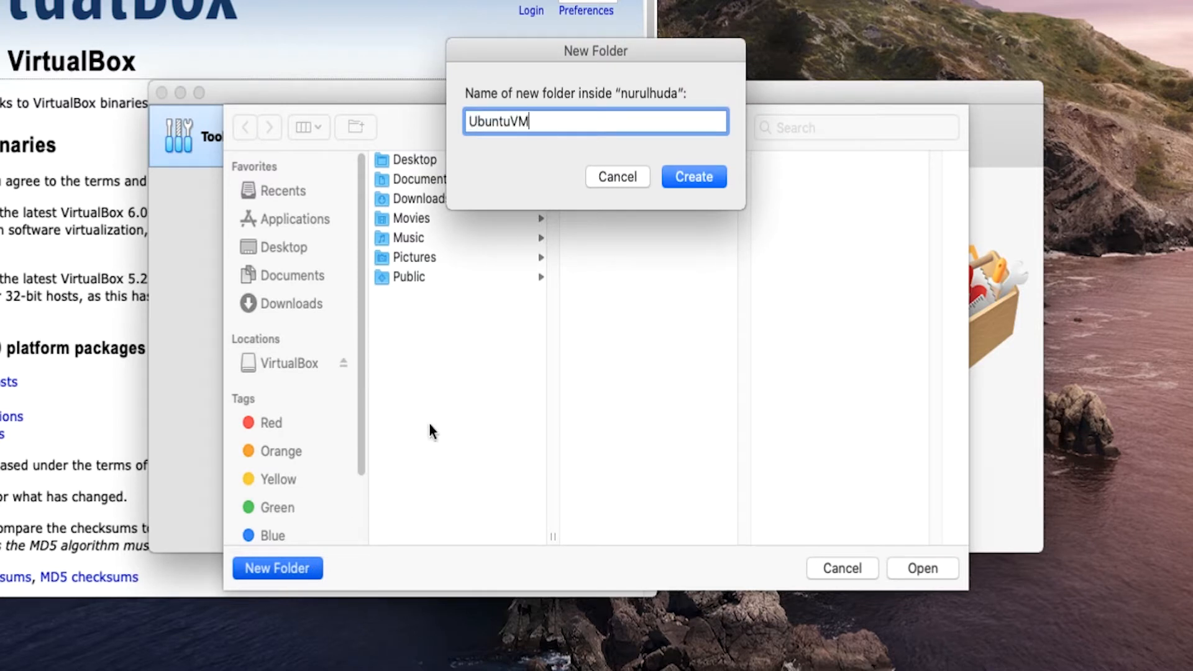
pyautogui.write('-0000')
pyautogui.click(699, 177)
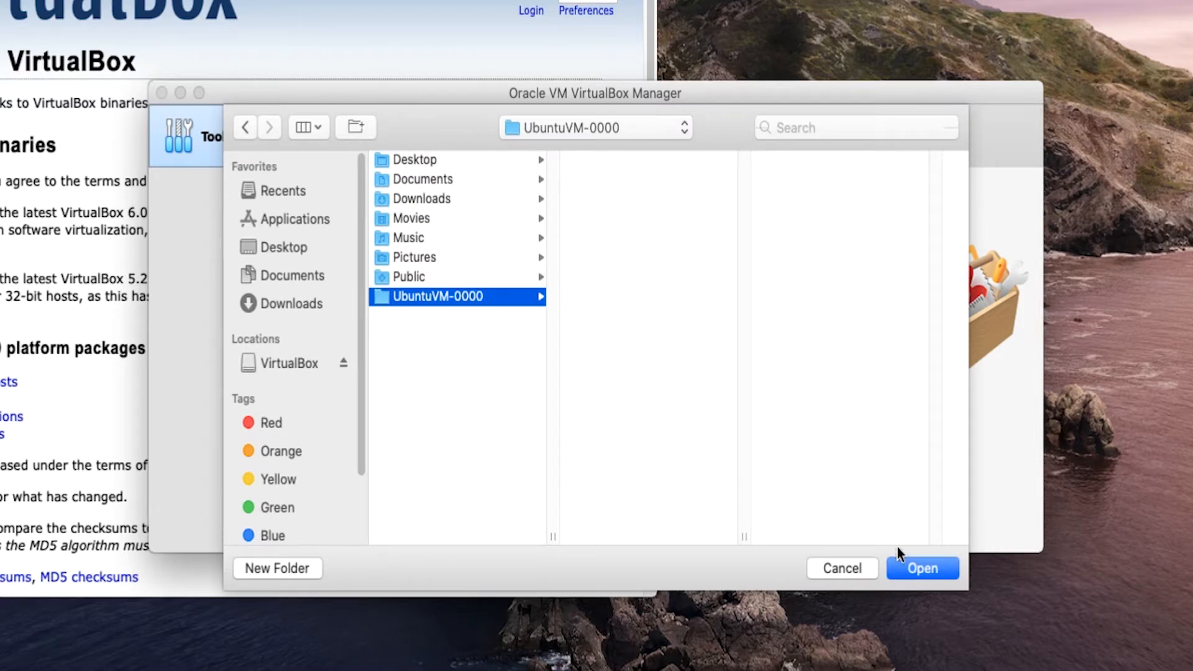
pyautogui.click(926, 574)
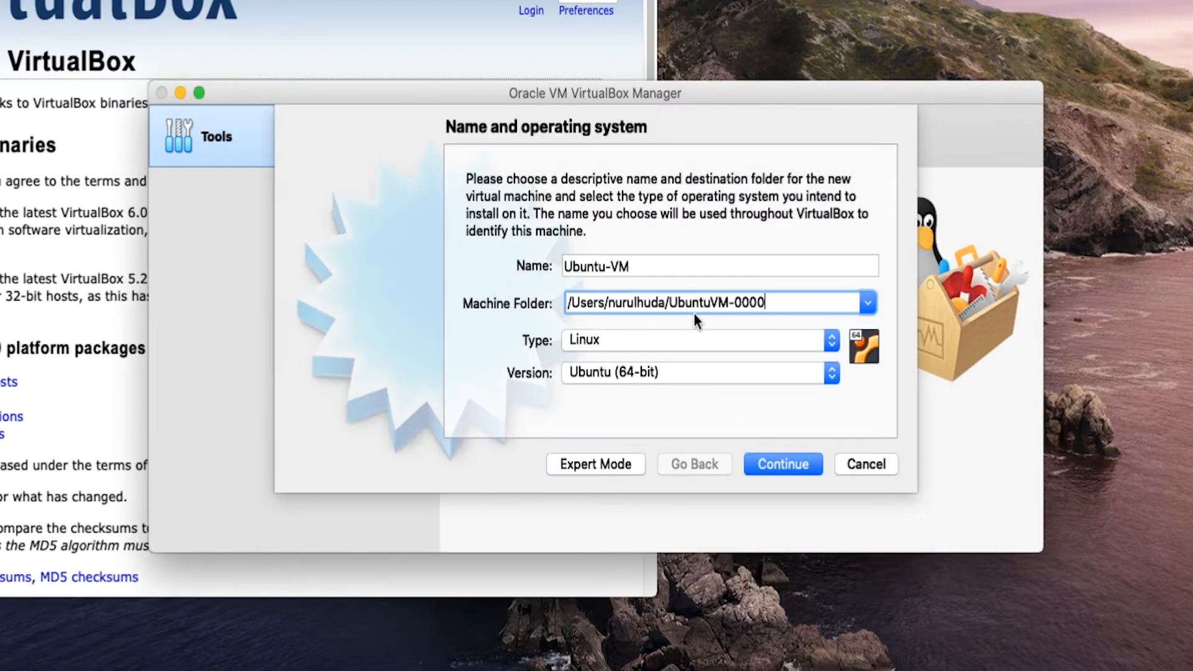
pyautogui.moveTo(768, 303); pyautogui.dragTo(459, 292)
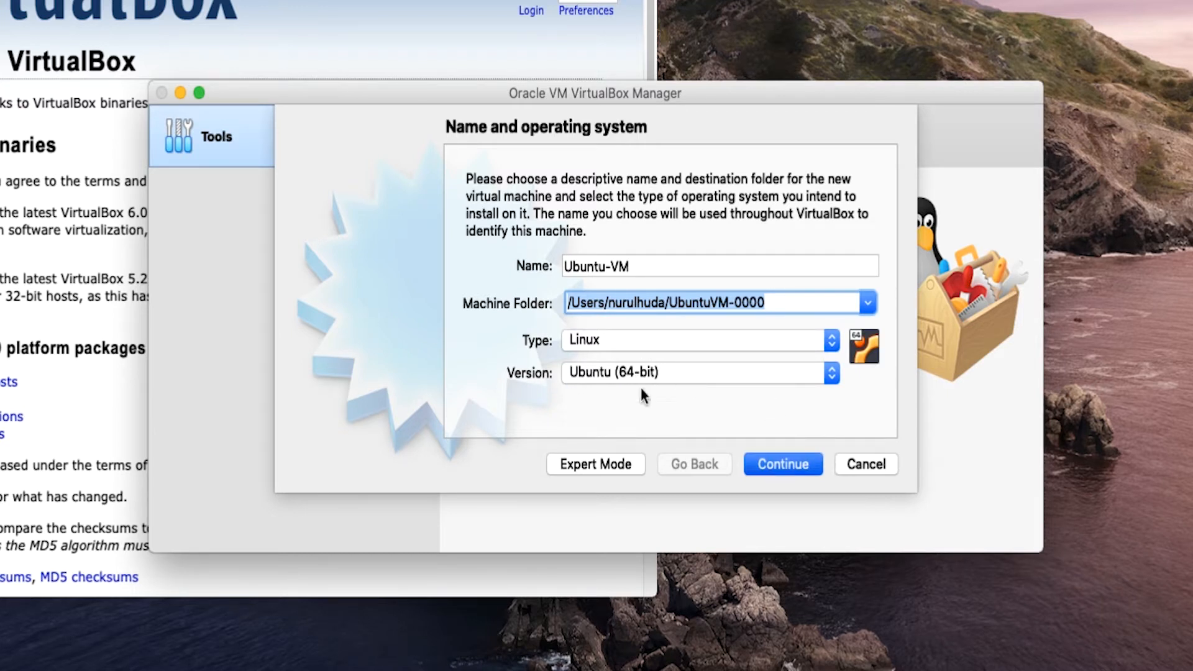
pyautogui.click(782, 464)
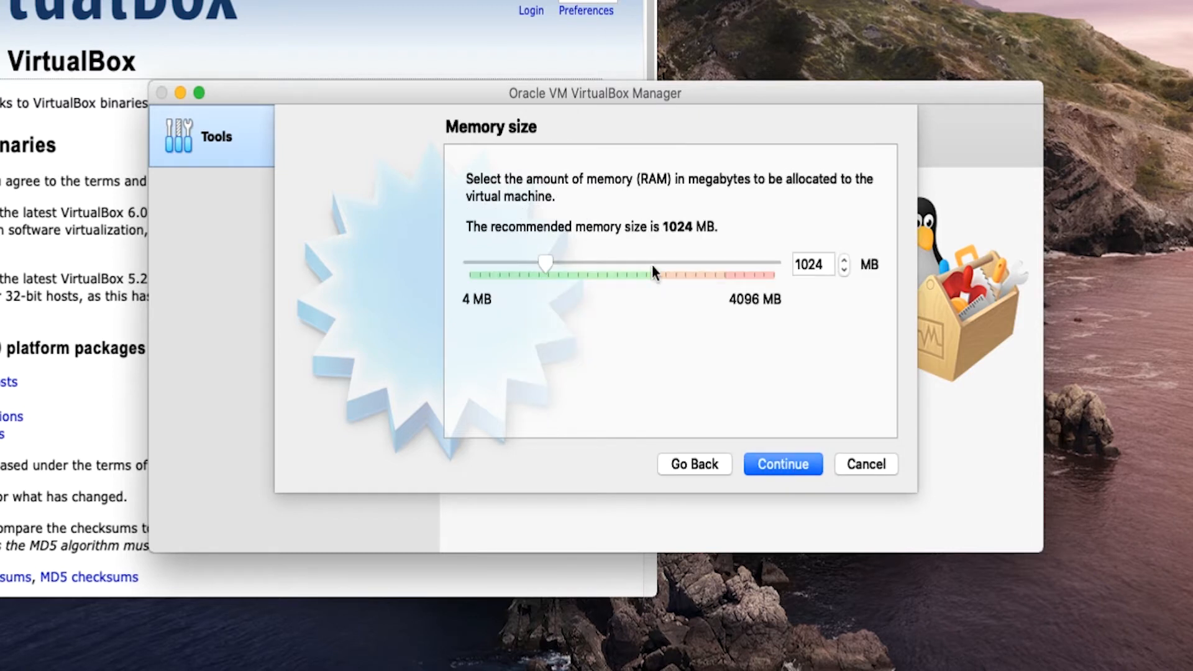
# Step: Allocate 2048 MB of memory to the virtual machine and proceed to the hard disk options
pyautogui.doubleClick(811, 264)
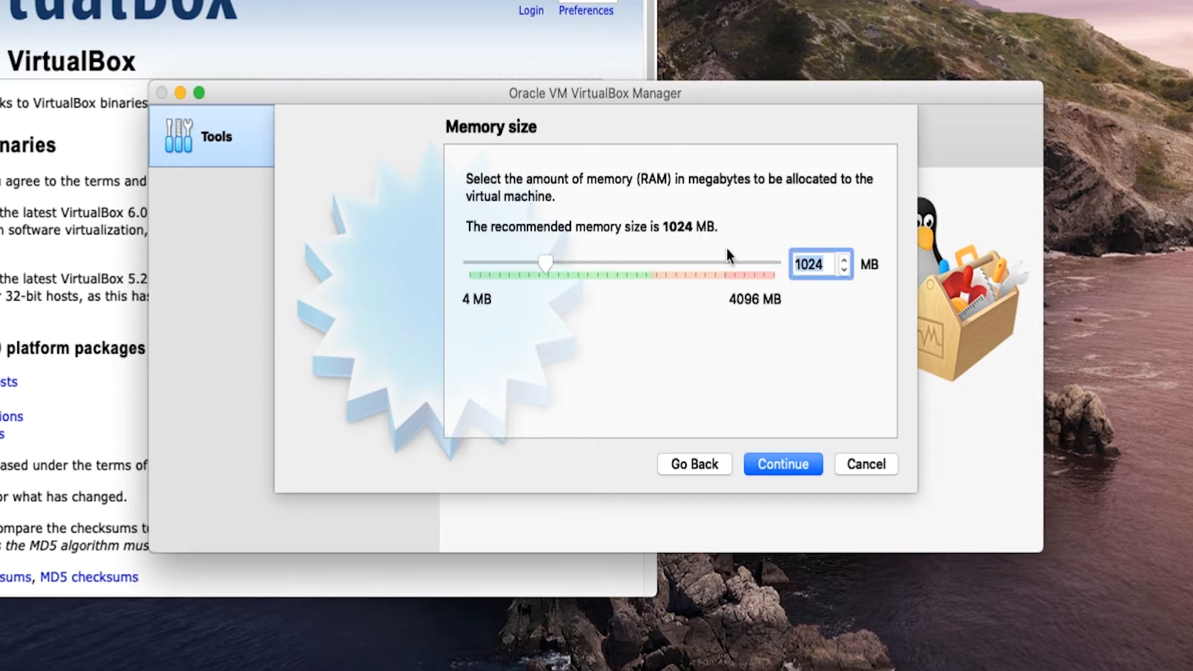
pyautogui.write('2048')
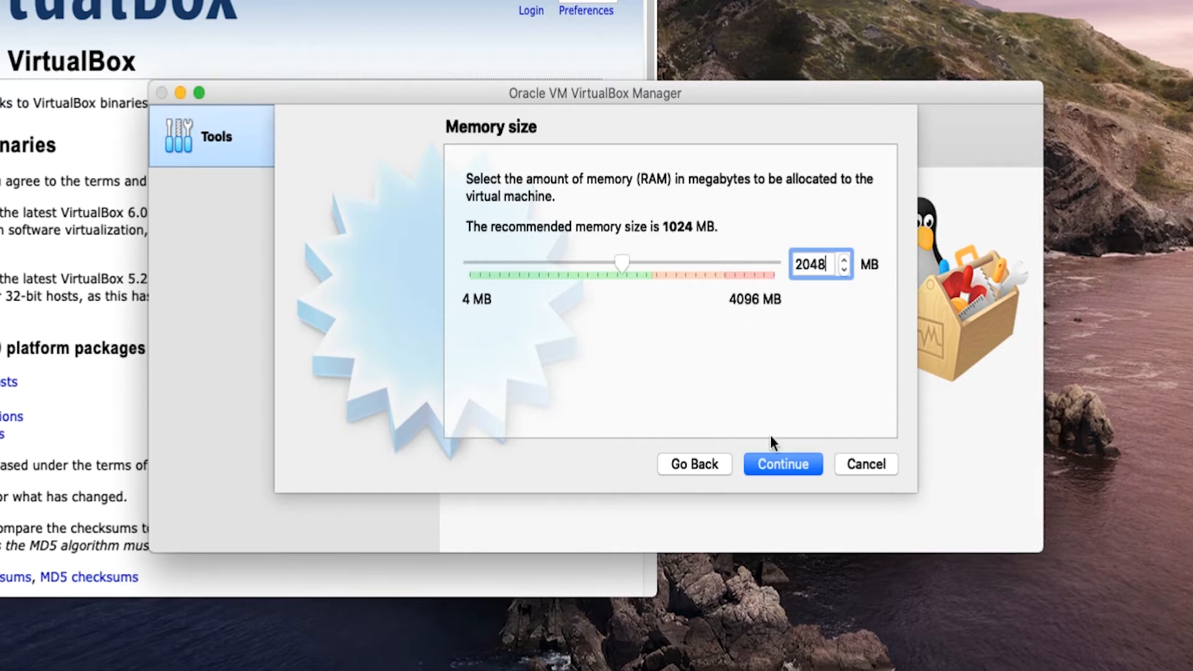
pyautogui.click(790, 469)
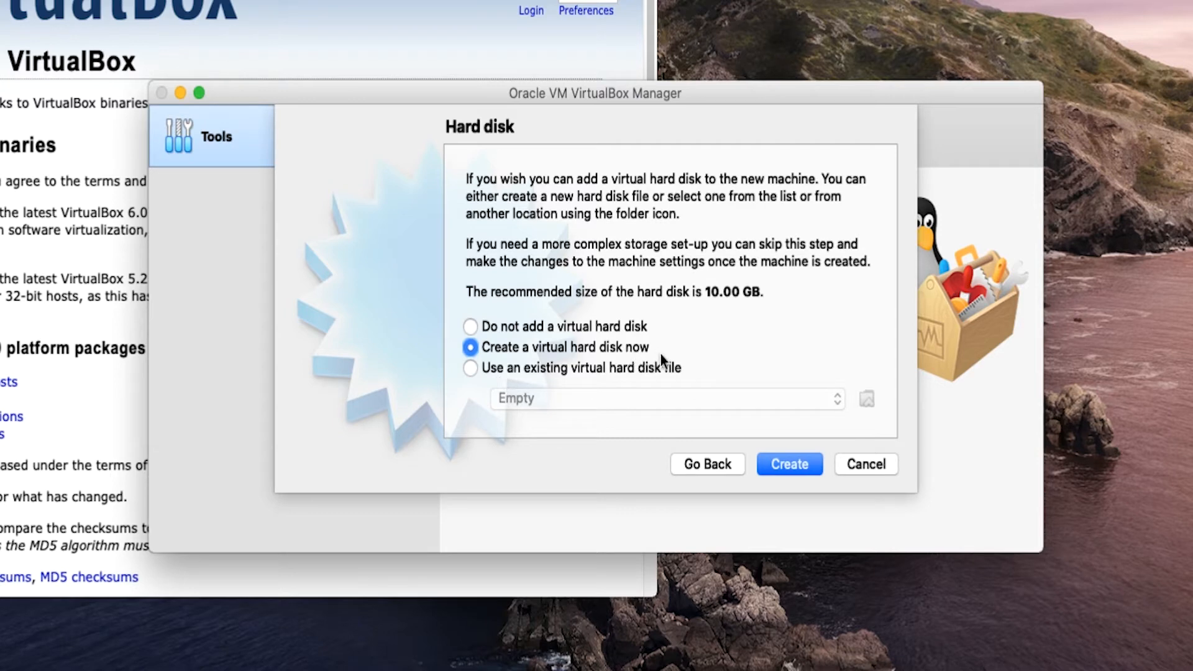
# Step: Create a dynamically allocated VHD virtual hard disk of 10.00 GB for the virtual machine, keeping the proposed file location
pyautogui.click(797, 464)
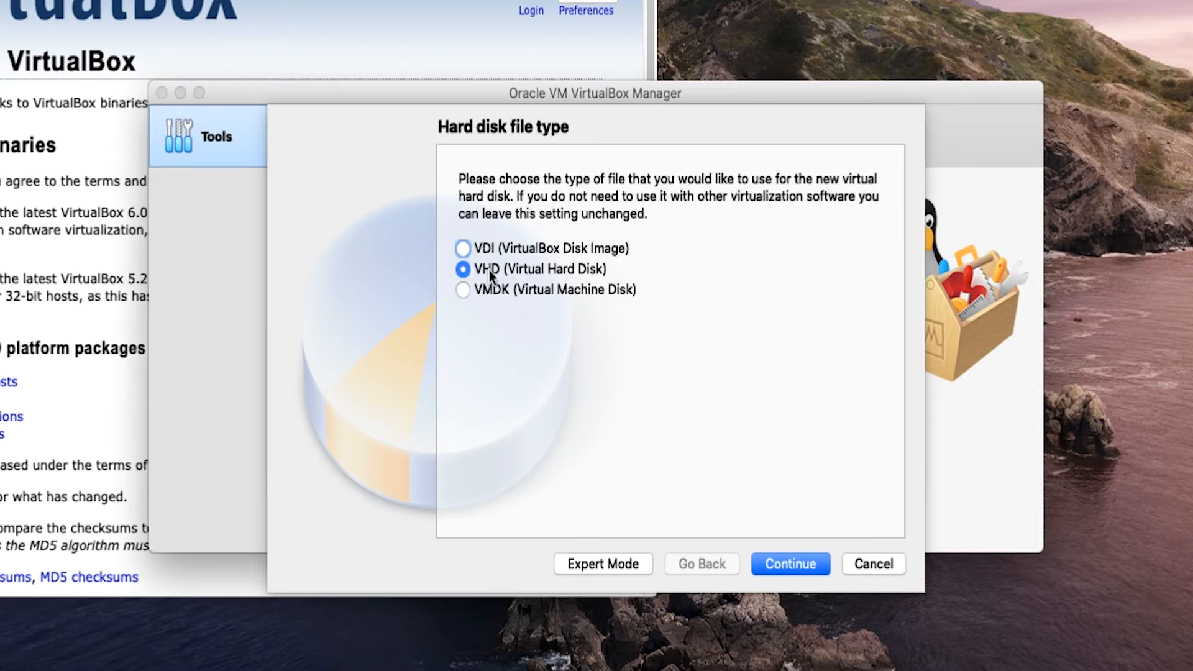
pyautogui.click(798, 573)
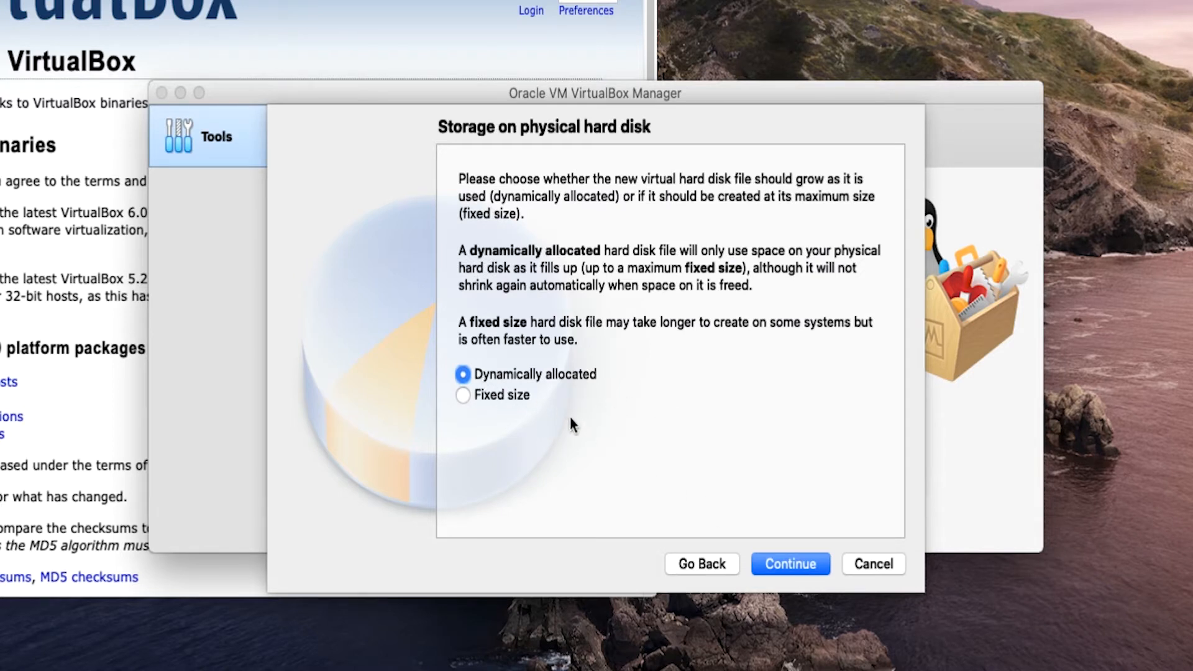
pyautogui.click(784, 565)
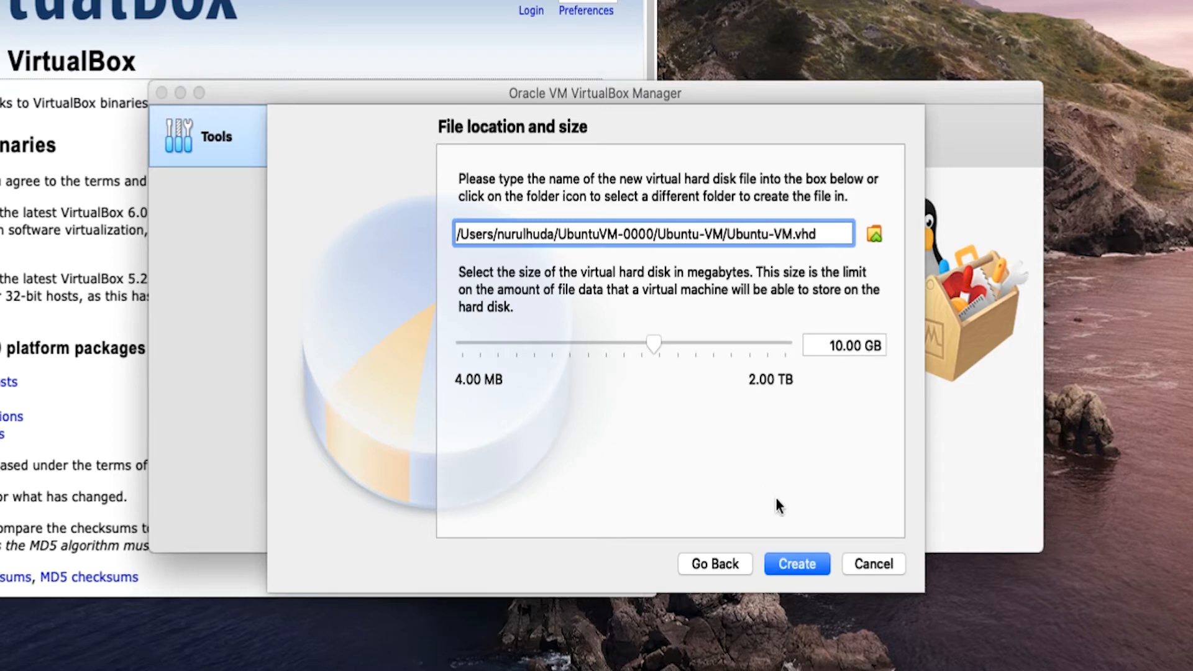
pyautogui.click(800, 564)
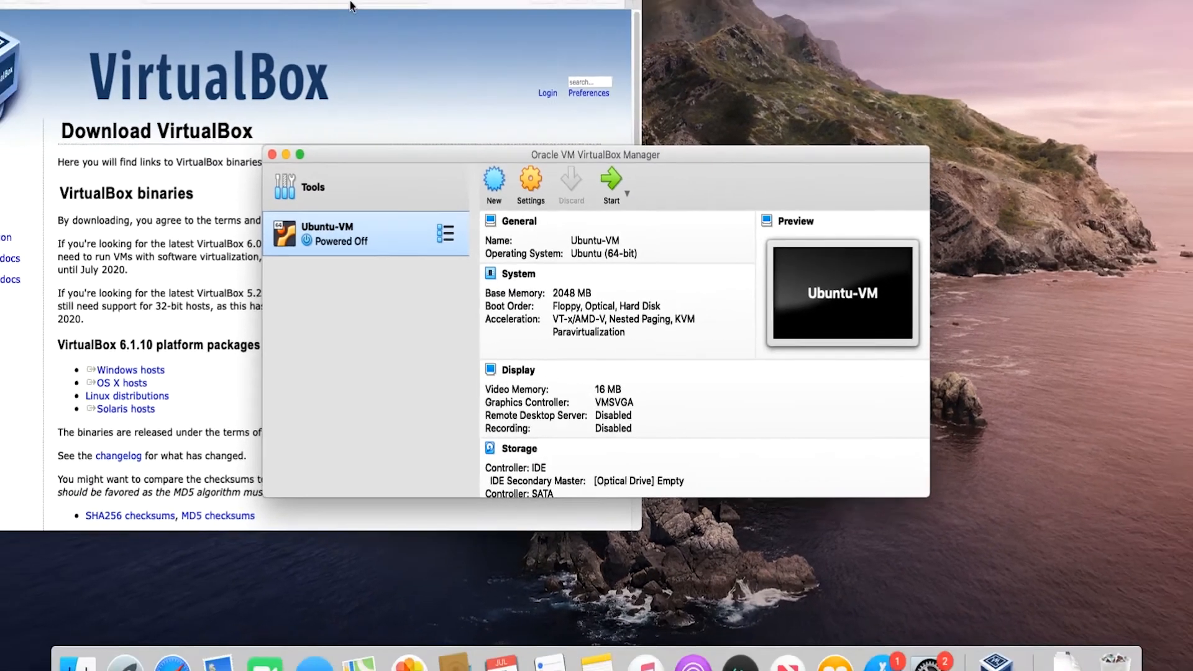
# Step: Switch to Safari and search the web for "ubuntu 18.04 download"
pyautogui.click(402, 31)
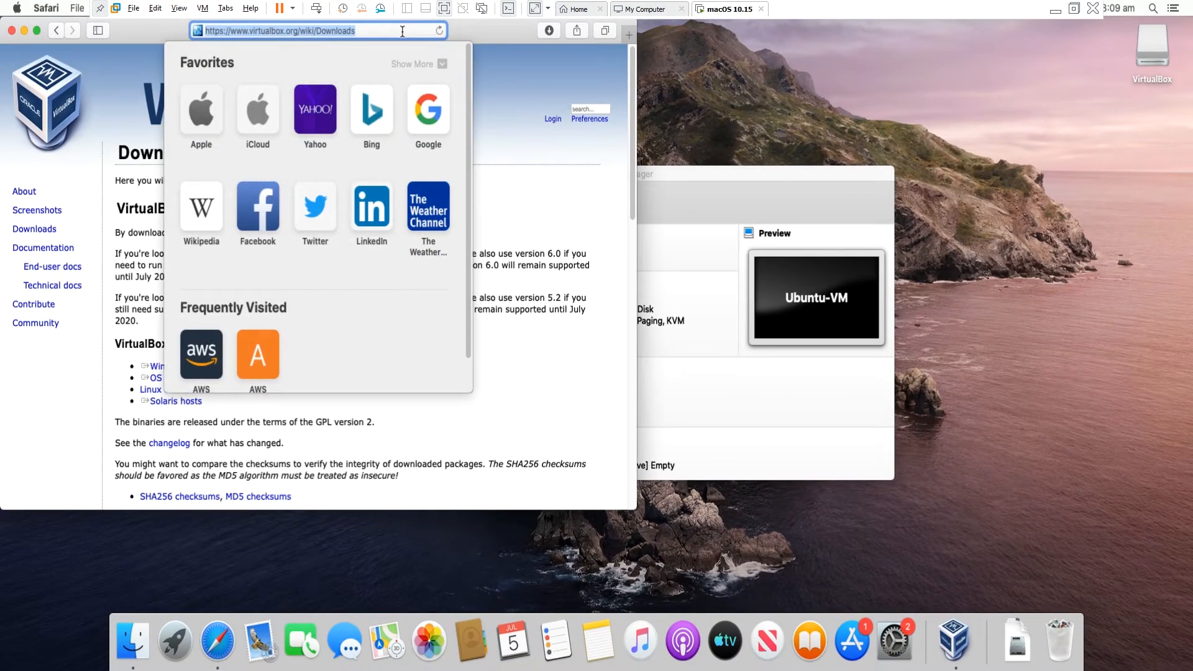
pyautogui.write('ubuntu')
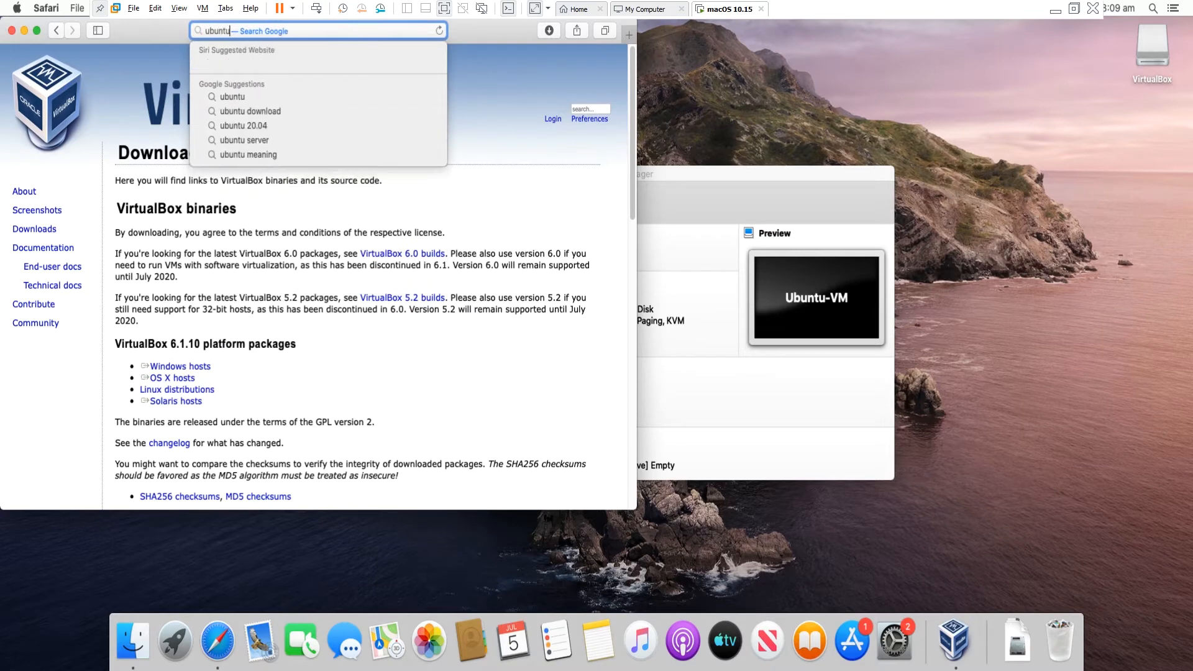
pyautogui.write(' 1')
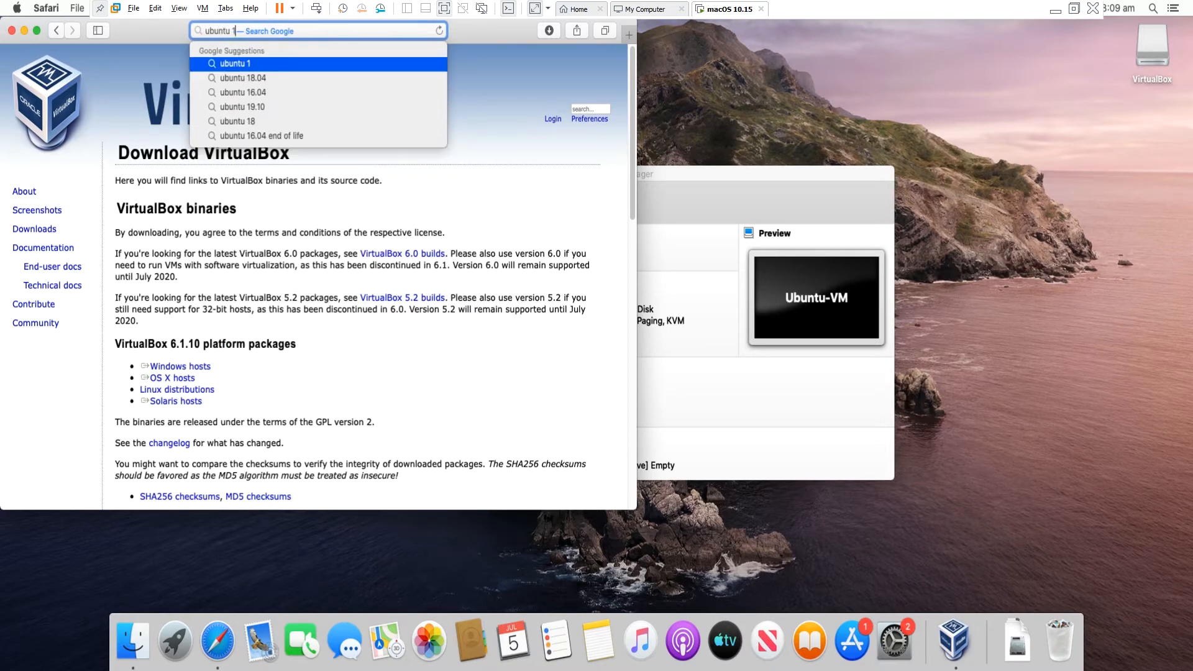
pyautogui.write('8.04')
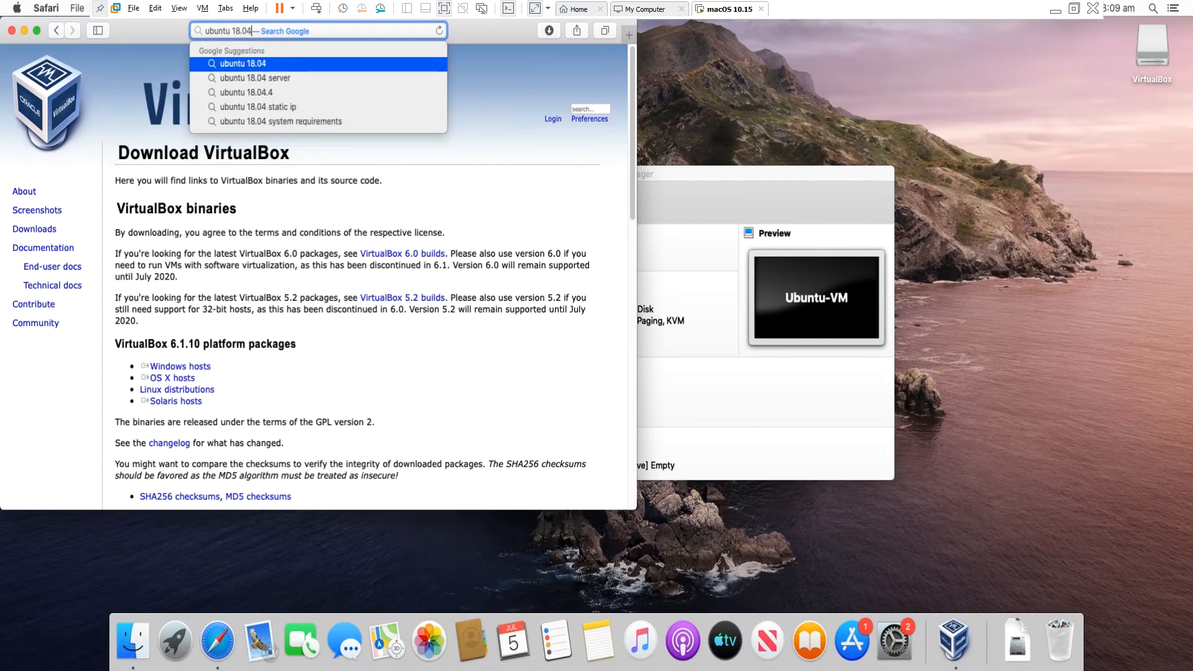
pyautogui.write(' download')
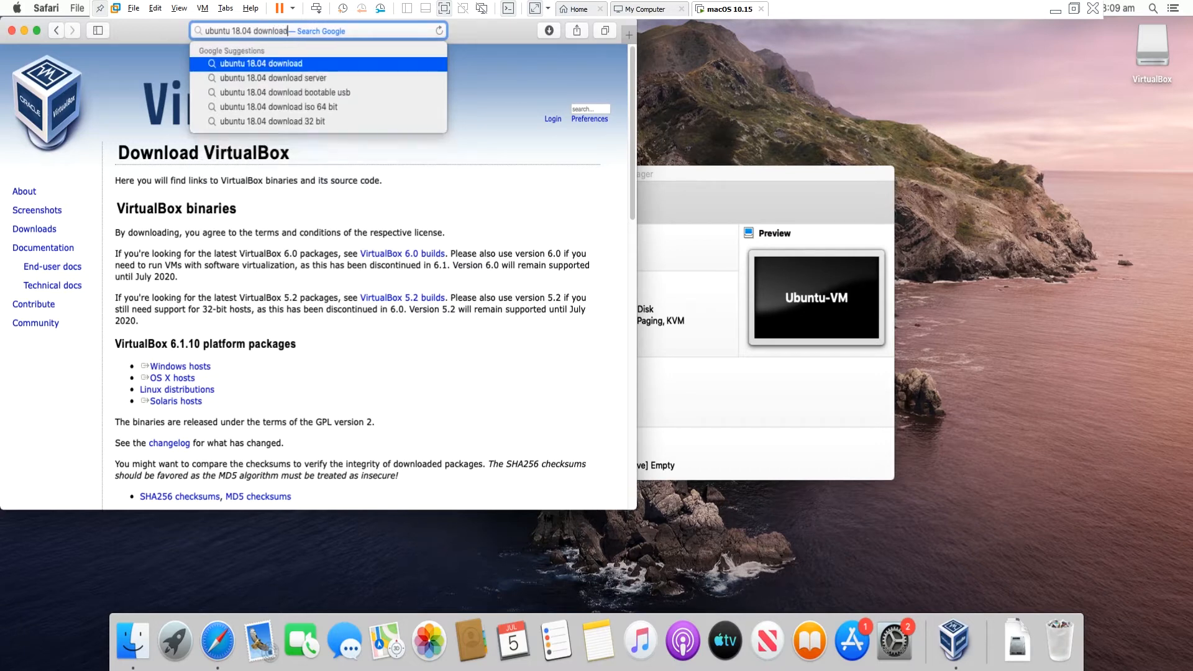
pyautogui.press('Return')
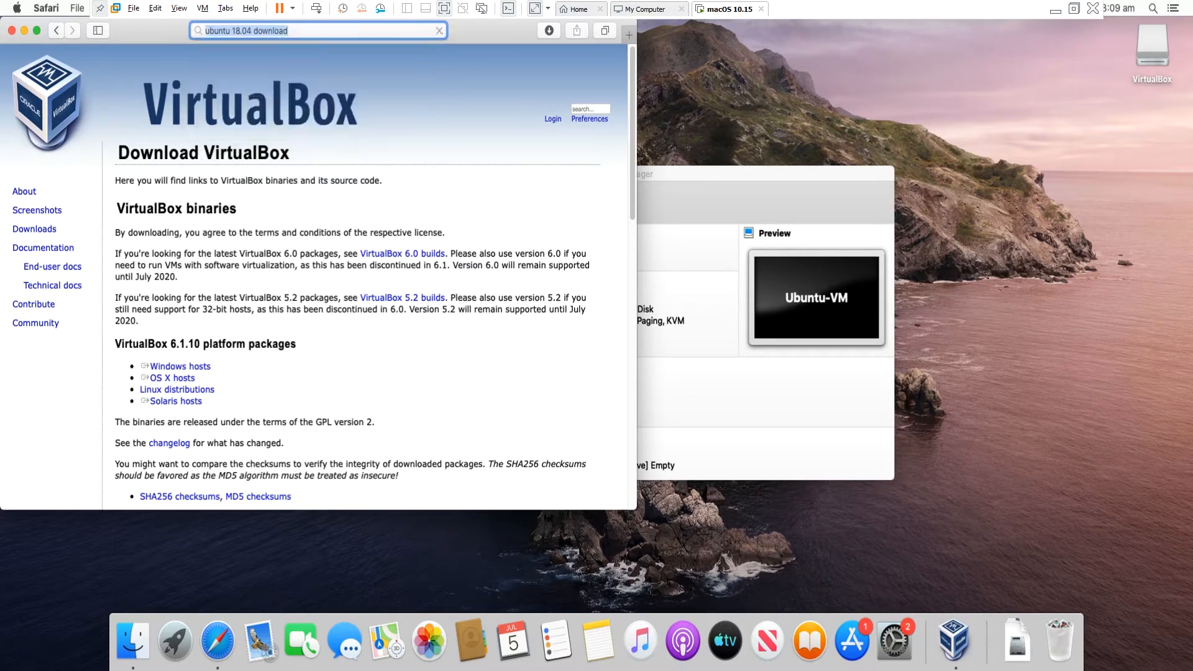
# Step: Open the Ubuntu 18.04.4 LTS releases page and download the 64-bit PC (AMD64) desktop image, allowing downloads from the site
pyautogui.click(184, 198)
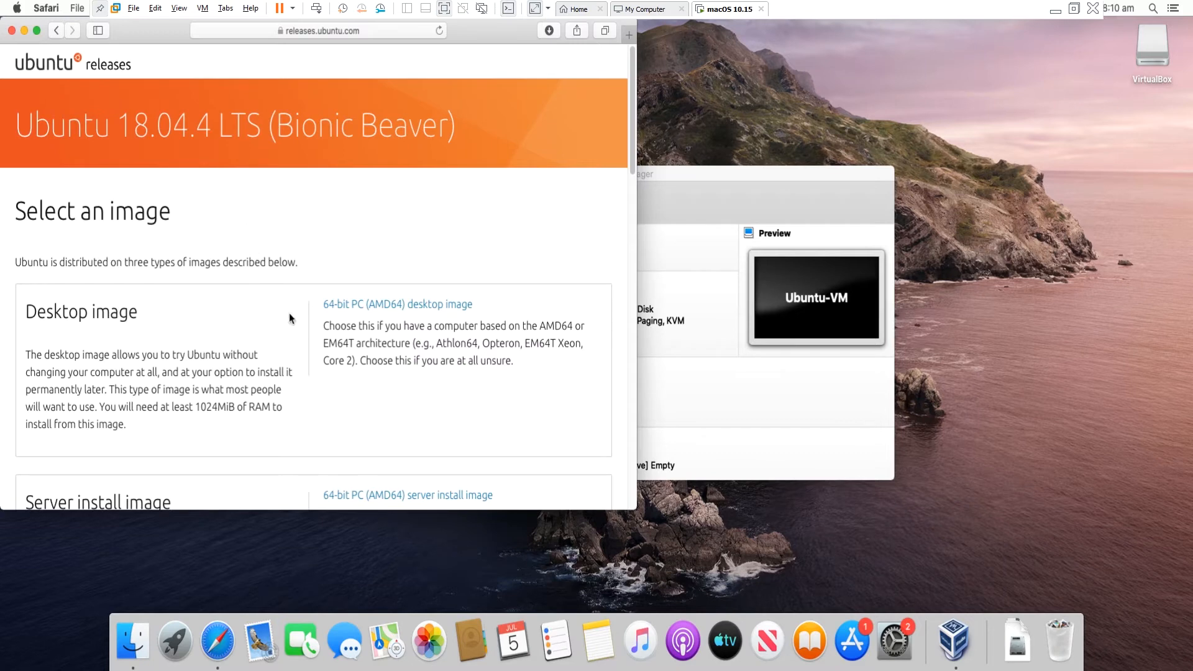
pyautogui.click(431, 307)
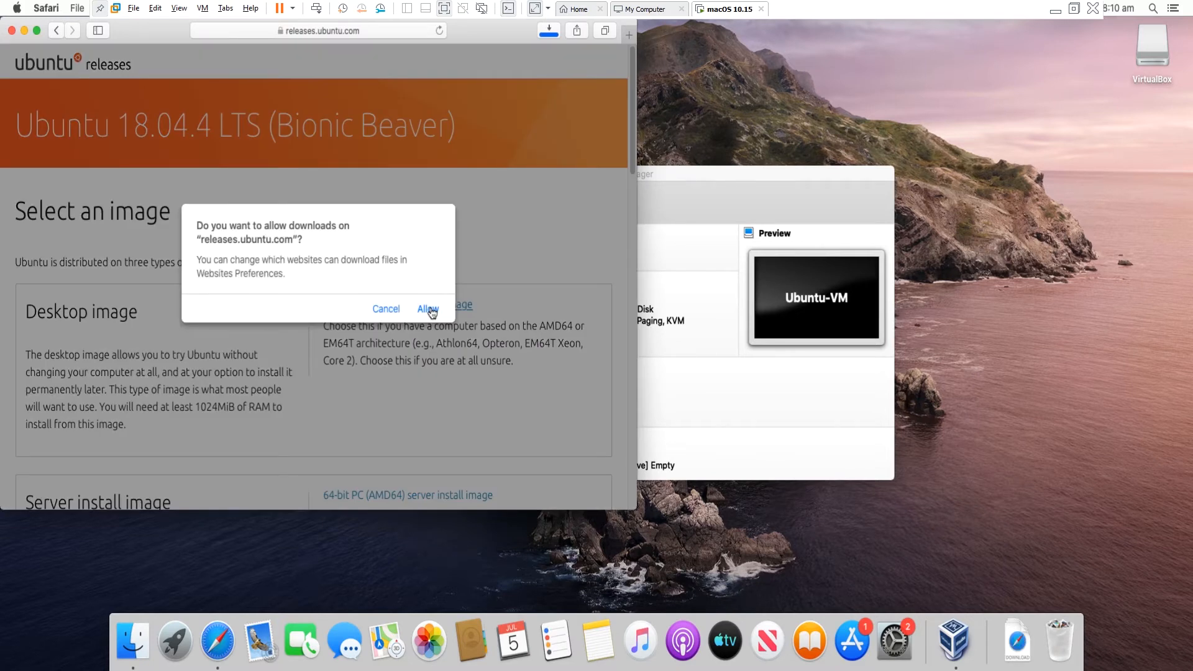
pyautogui.click(430, 309)
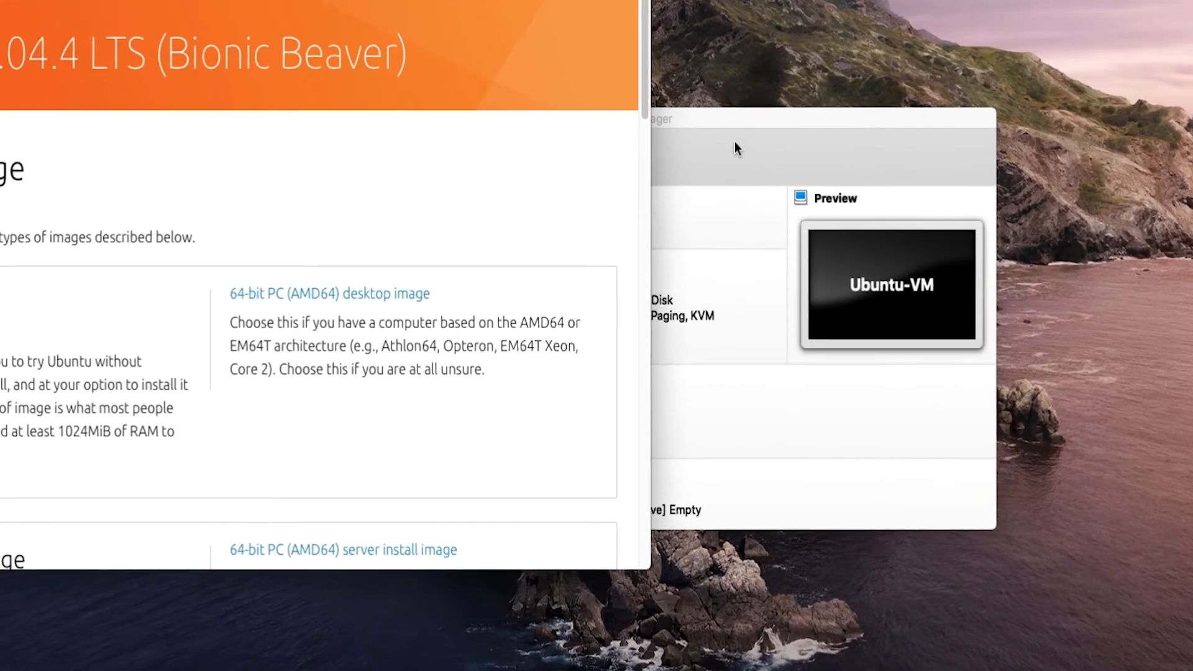
# Step: Switch to VirtualBox Manager and attach ubuntu-18.04.4-desktop-amd64.iso from the Downloads folder to the empty IDE optical drive of Ubuntu-VM
pyautogui.click(709, 175)
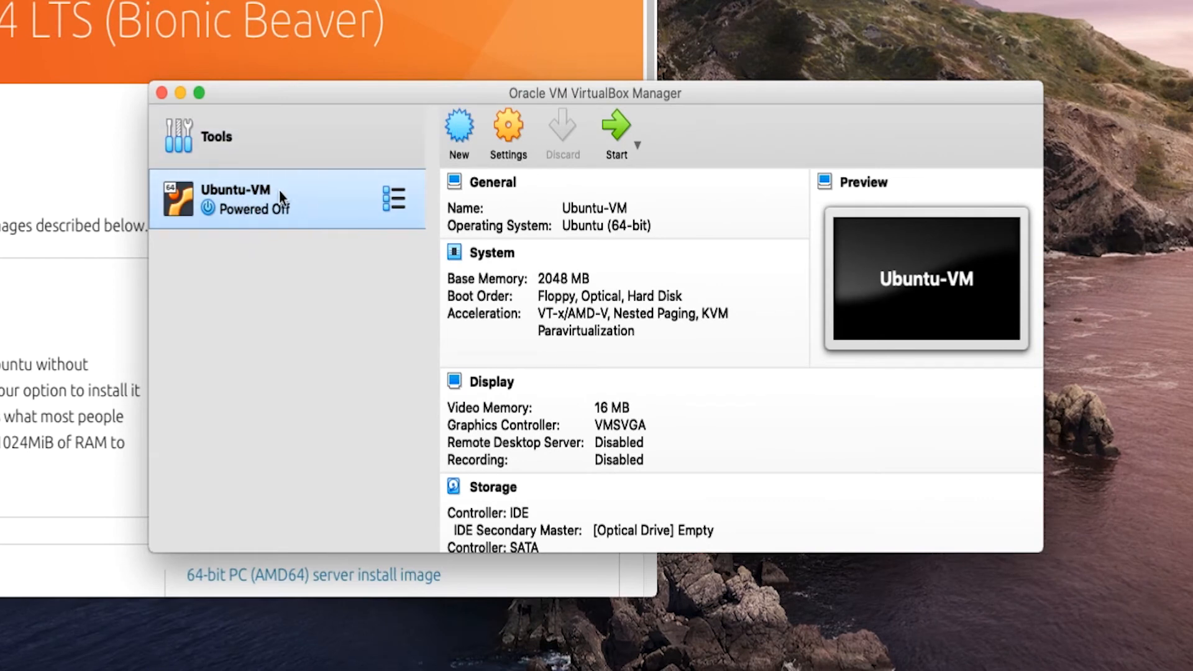
pyautogui.click(510, 128)
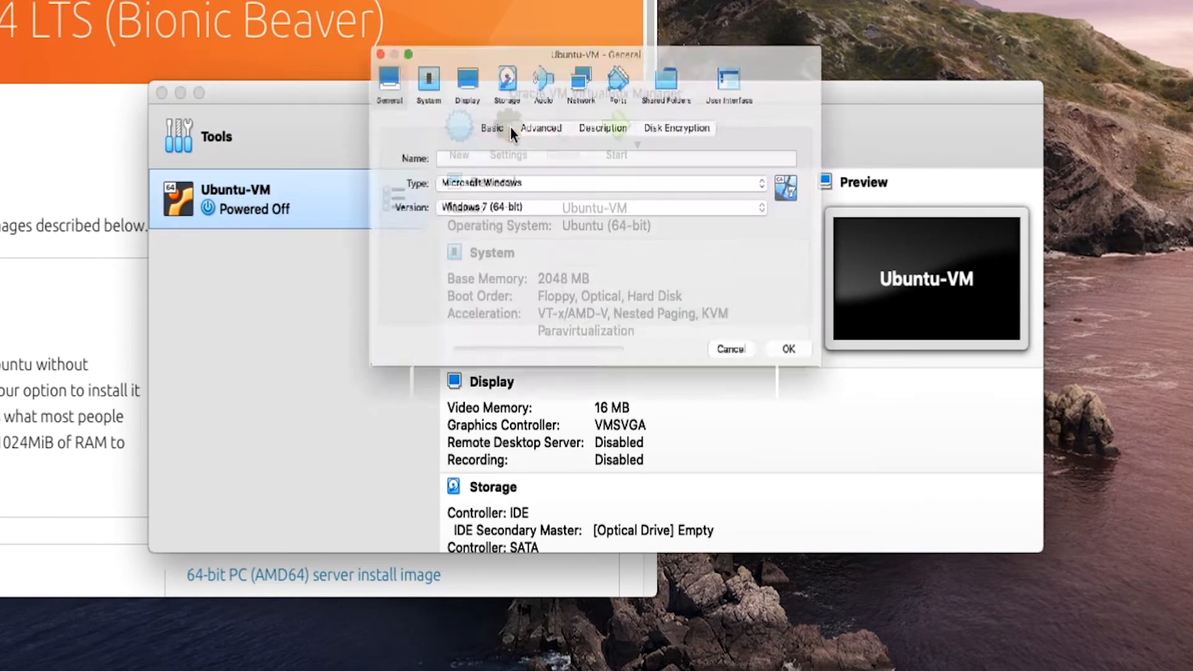
pyautogui.click(475, 36)
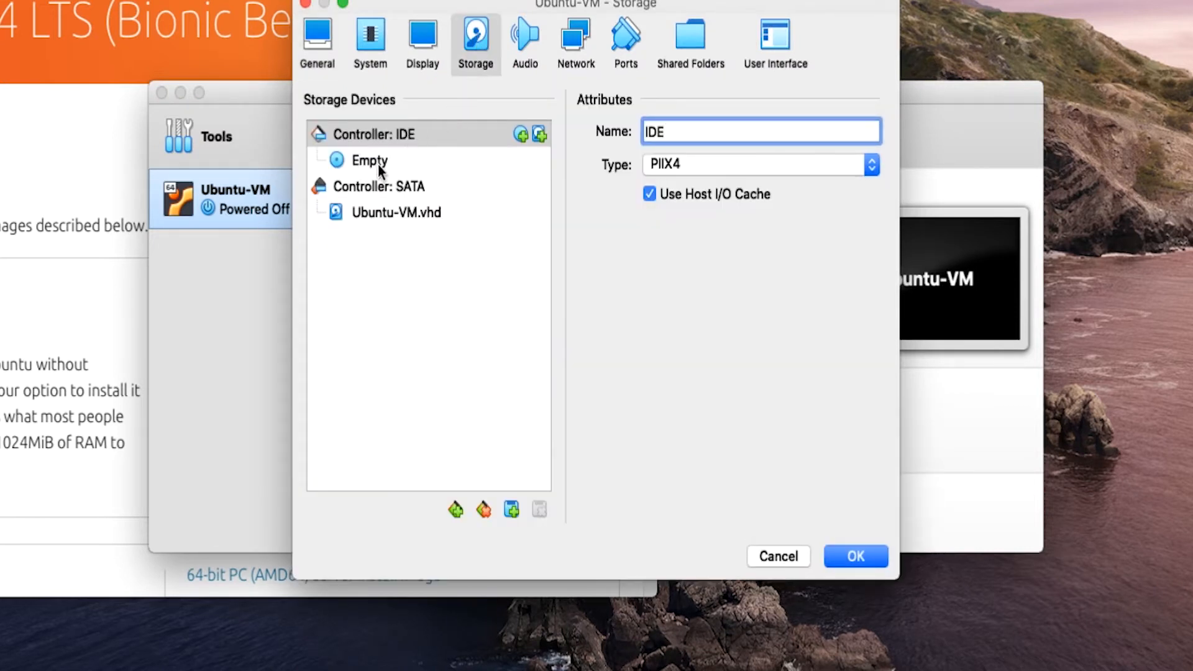
pyautogui.click(379, 164)
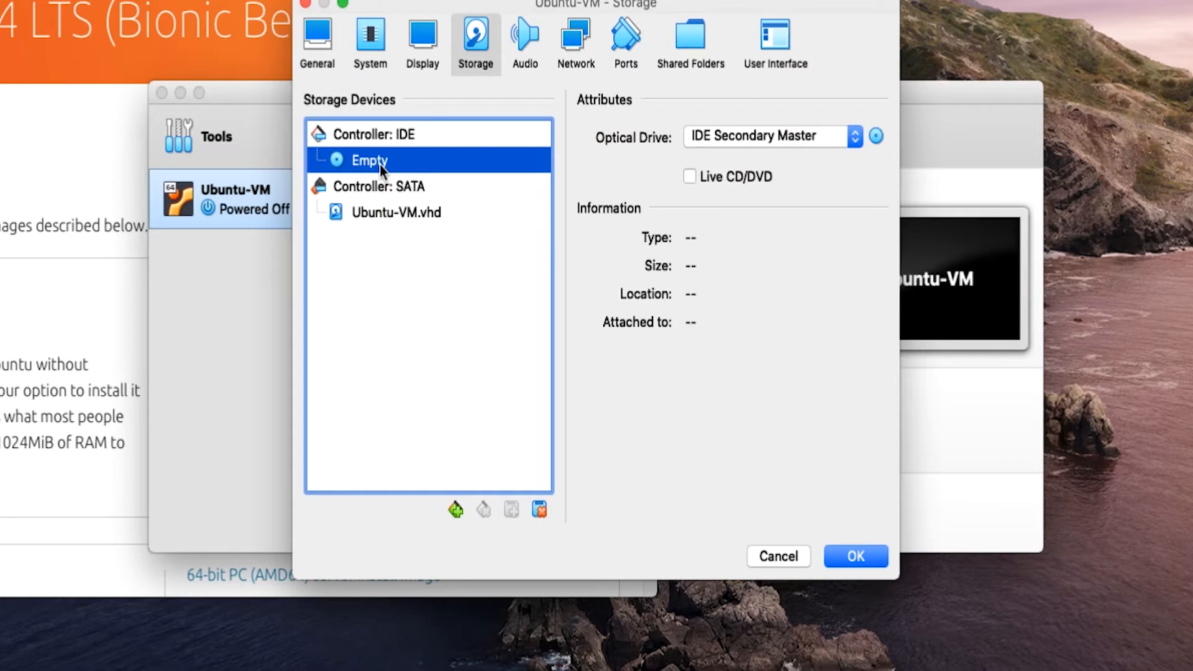
pyautogui.click(876, 137)
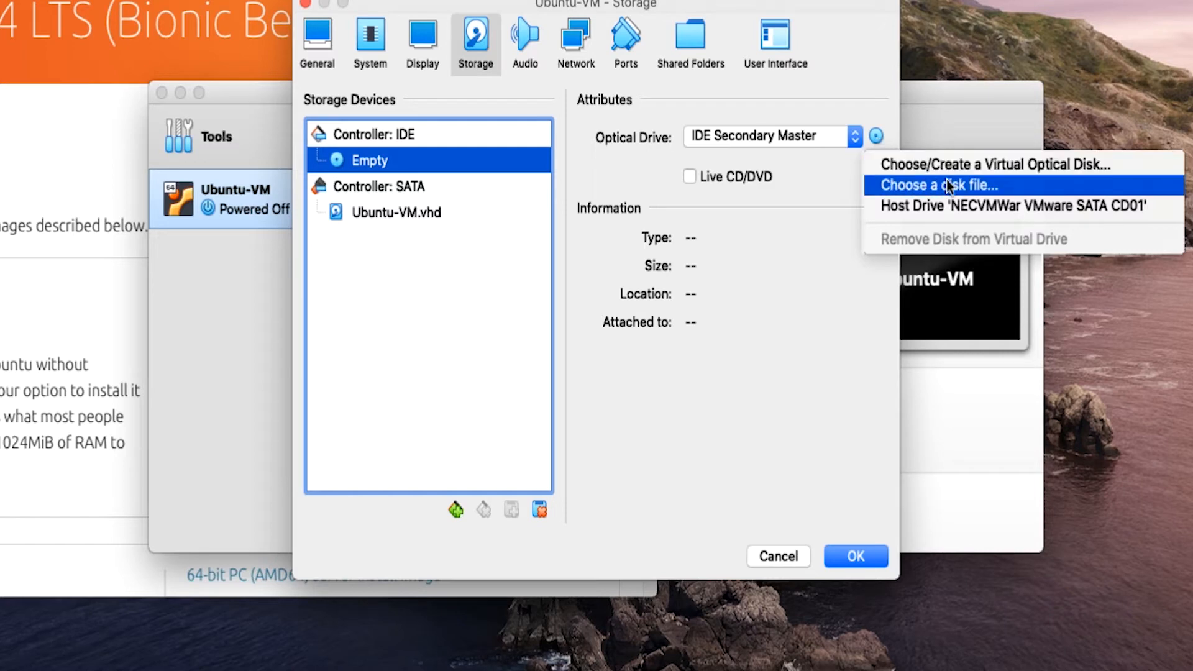
pyautogui.click(1053, 181)
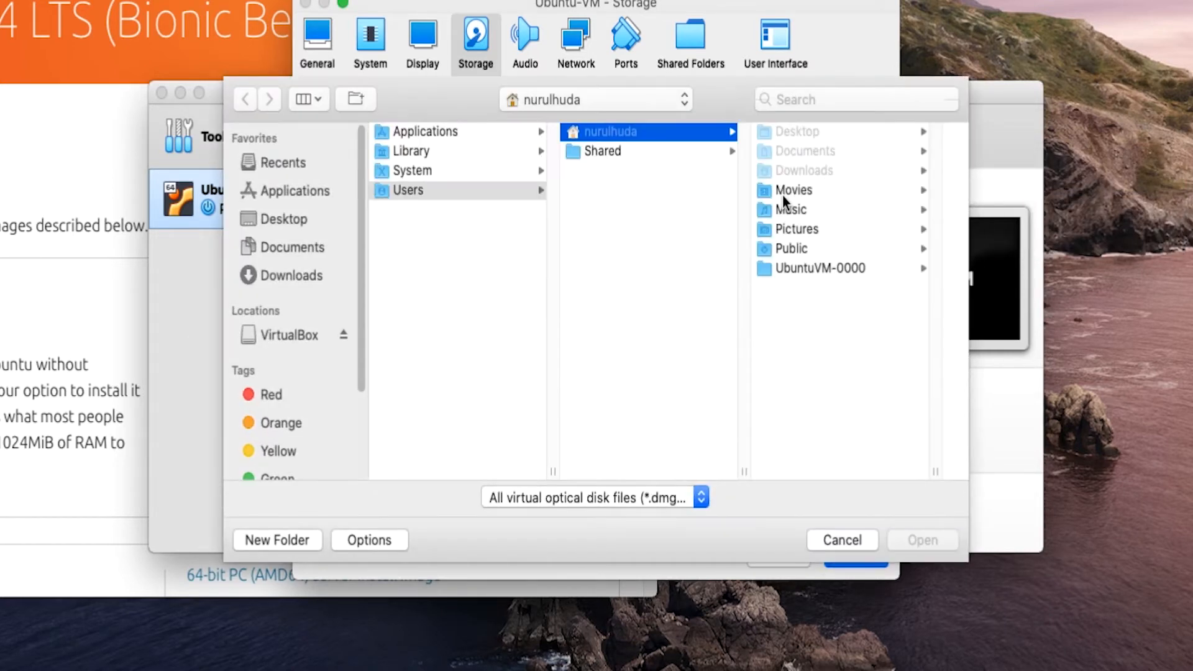
pyautogui.click(303, 278)
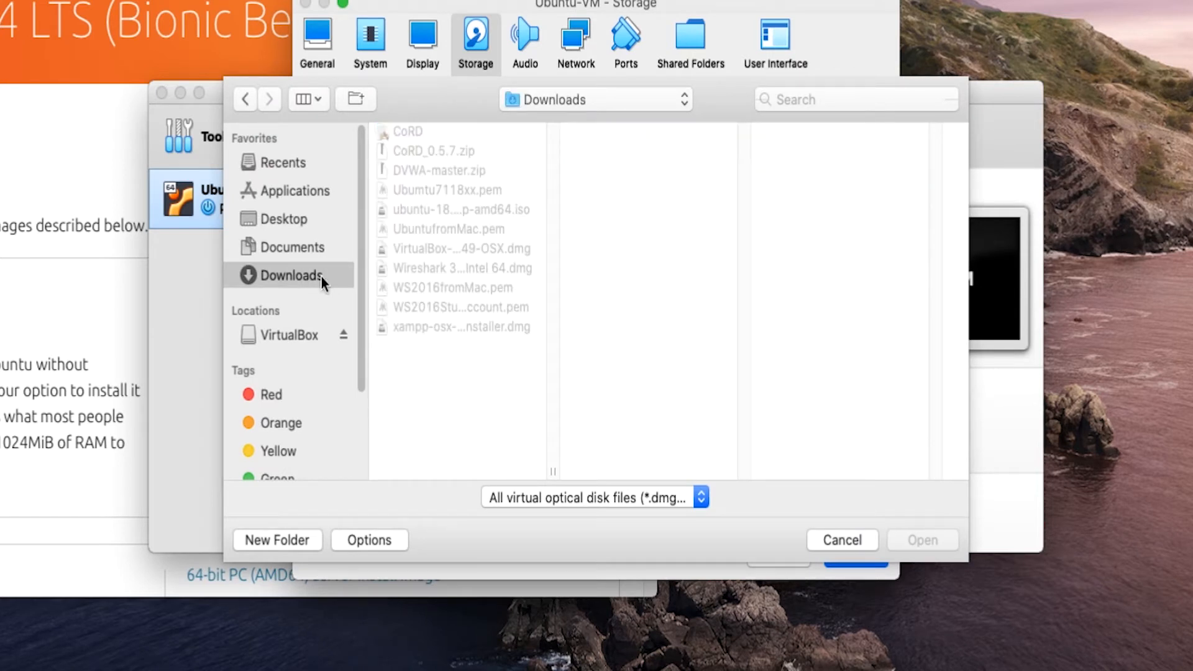
pyautogui.click(457, 211)
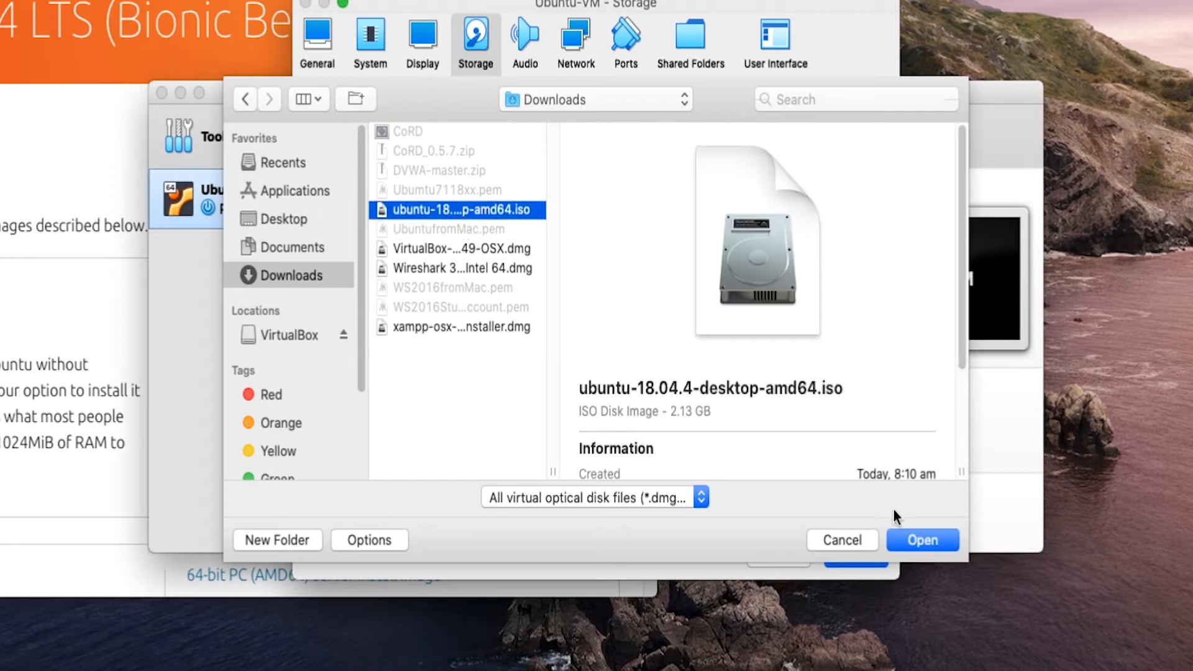
pyautogui.click(936, 542)
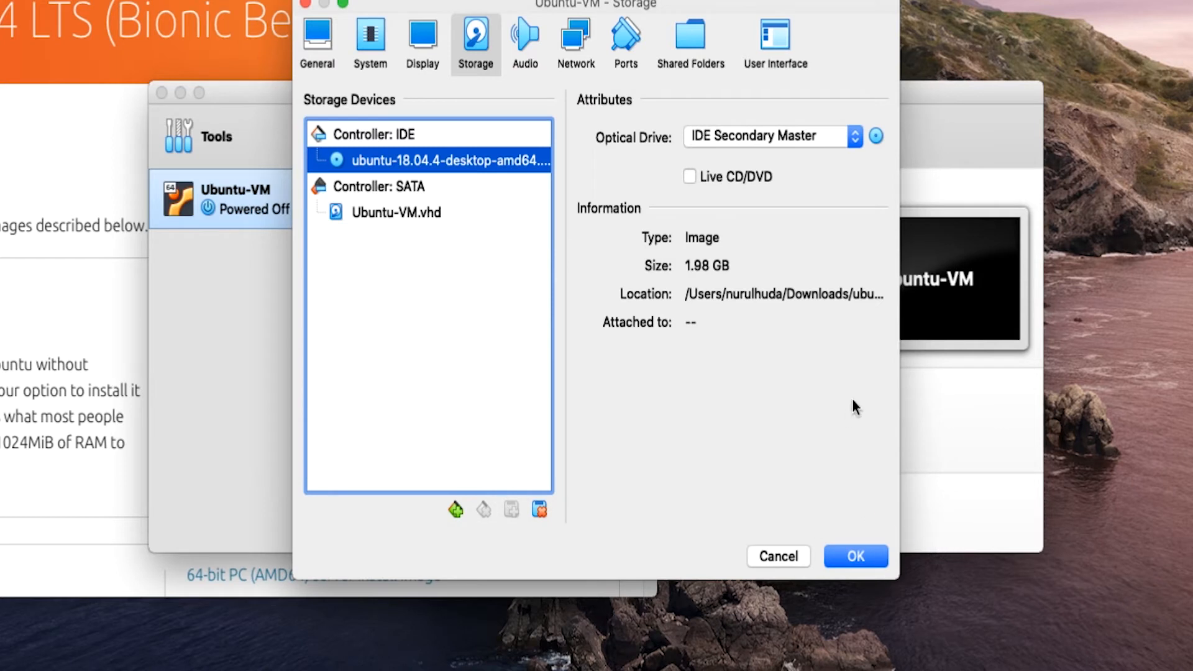
pyautogui.click(863, 558)
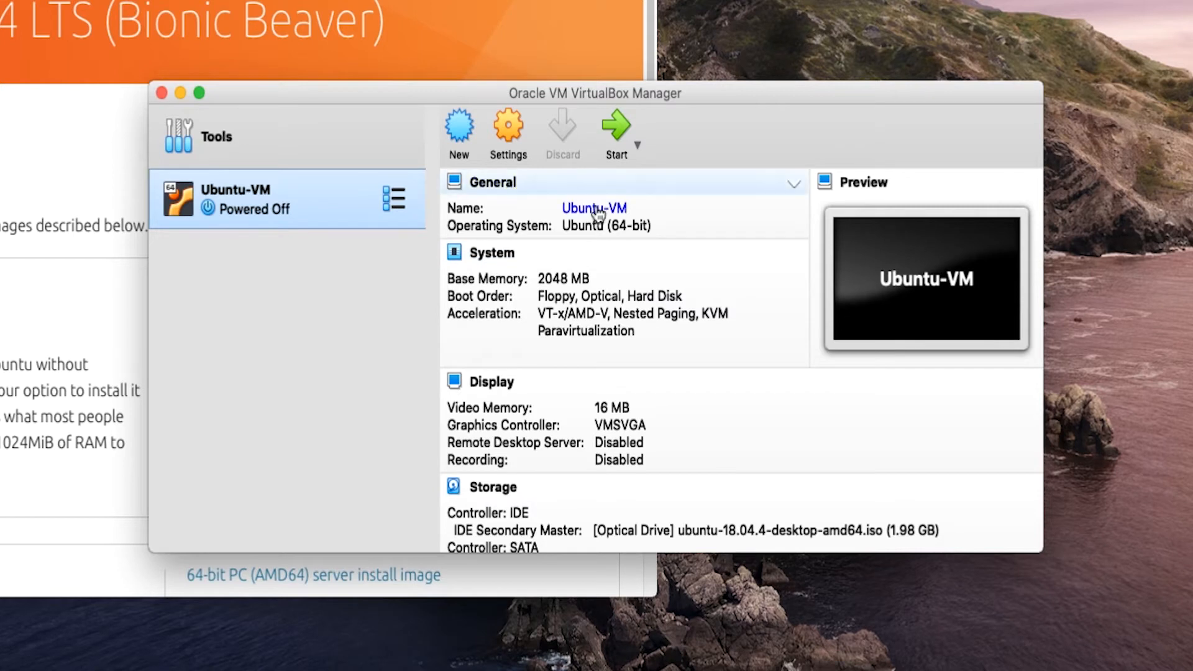
# Step: Start Ubuntu-VM with ubuntu-18.04.4-desktop-amd64.iso as the startup disk and let it capture the mouse and keyboard
pyautogui.click(613, 128)
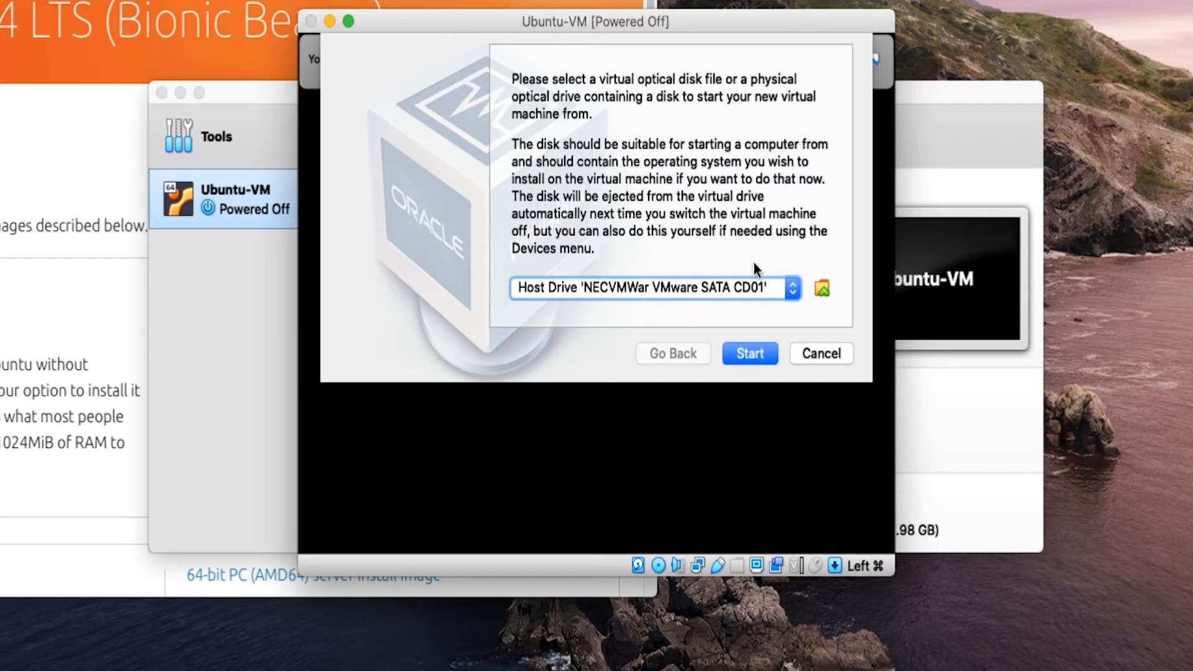
pyautogui.click(707, 289)
pyautogui.click(732, 311)
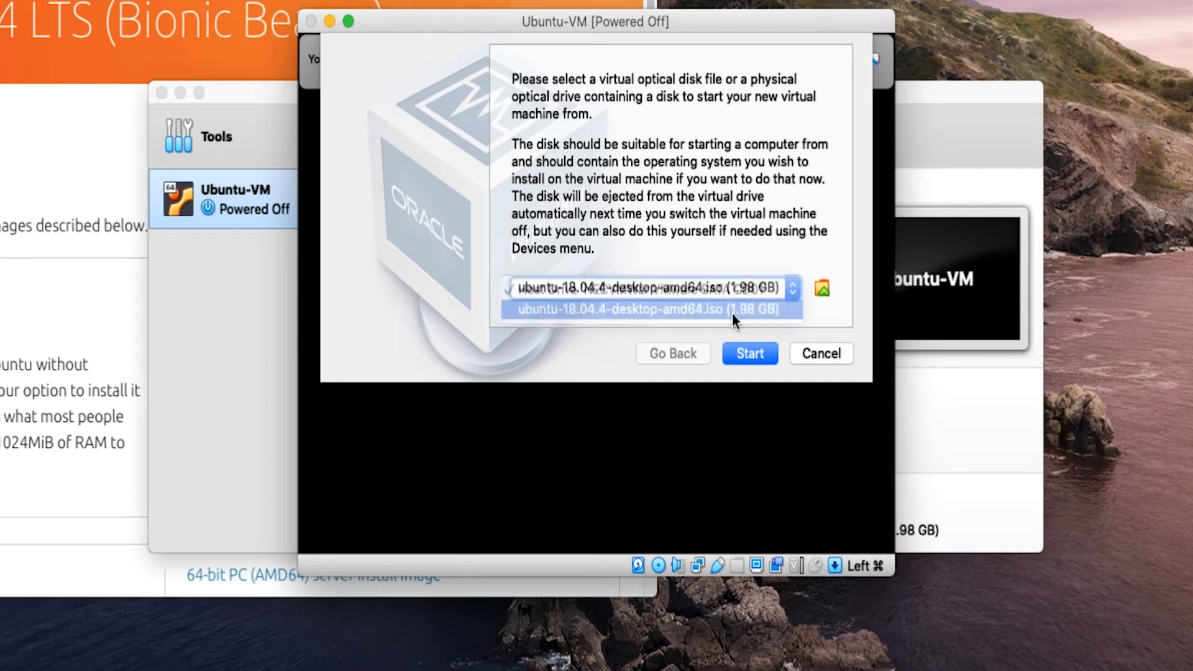
pyautogui.click(750, 352)
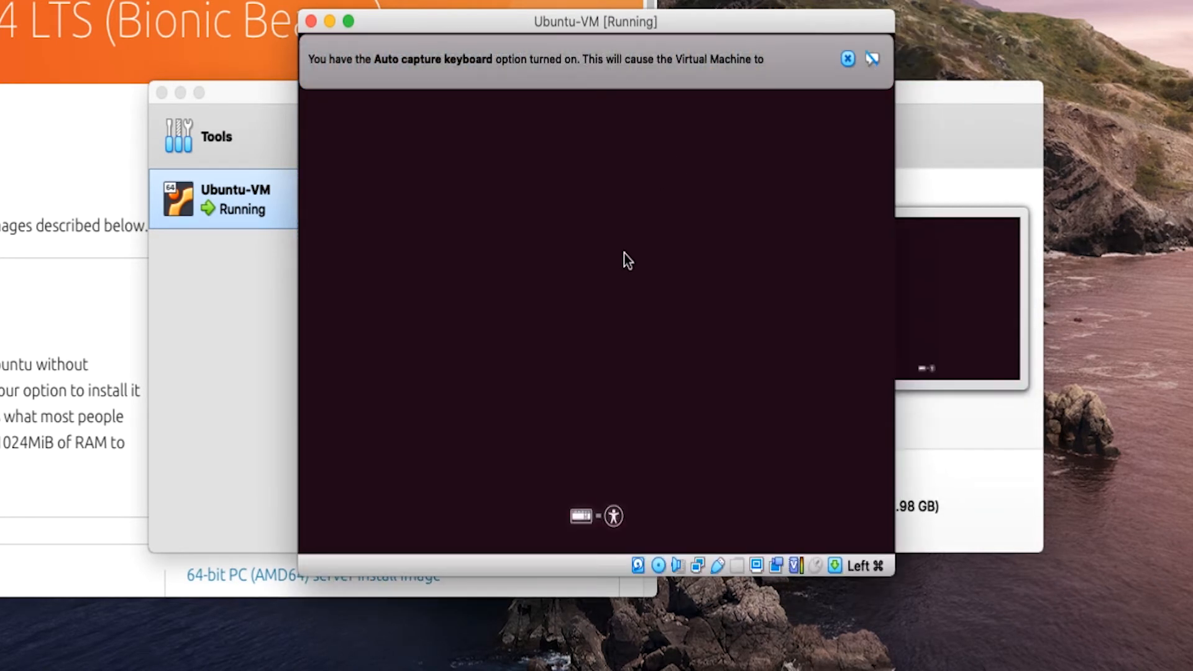
pyautogui.click(625, 256)
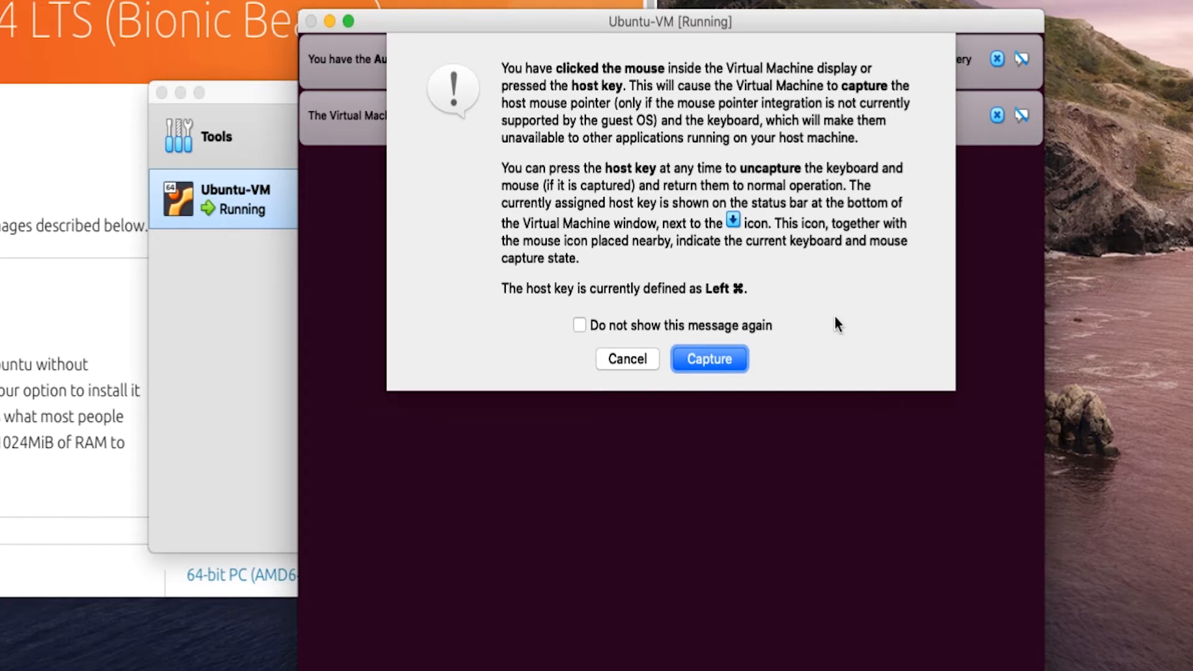
pyautogui.click(709, 360)
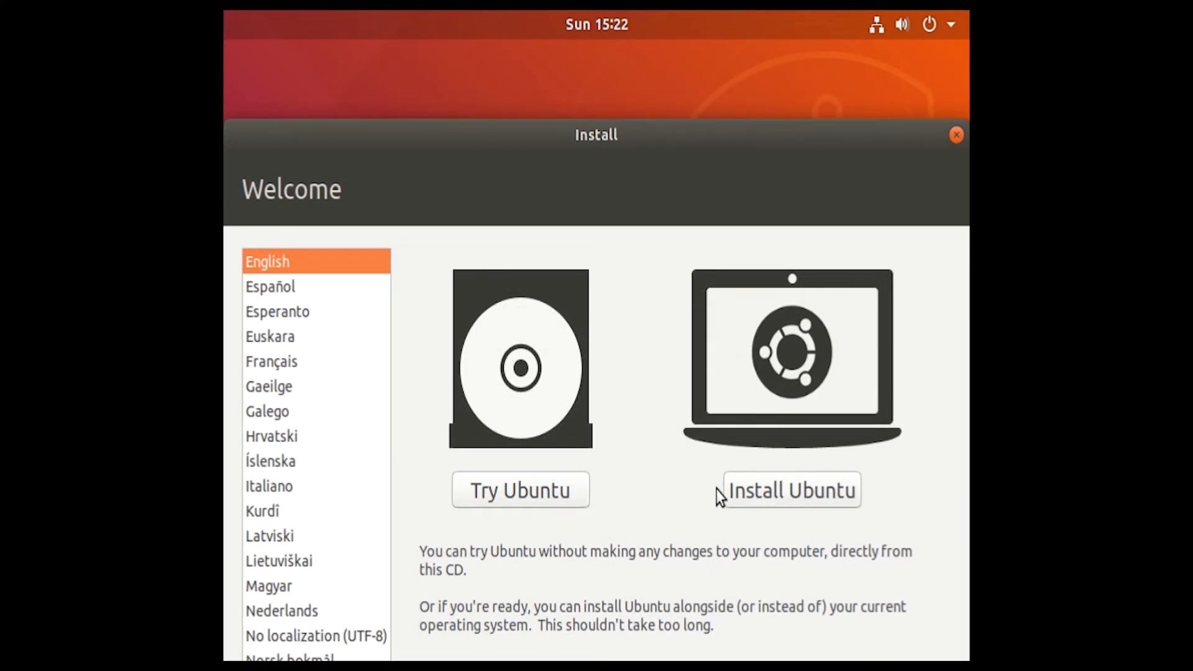
# Step: Begin installing Ubuntu in English with the English (US) keyboard layout, a normal installation and updates downloaded during installation
pyautogui.click(790, 496)
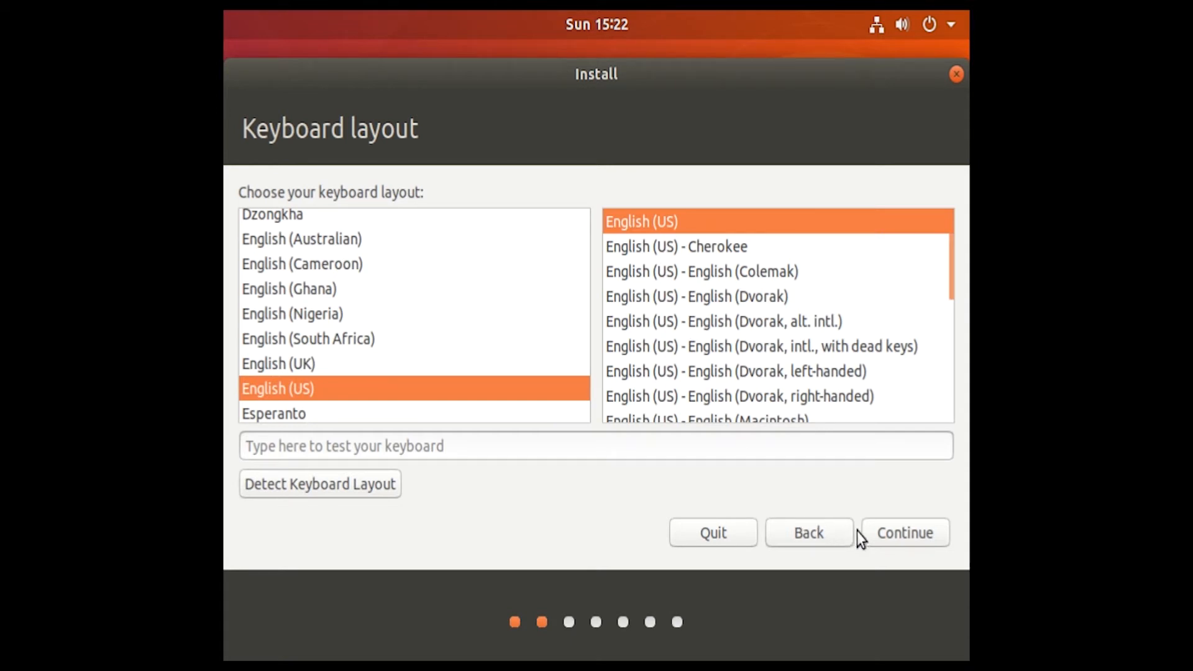
pyautogui.click(895, 532)
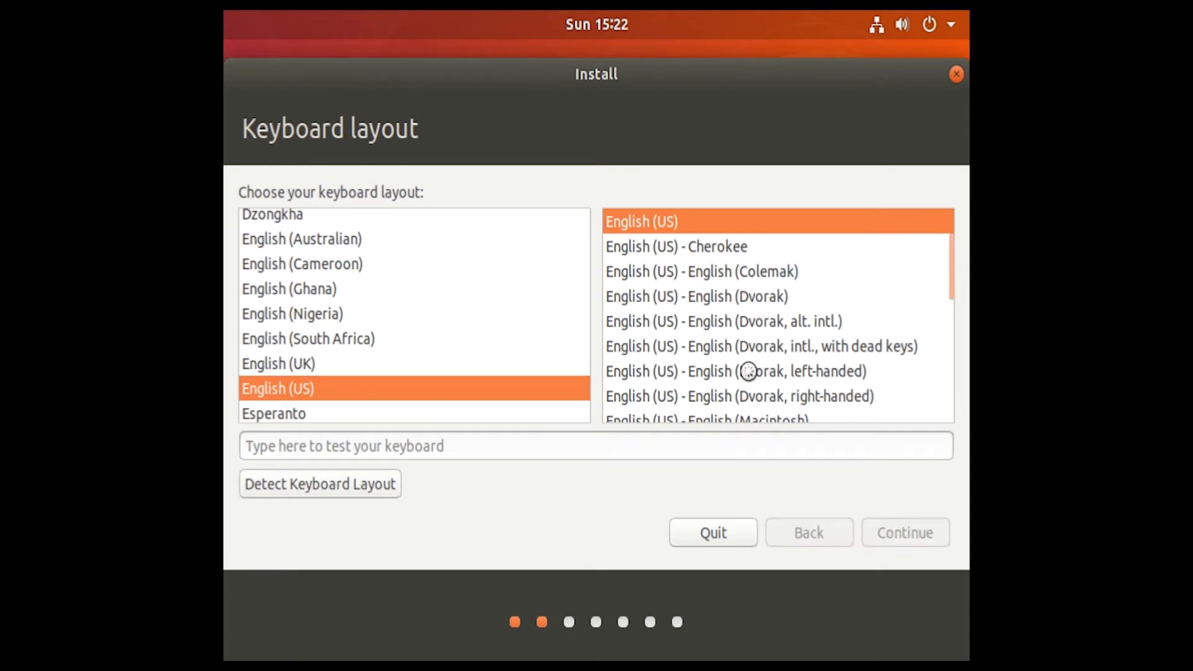
pyautogui.doubleClick(376, 368)
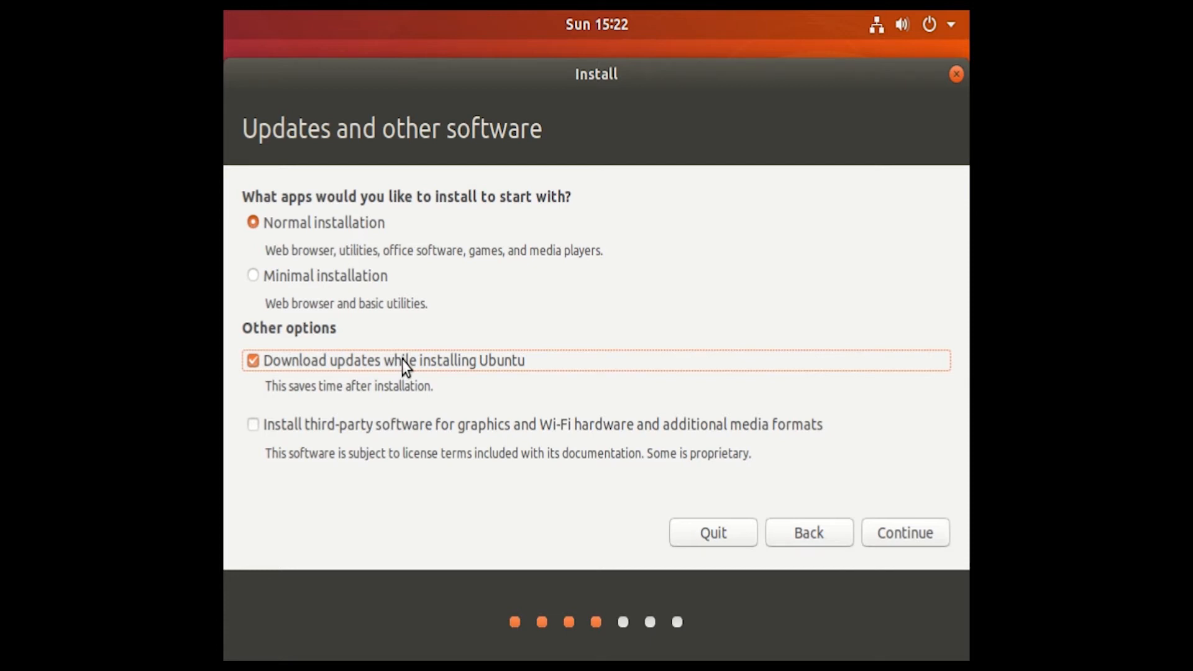
pyautogui.click(401, 360)
pyautogui.click(914, 535)
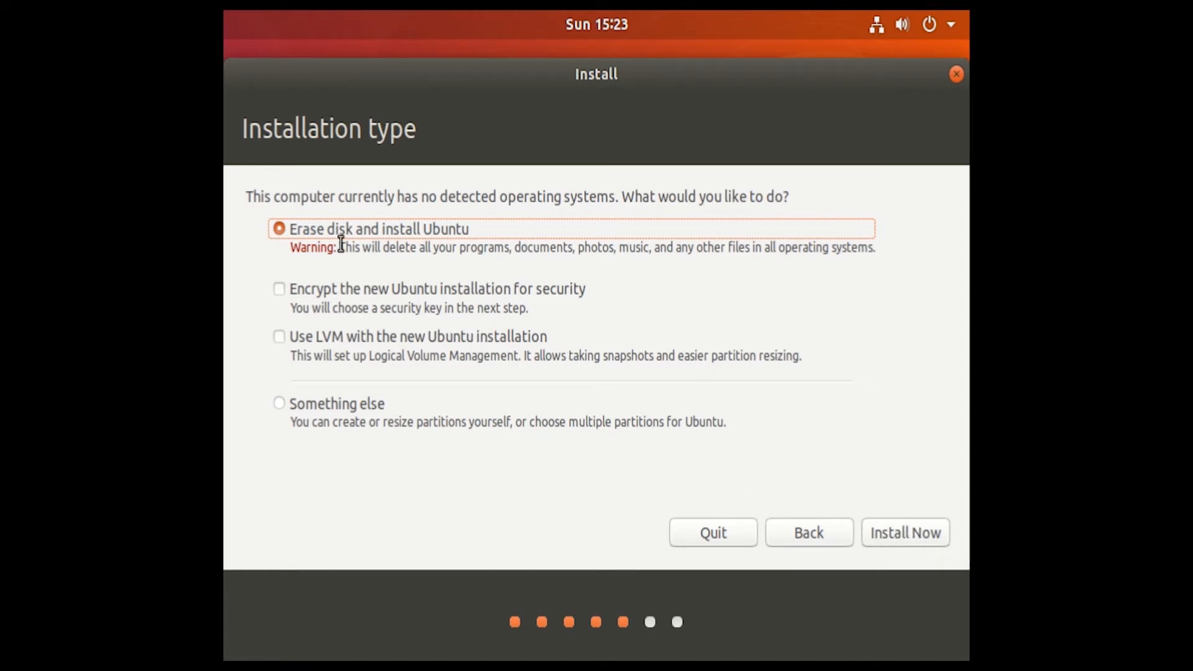
# Step: Install with the option to erase the disk, accept writing the changes to disk, and keep Toronto as the location
pyautogui.click(901, 535)
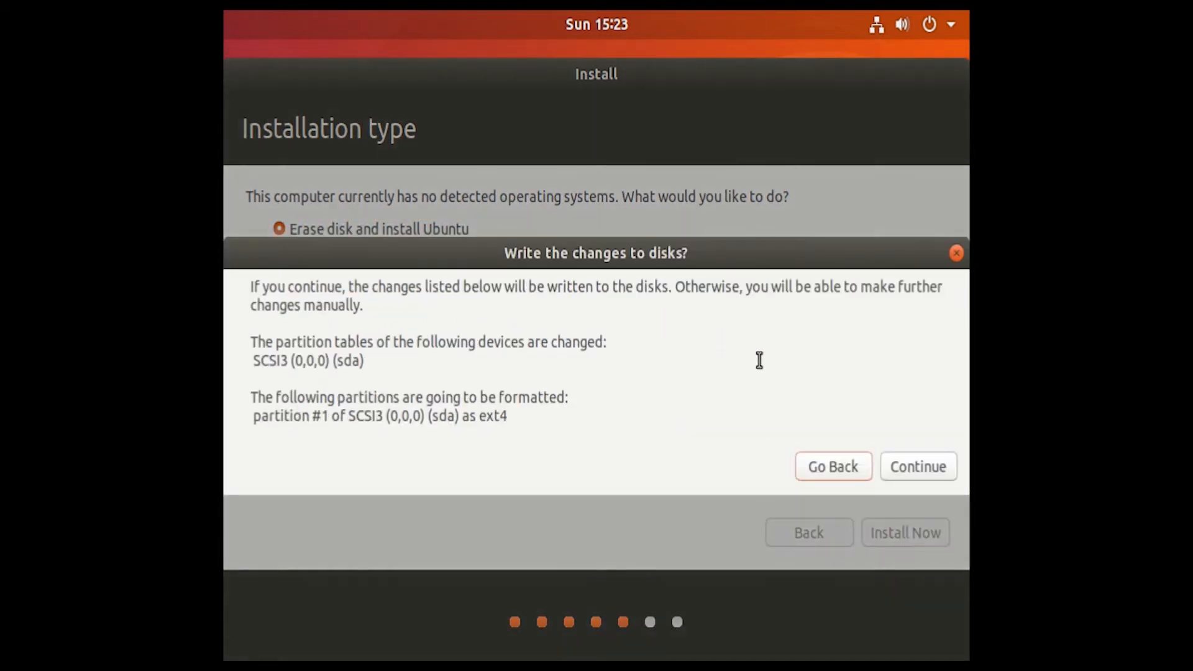
pyautogui.click(916, 471)
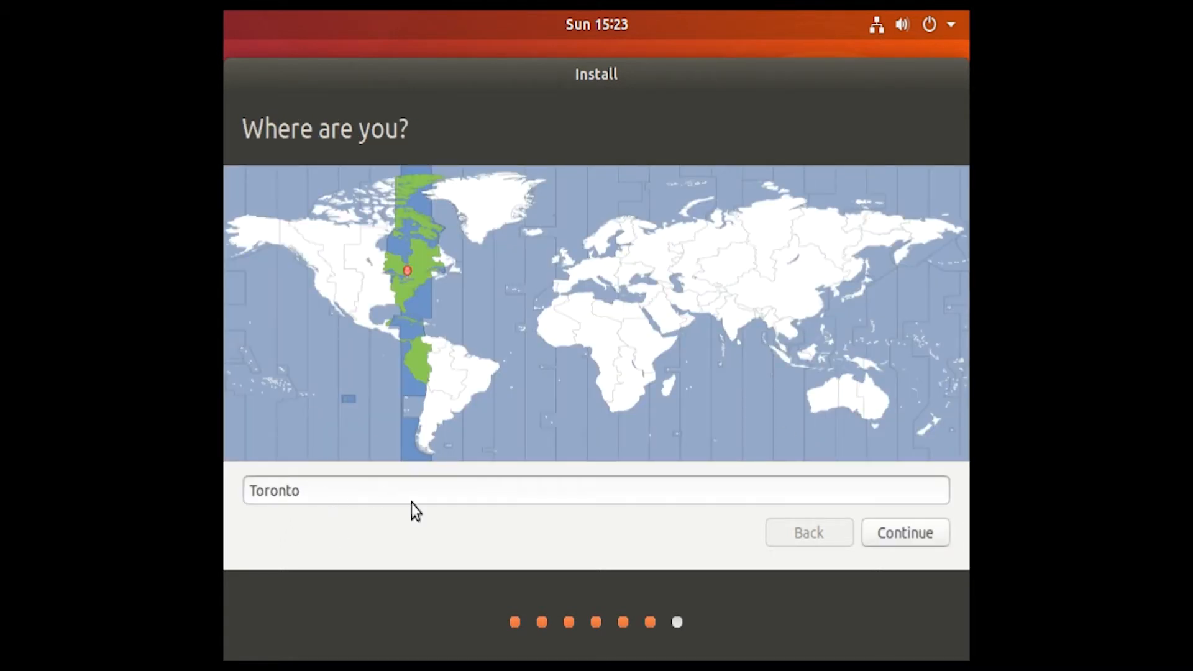
pyautogui.click(919, 540)
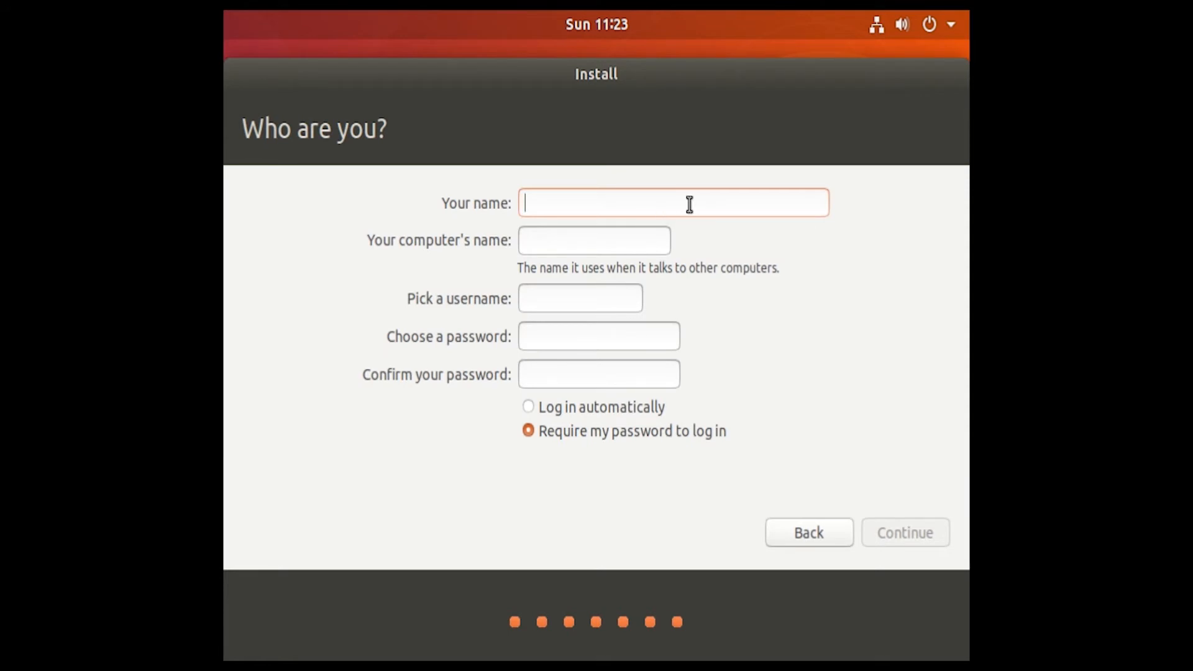
# Step: Enter the account holder's name, choose and confirm the account password with login required, and continue the installation
pyautogui.write('nurul')
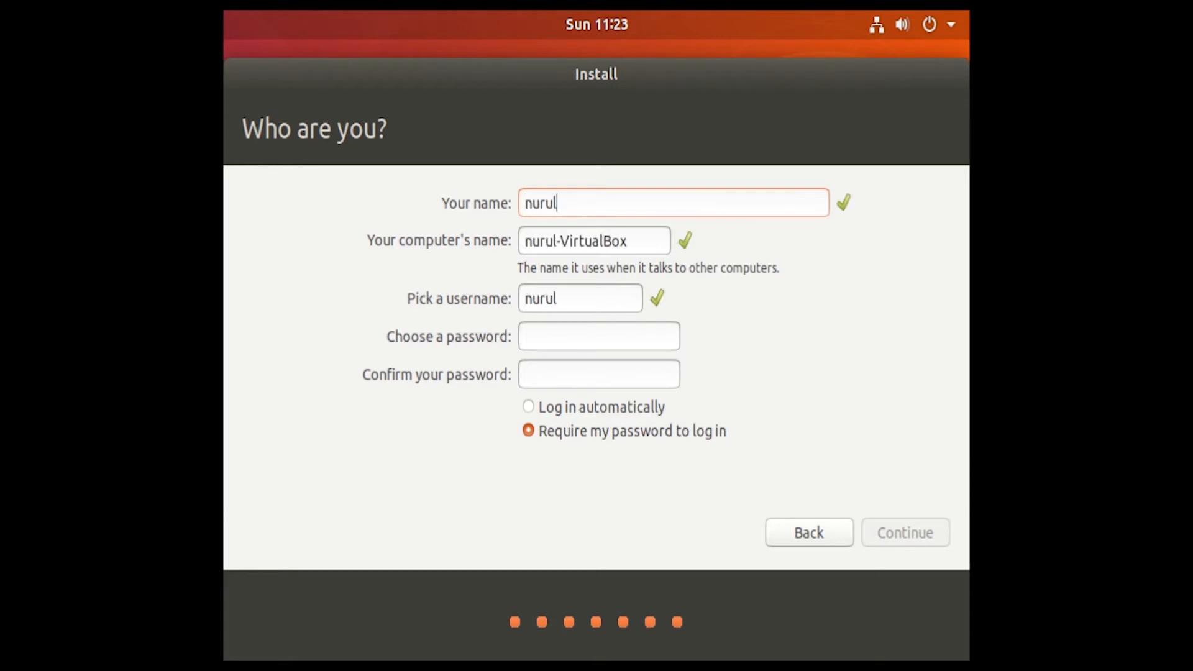
pyautogui.click(637, 335)
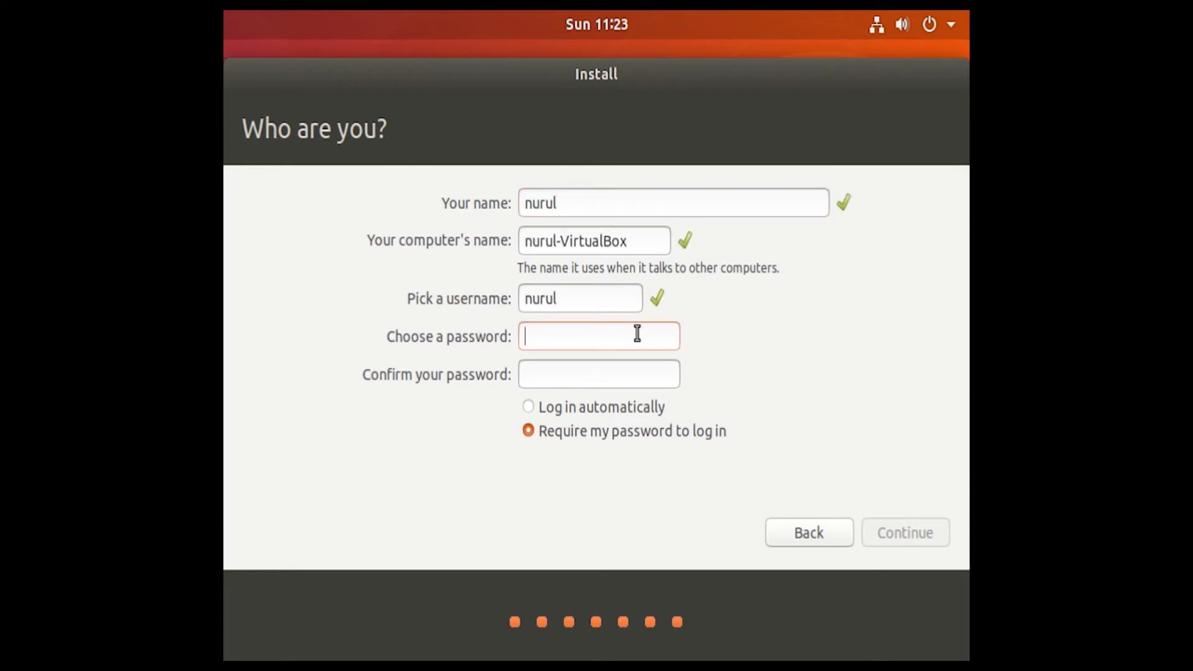
pyautogui.write('••')
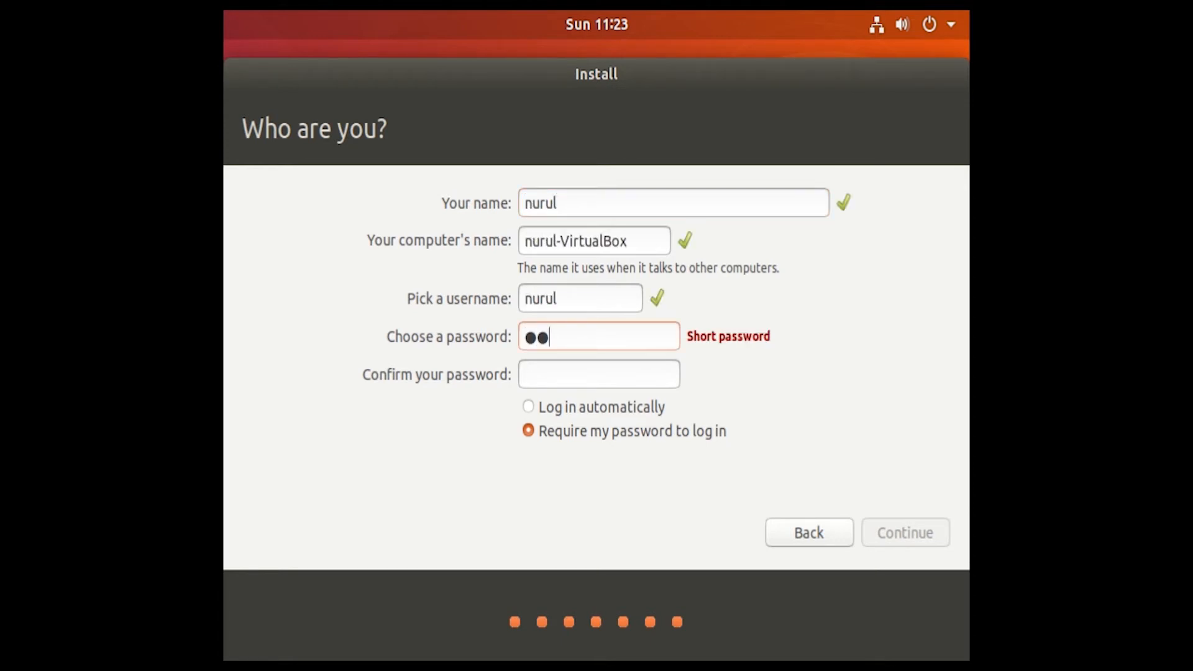
pyautogui.write('••••••')
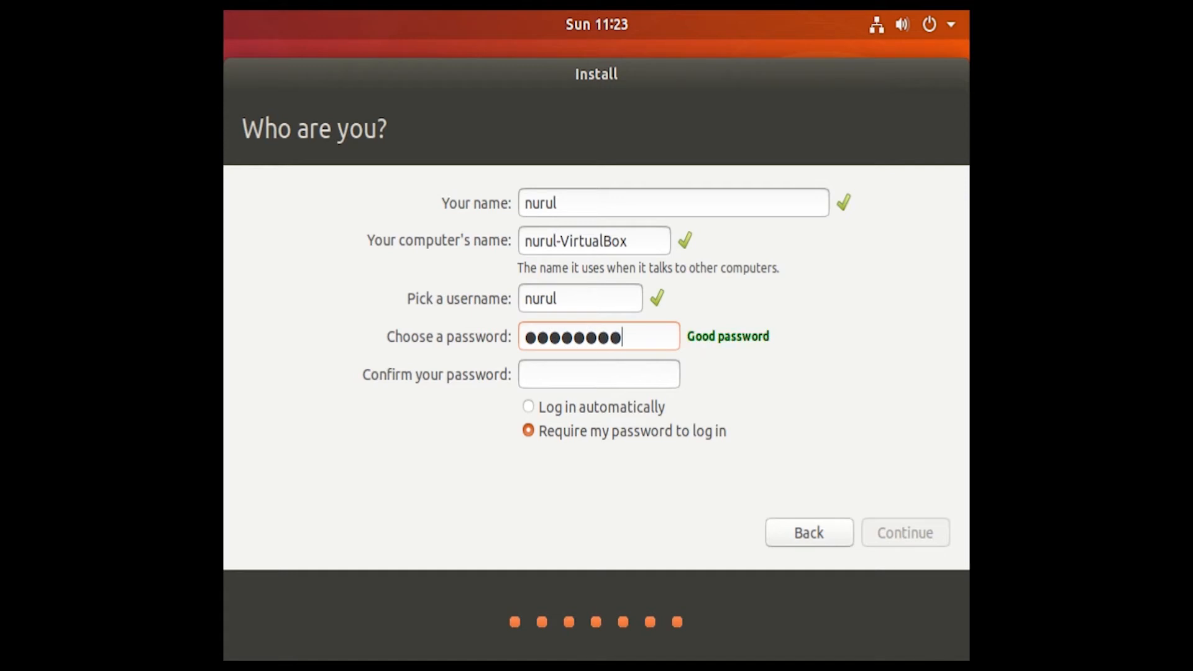
pyautogui.press('Tab')
pyautogui.write('••••••••')
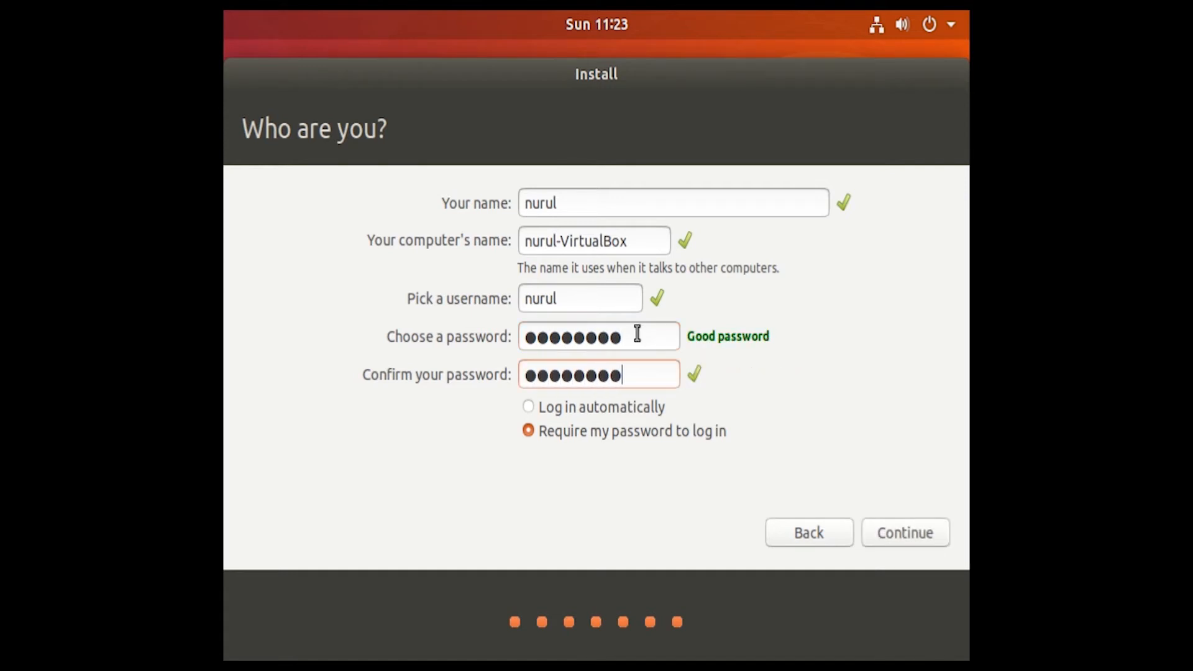
pyautogui.click(905, 534)
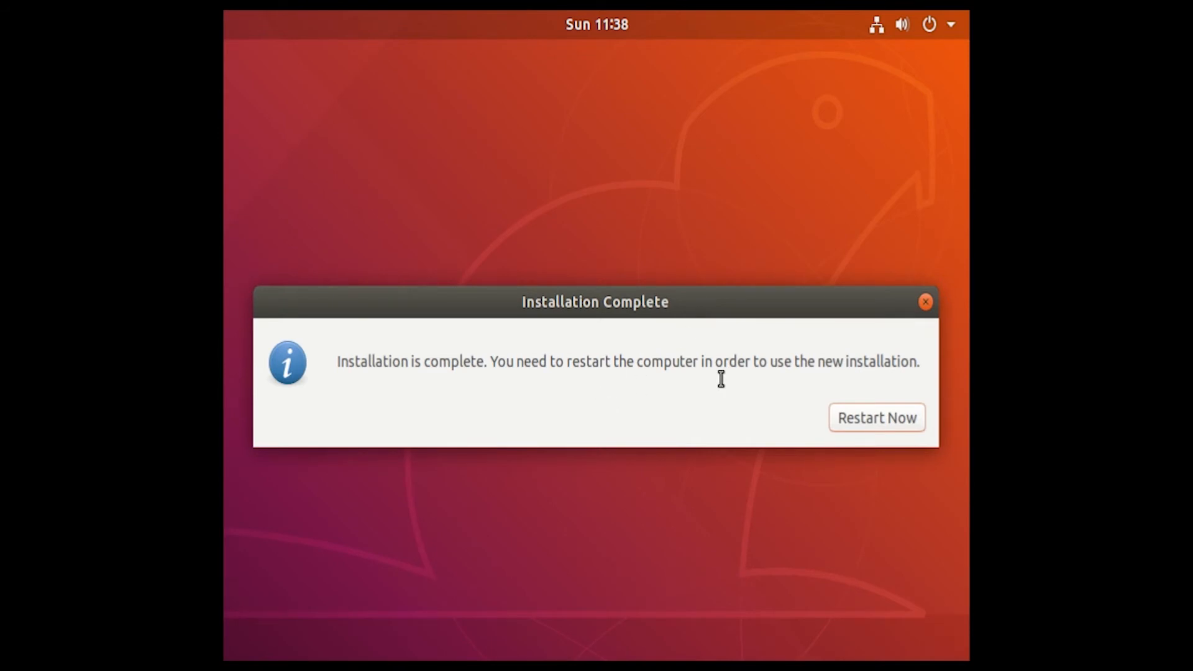
# Step: Restart the newly installed Ubuntu, acknowledge the installation medium's removal, and reposition the virtual machine's window beside the VirtualBox Manager
pyautogui.click(851, 419)
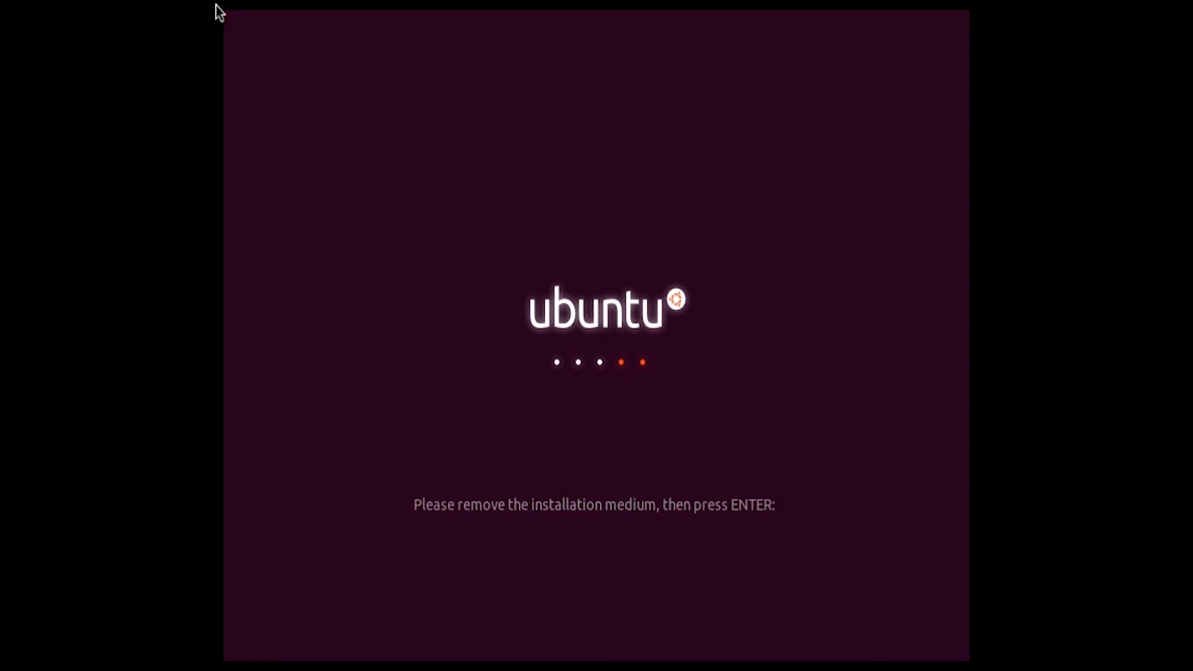
pyautogui.press('Return')
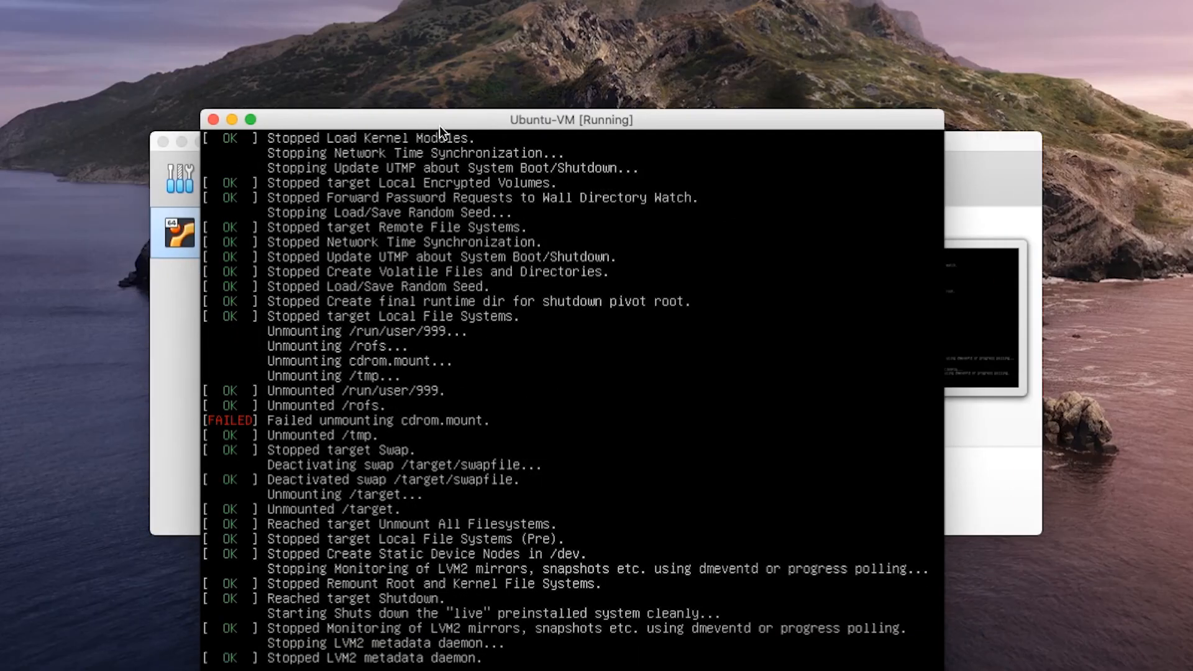
pyautogui.moveTo(572, 125); pyautogui.dragTo(758, 48)
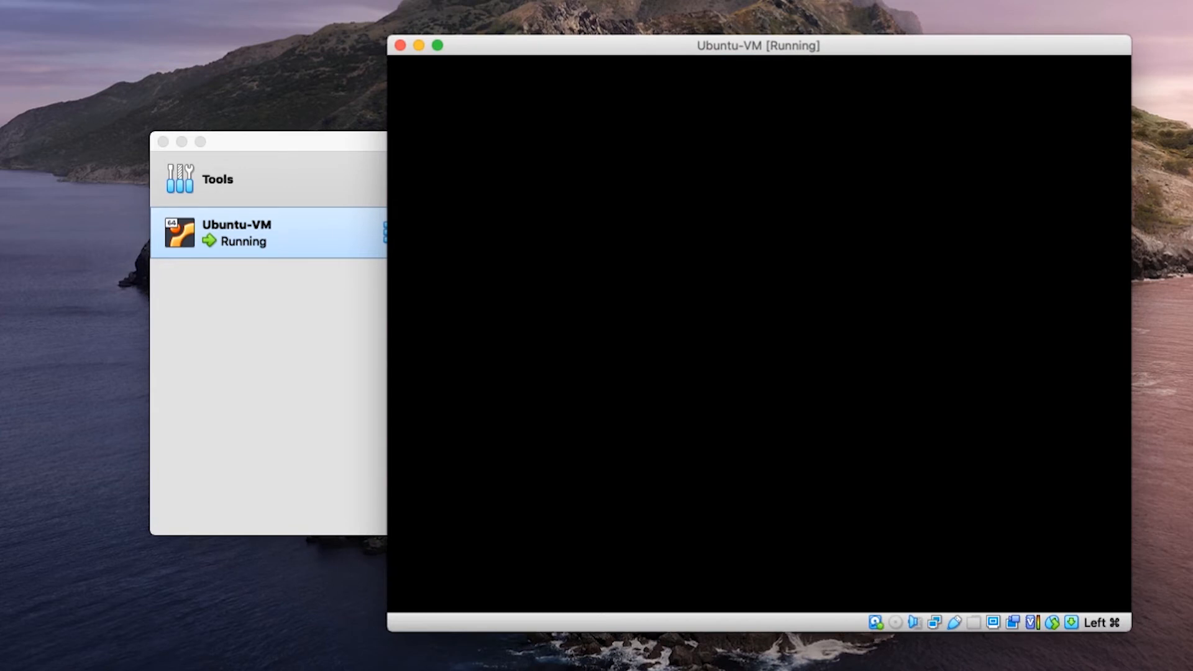
# Step: Take the macOS 10.15 machine out of full screen and show the virtual machine library in VMware Workstation
pyautogui.hotkey('ctrl', 'alt', 'Return')
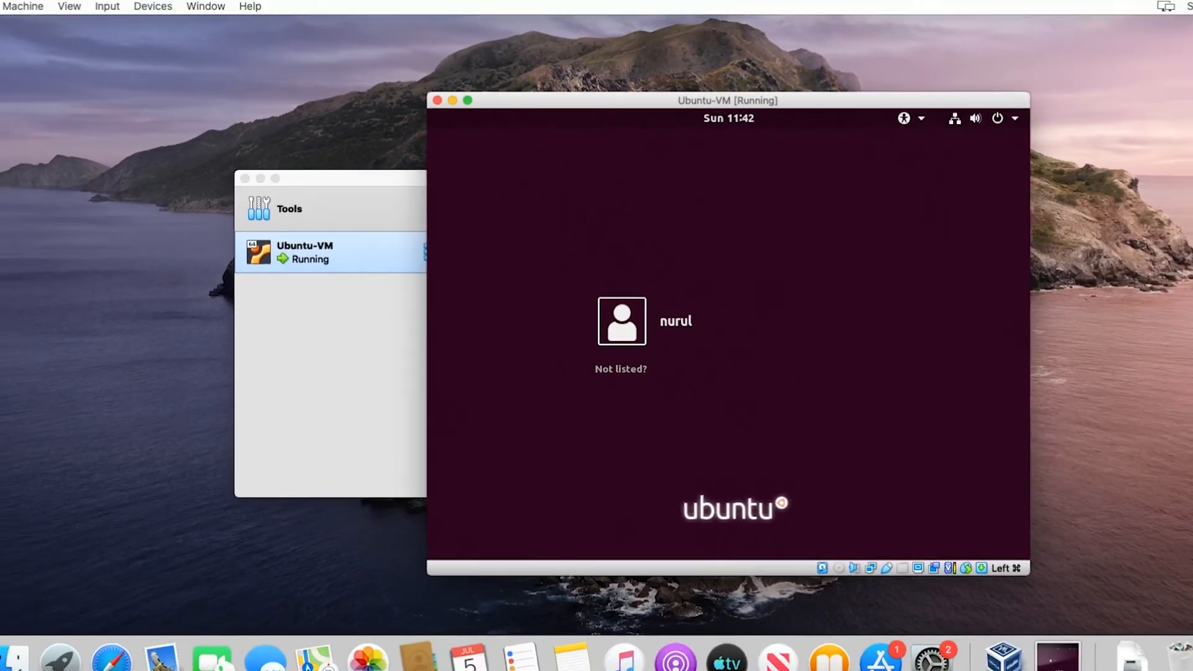
pyautogui.click(15, 658)
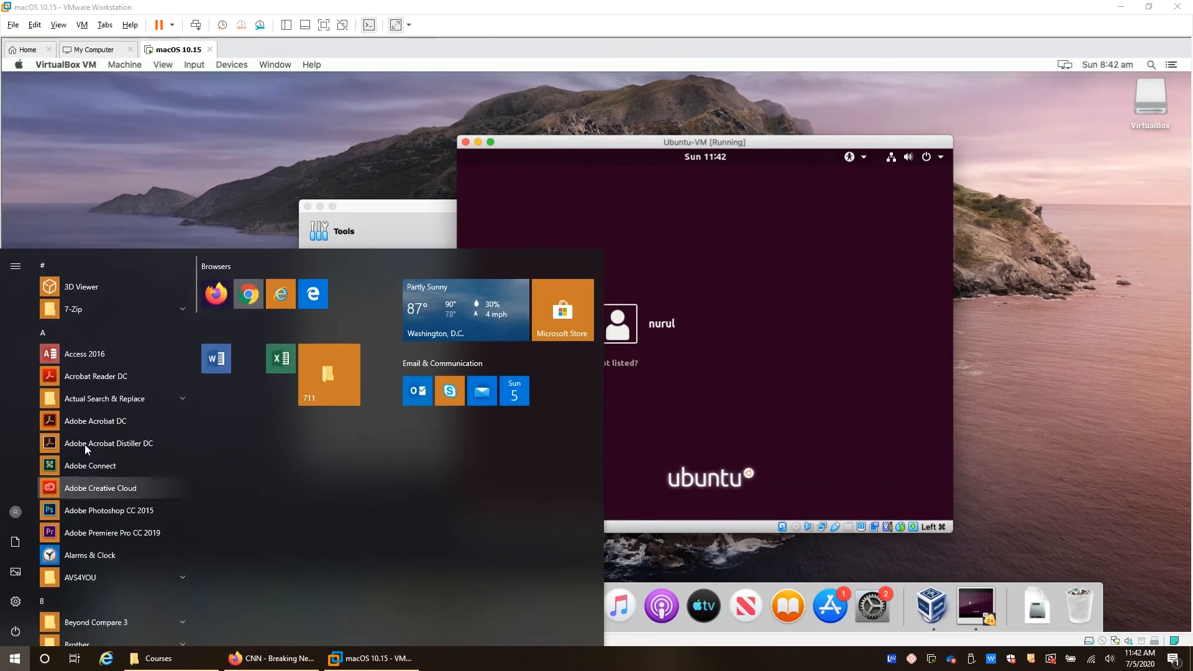
pyautogui.click(85, 13)
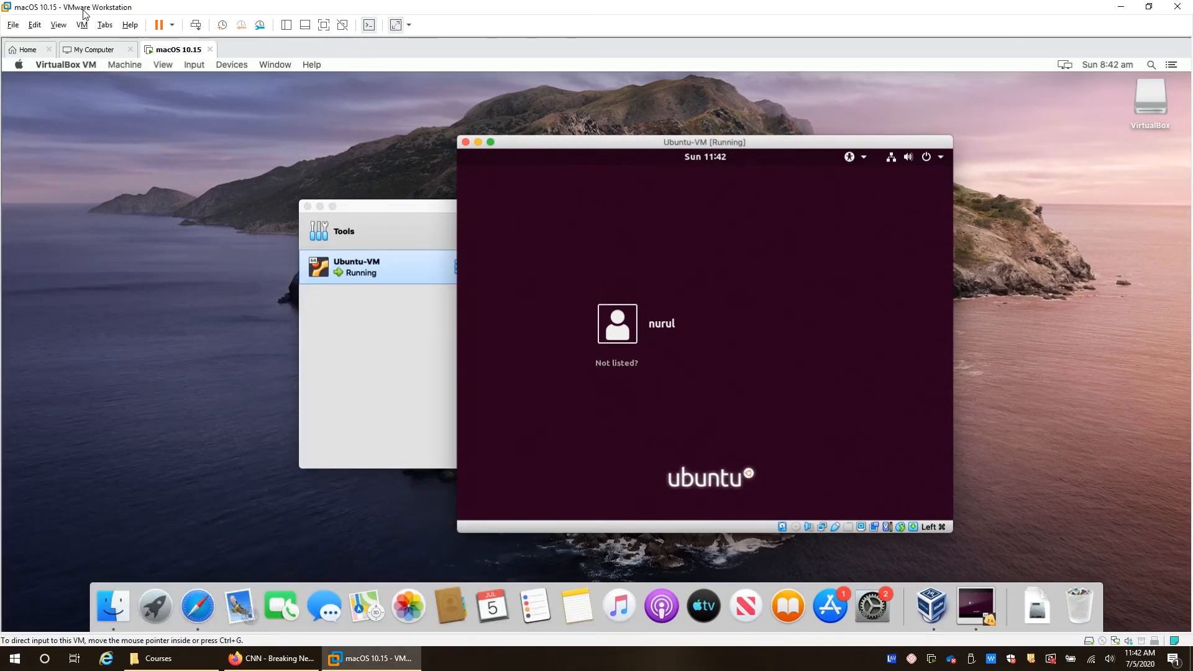
pyautogui.click(287, 25)
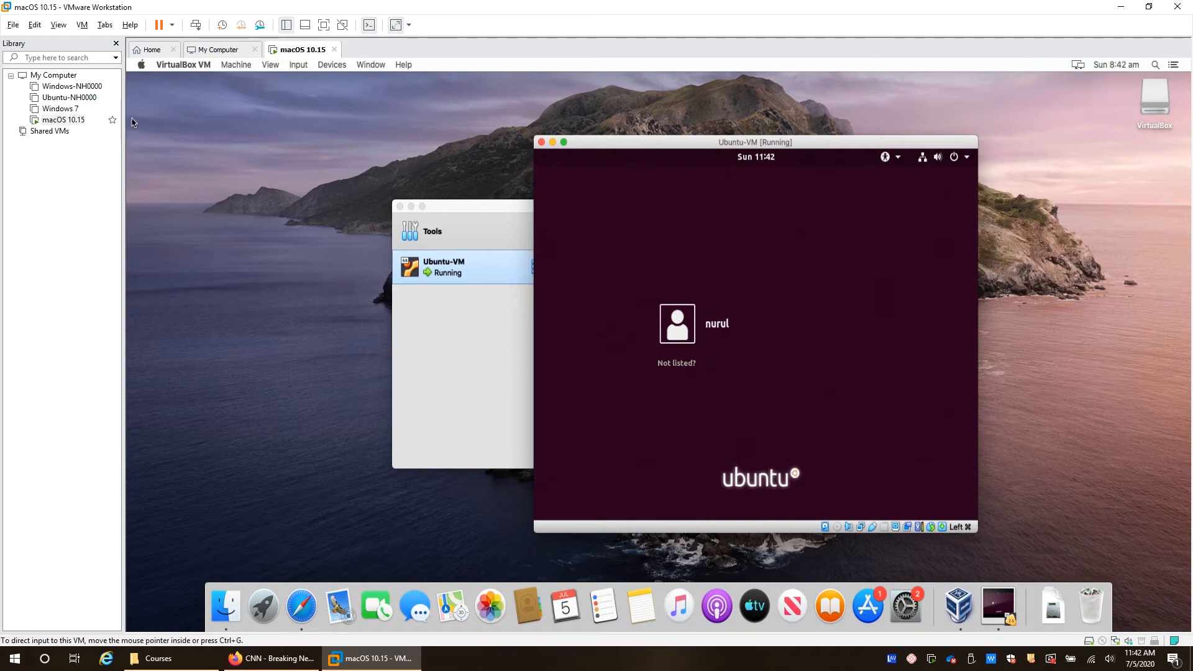
# Step: Return the macOS 10.15 machine to full screen and bring the VirtualBox Manager window in front of Ubuntu-VM
pyautogui.click(213, 129)
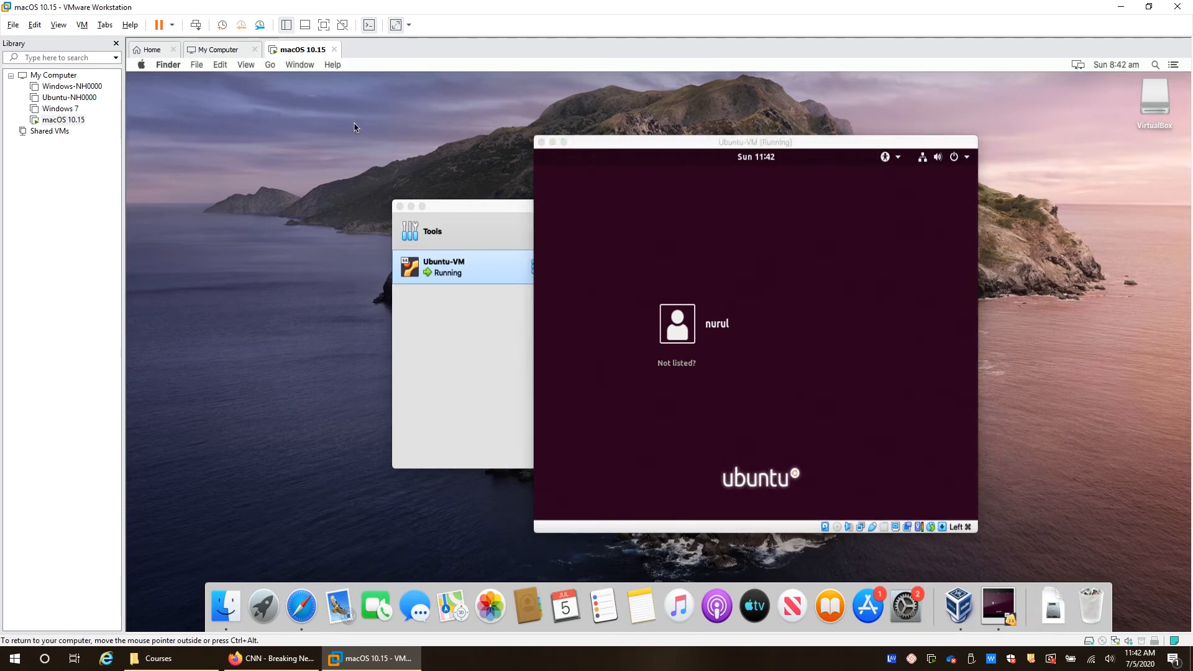
pyautogui.click(323, 27)
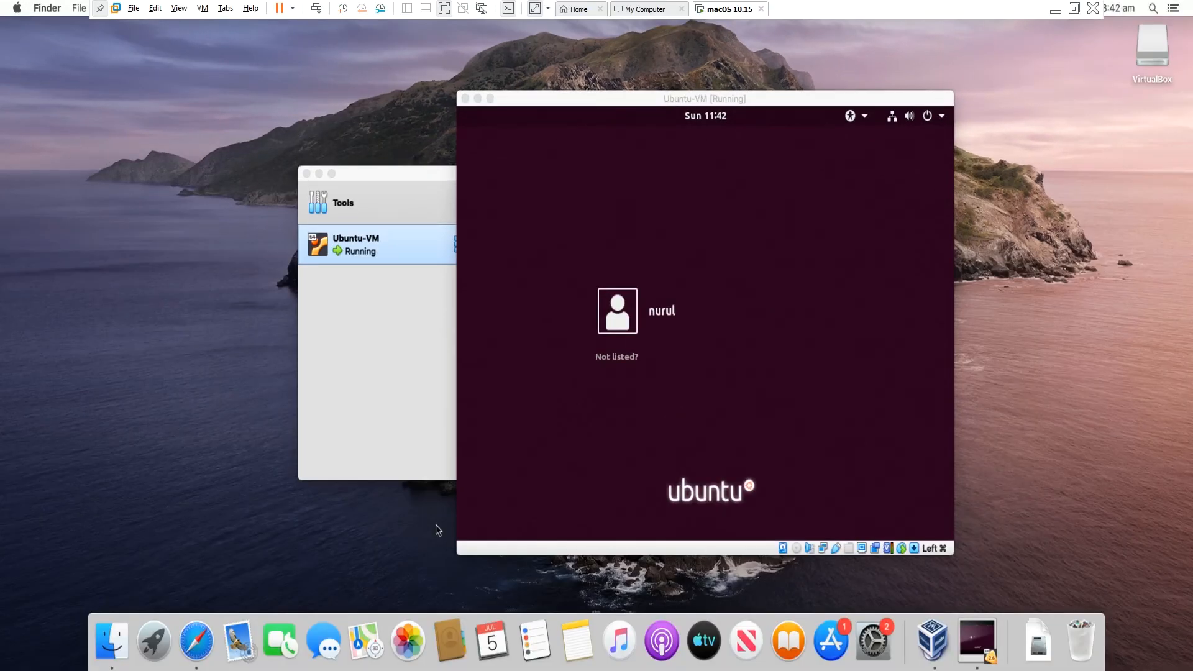
pyautogui.click(389, 410)
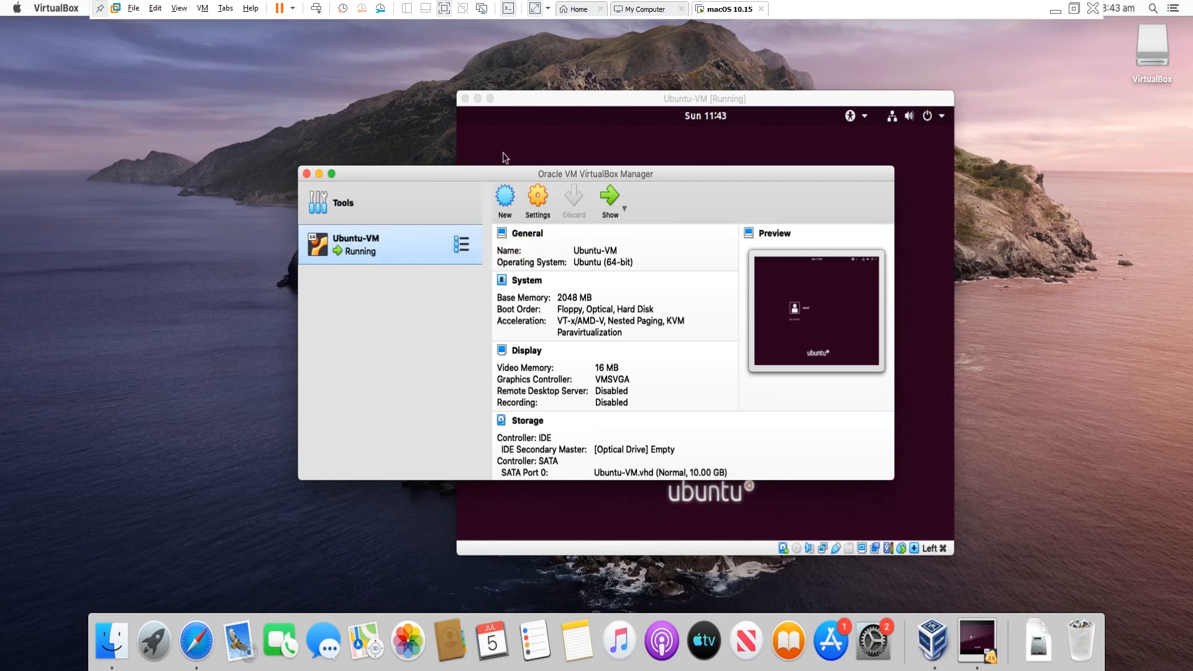
pyautogui.click(564, 133)
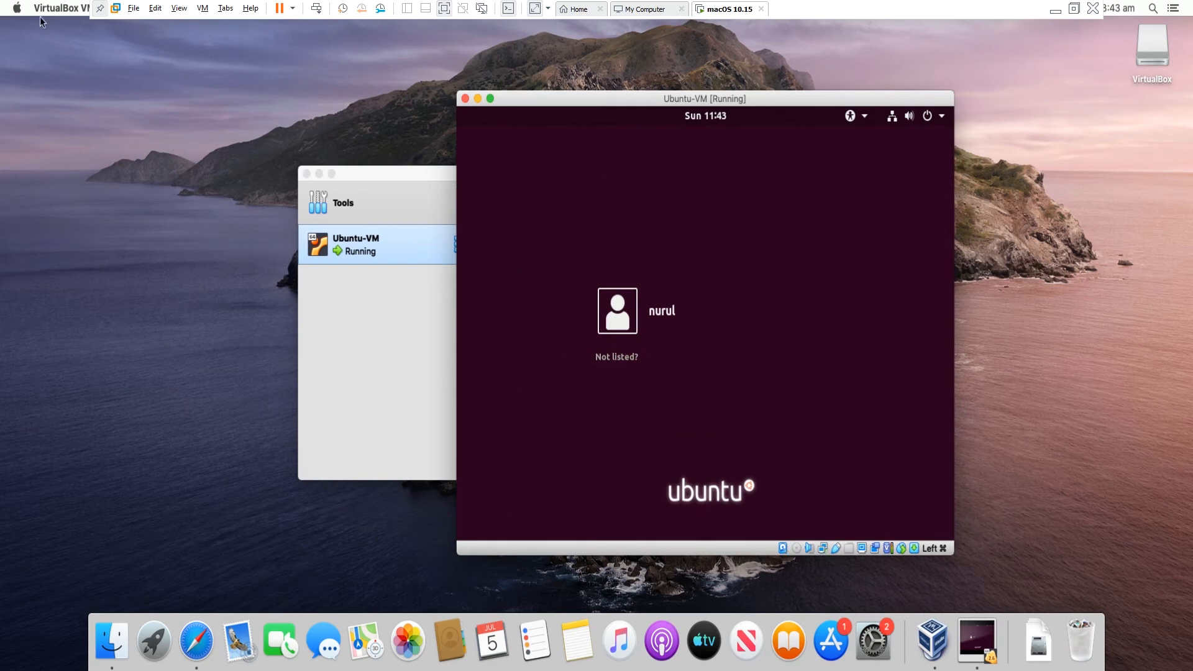
pyautogui.click(366, 207)
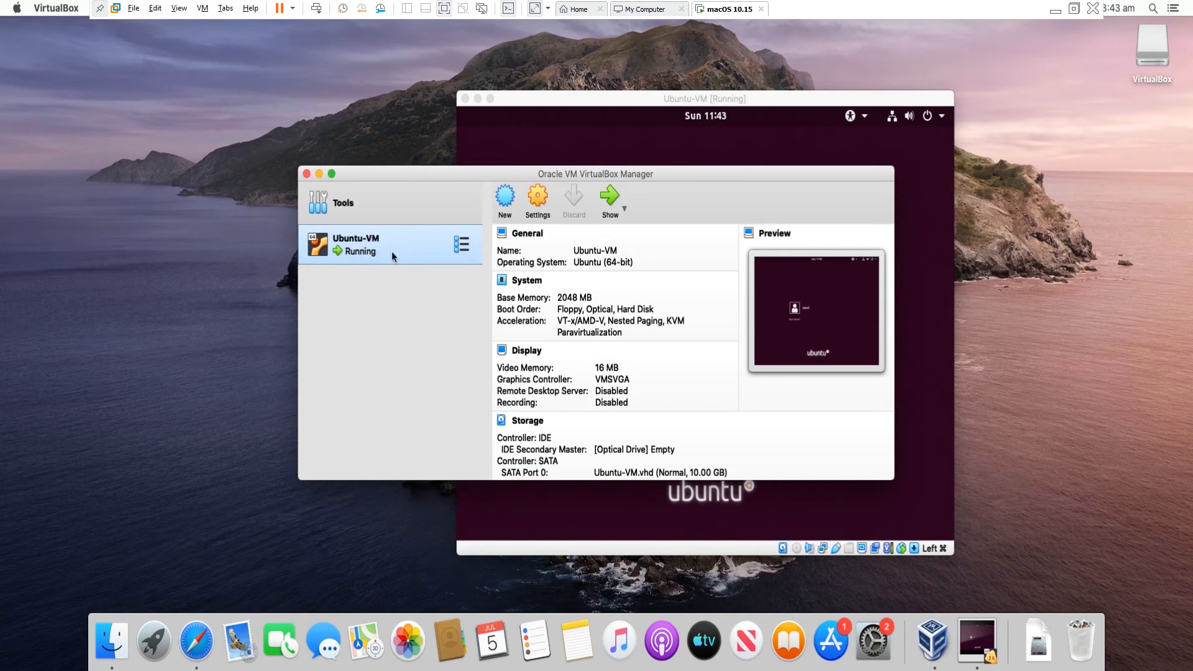
pyautogui.moveTo(391, 251)
# Step: Sign in to Ubuntu-VM with the account password and switch the virtual machine's window to full screen
pyautogui.click(620, 130)
pyautogui.click(619, 315)
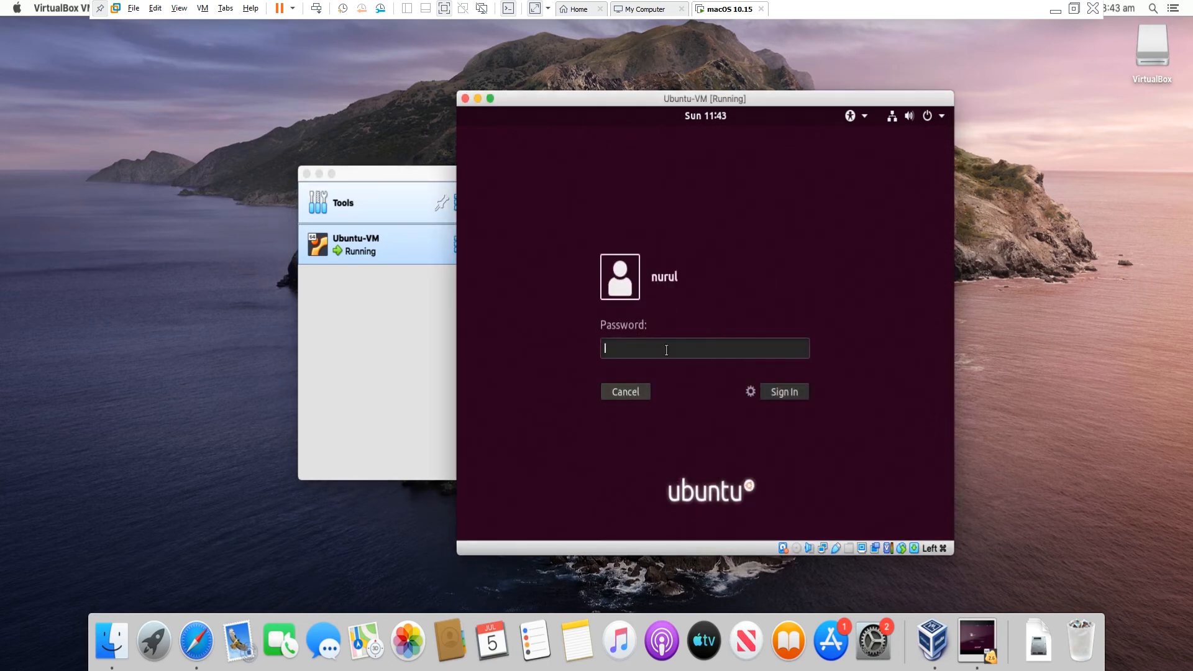
pyautogui.write('********')
pyautogui.press('Return')
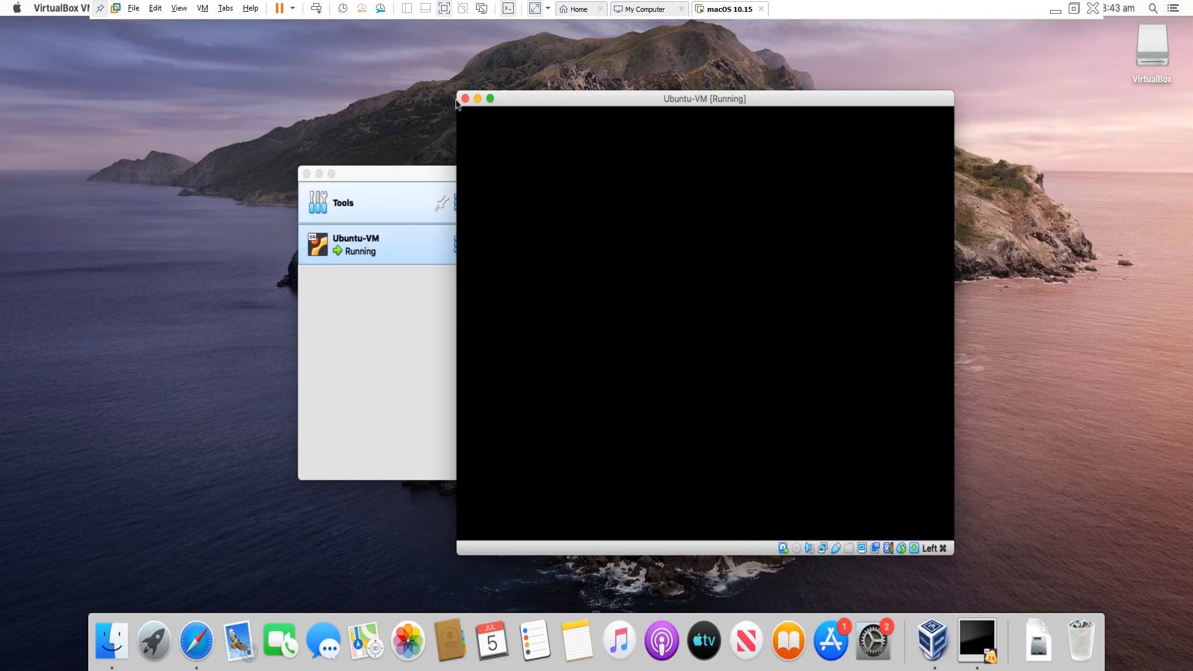
pyautogui.click(489, 99)
pyautogui.click(736, 262)
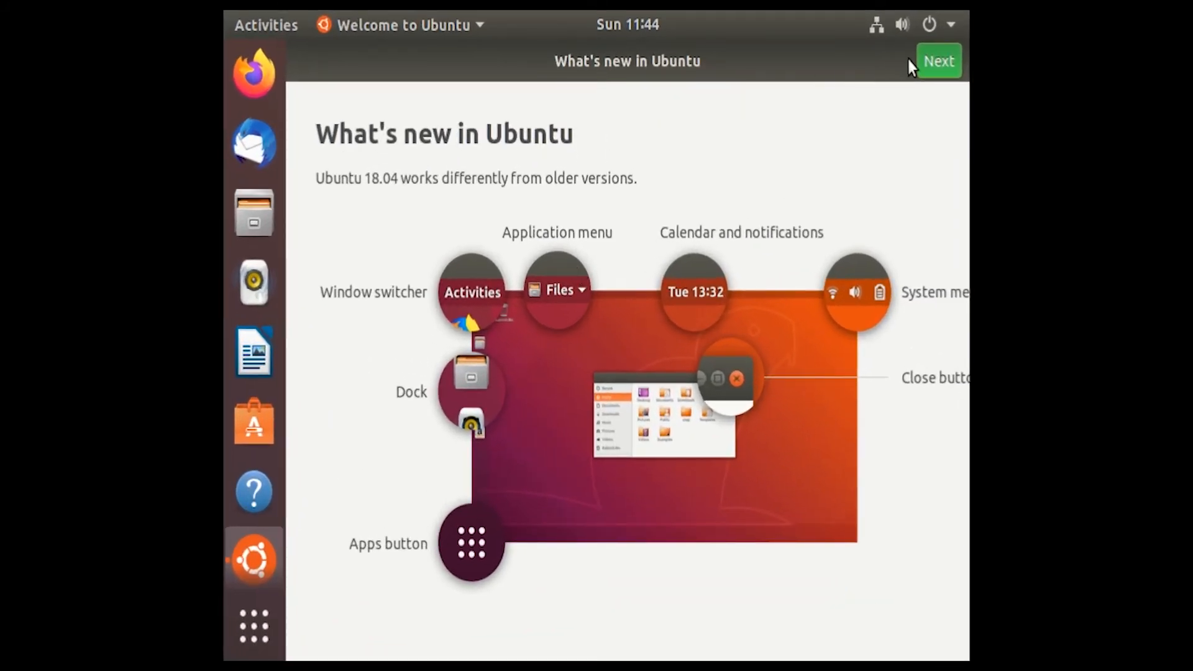
# Step: Complete the Ubuntu welcome pages, skipping Livepatch setup and choosing not to send system info
pyautogui.click(942, 64)
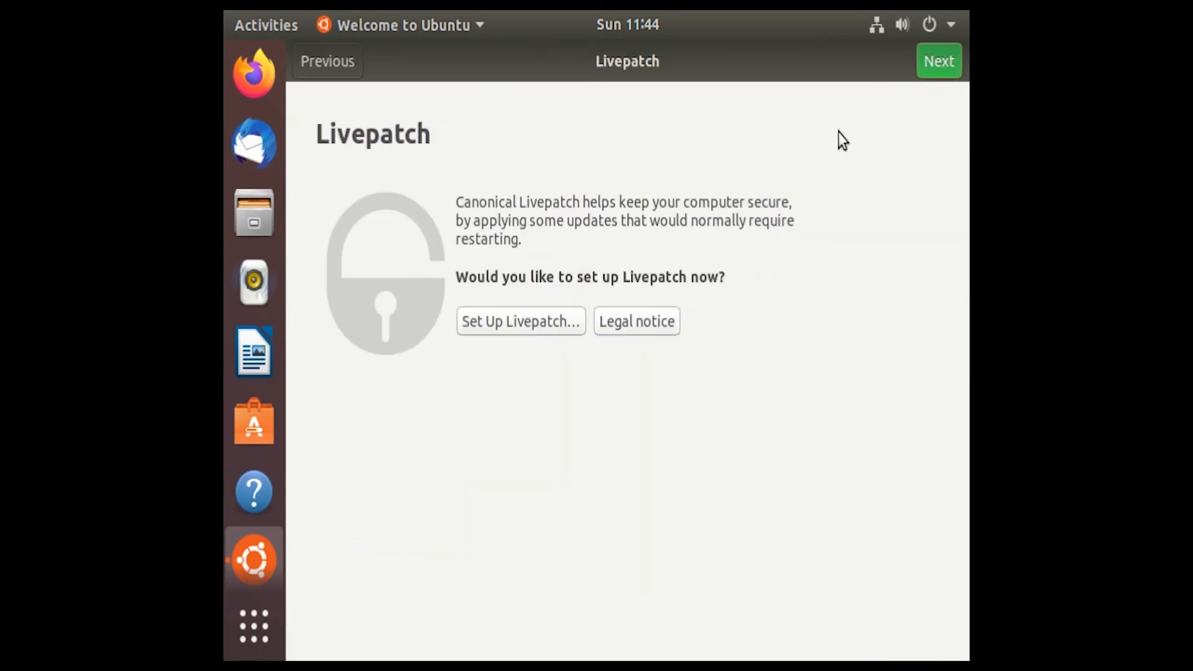
pyautogui.click(946, 63)
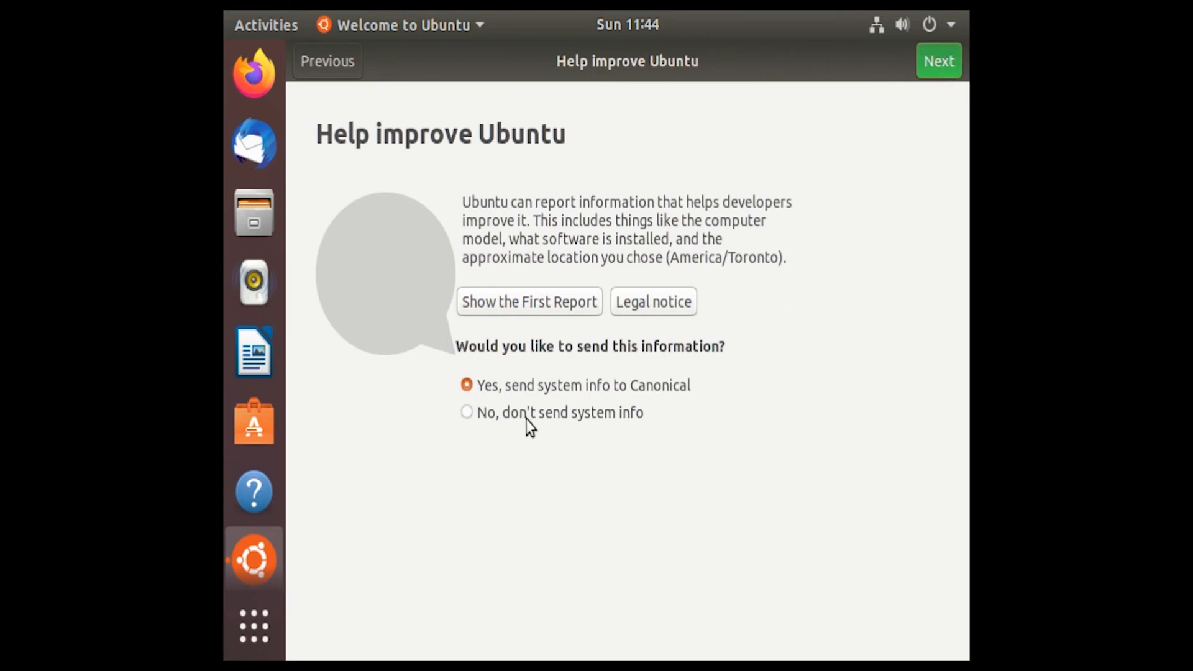
pyautogui.click(573, 416)
pyautogui.click(936, 62)
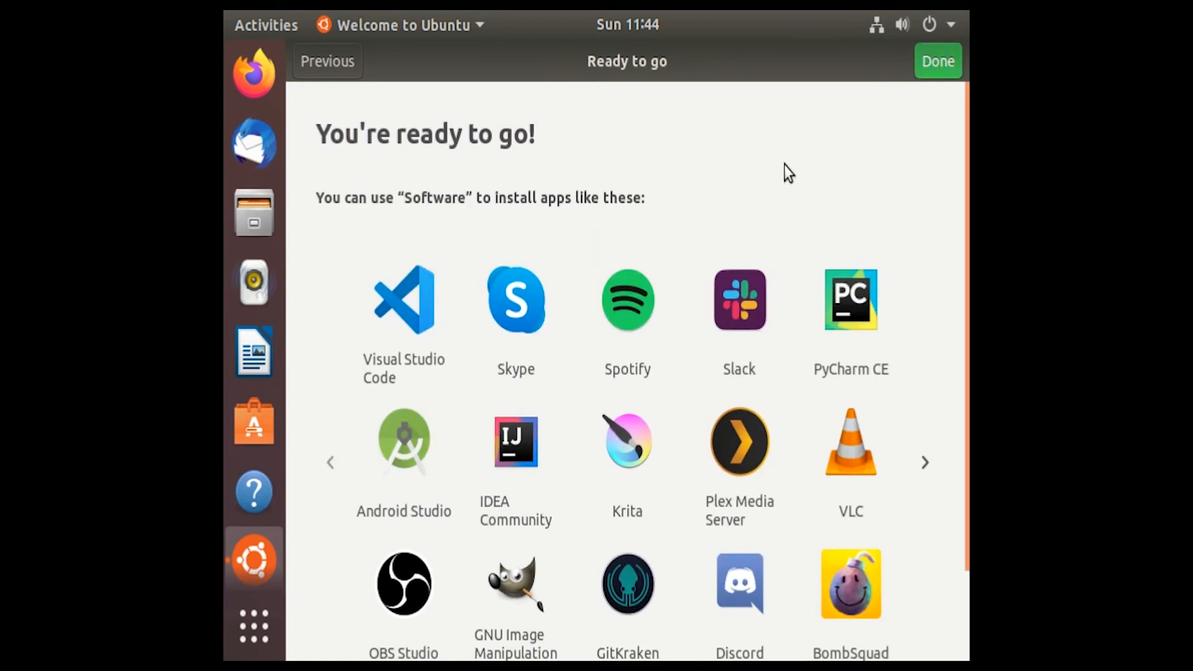
pyautogui.click(950, 62)
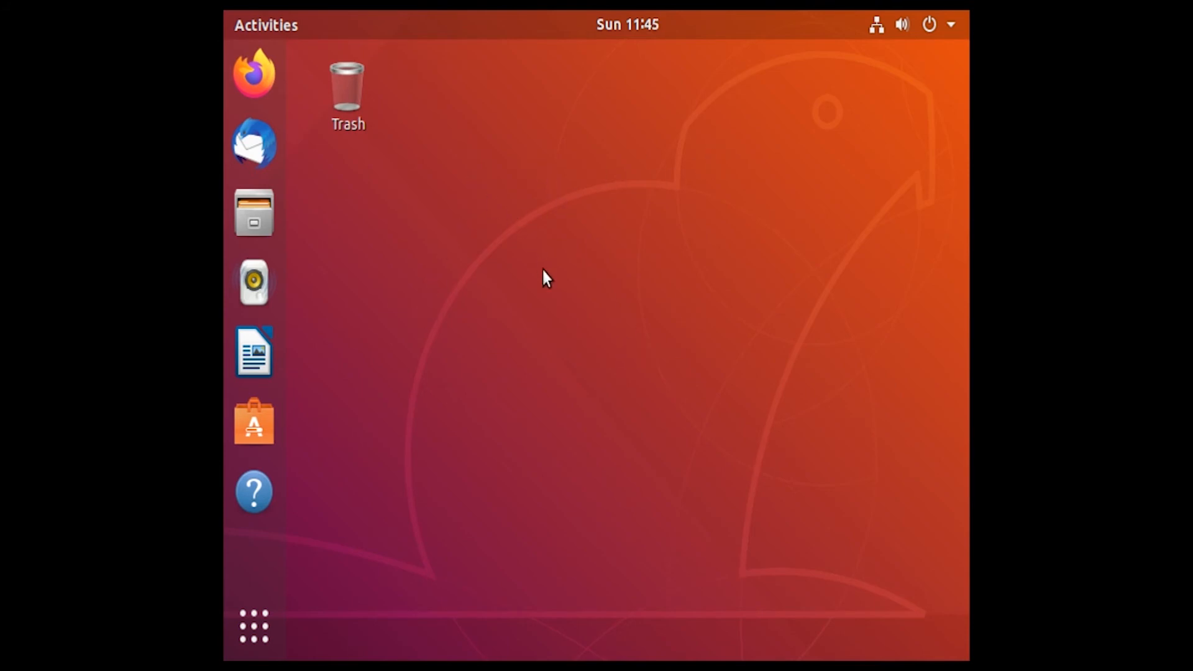
# Step: Open the wired network settings and show the details of the wired connection
pyautogui.click(879, 31)
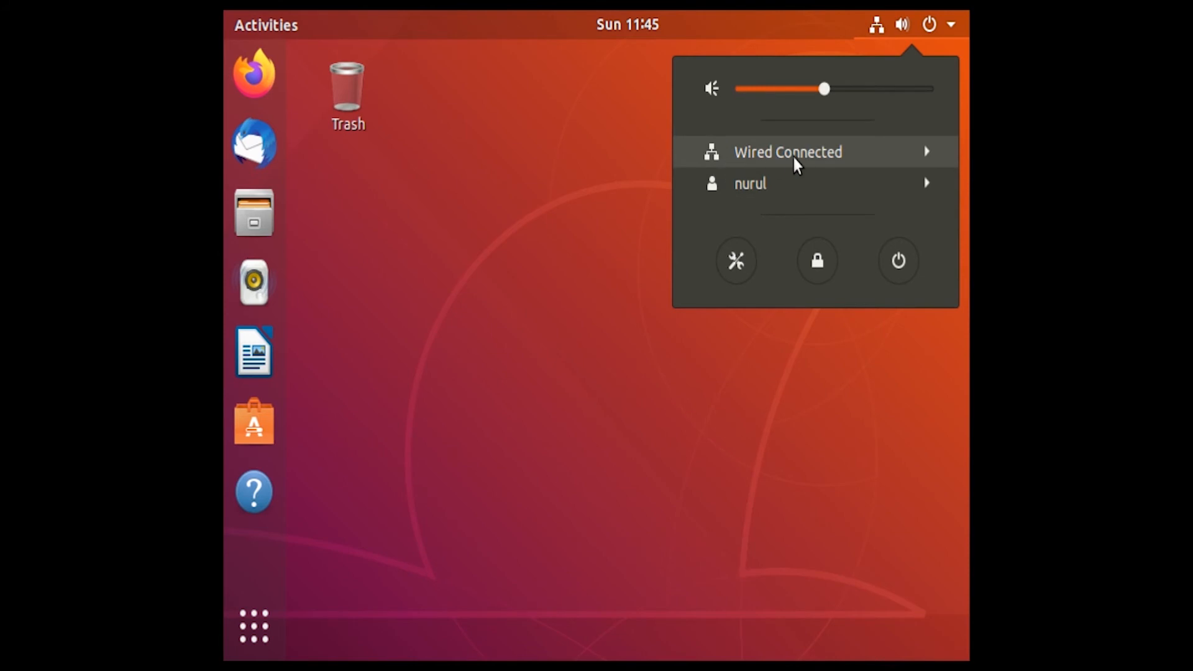
pyautogui.click(811, 155)
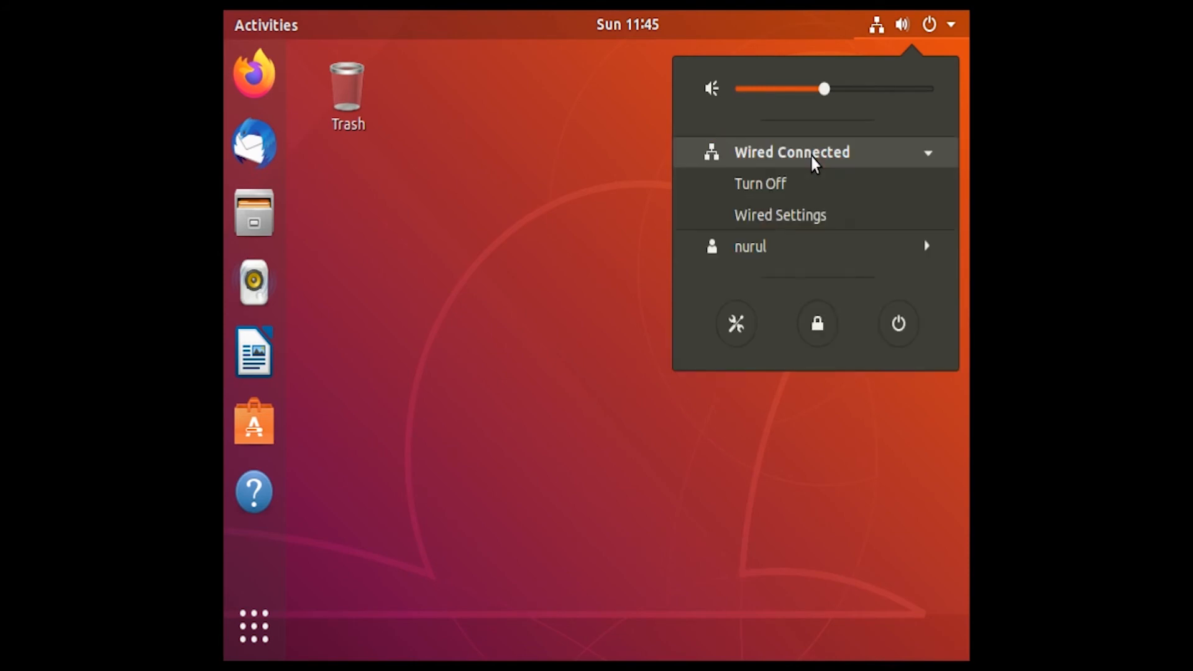
pyautogui.click(799, 219)
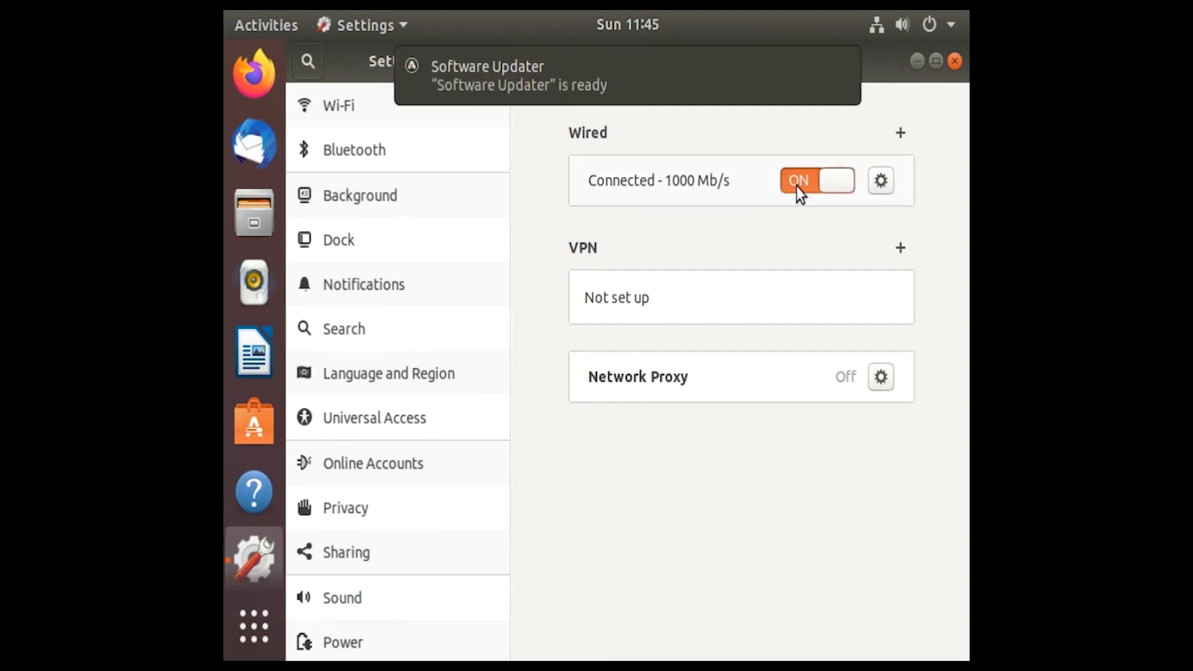
pyautogui.click(879, 181)
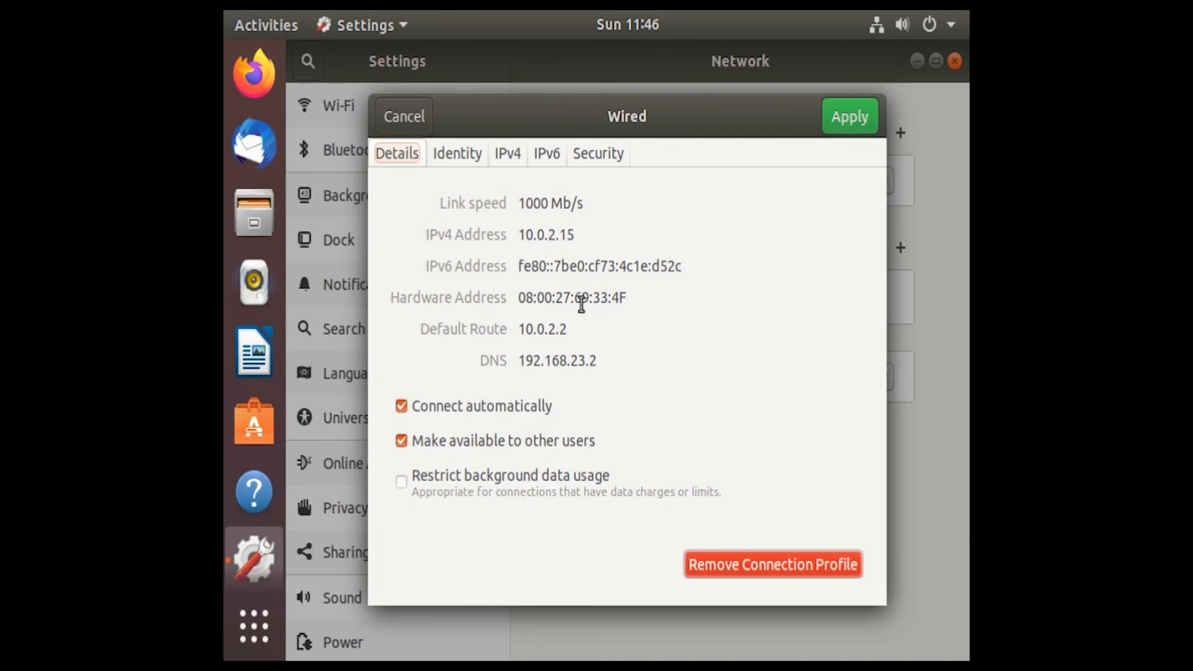
# Step: View the wired connection's IPv4 options for the Manual method, cancel without applying, and close the network settings
pyautogui.click(517, 153)
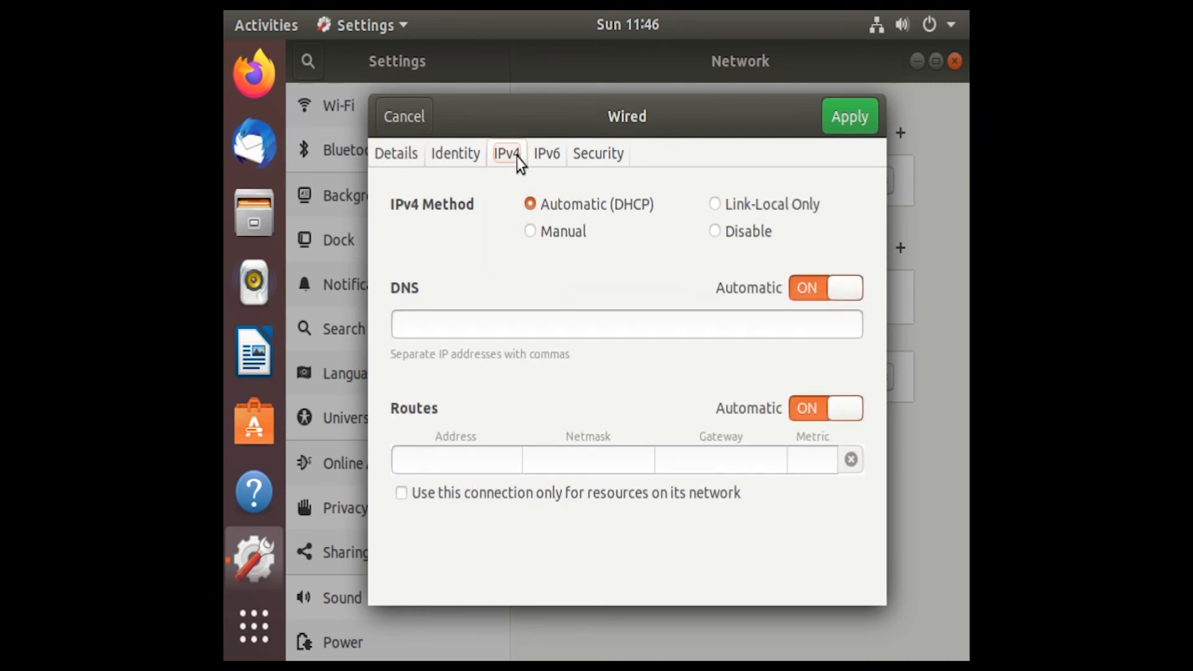
pyautogui.click(568, 233)
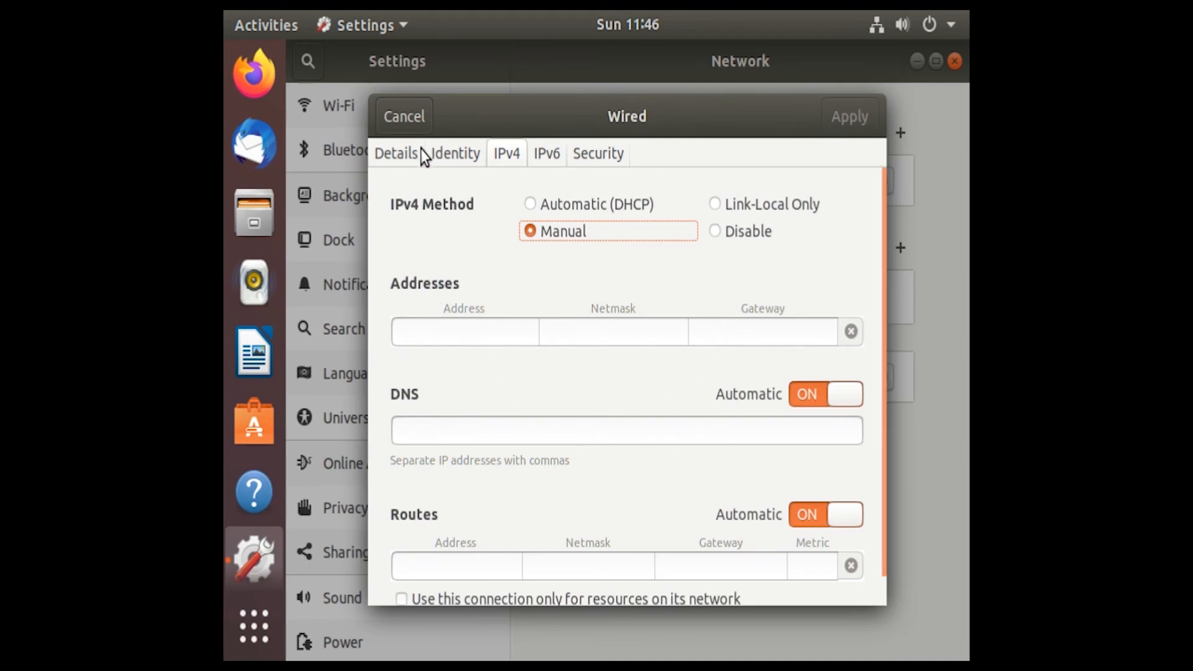
pyautogui.moveTo(409, 118); pyautogui.dragTo(596, 384)
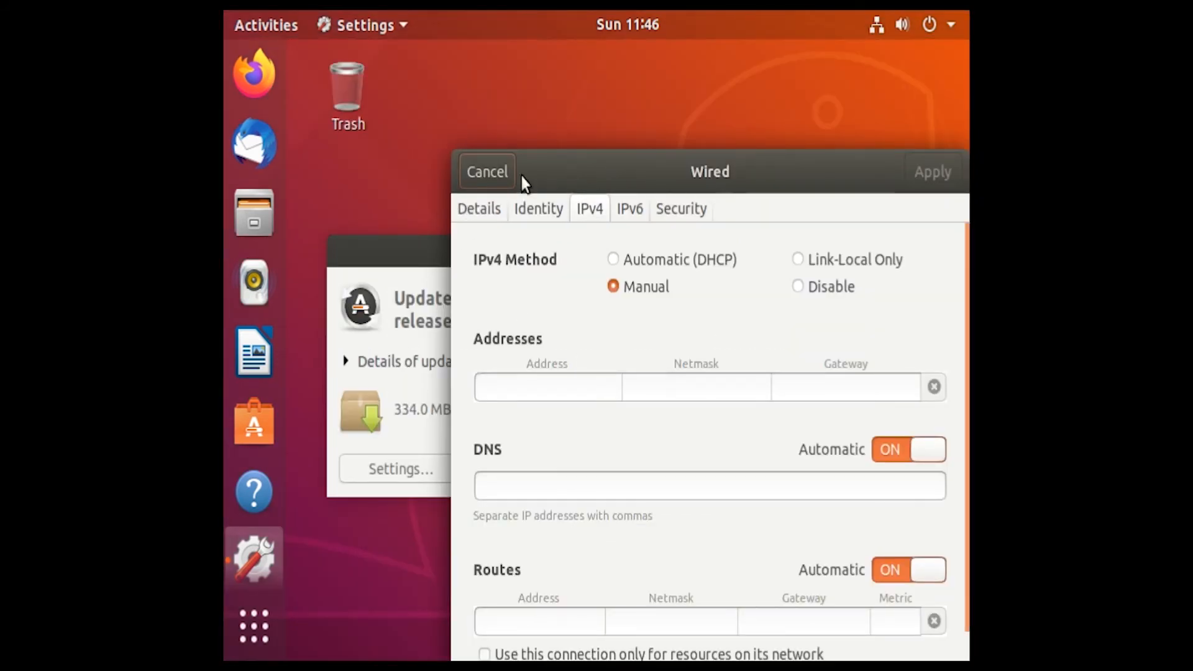
pyautogui.click(486, 169)
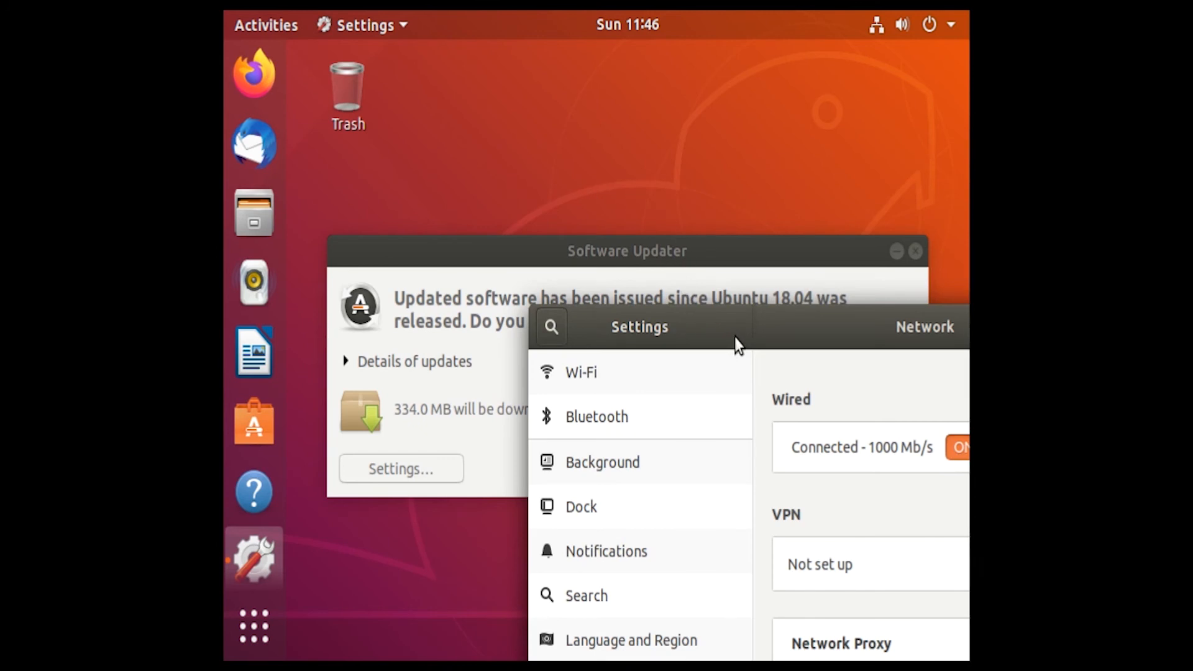
pyautogui.moveTo(780, 310); pyautogui.dragTo(620, 185)
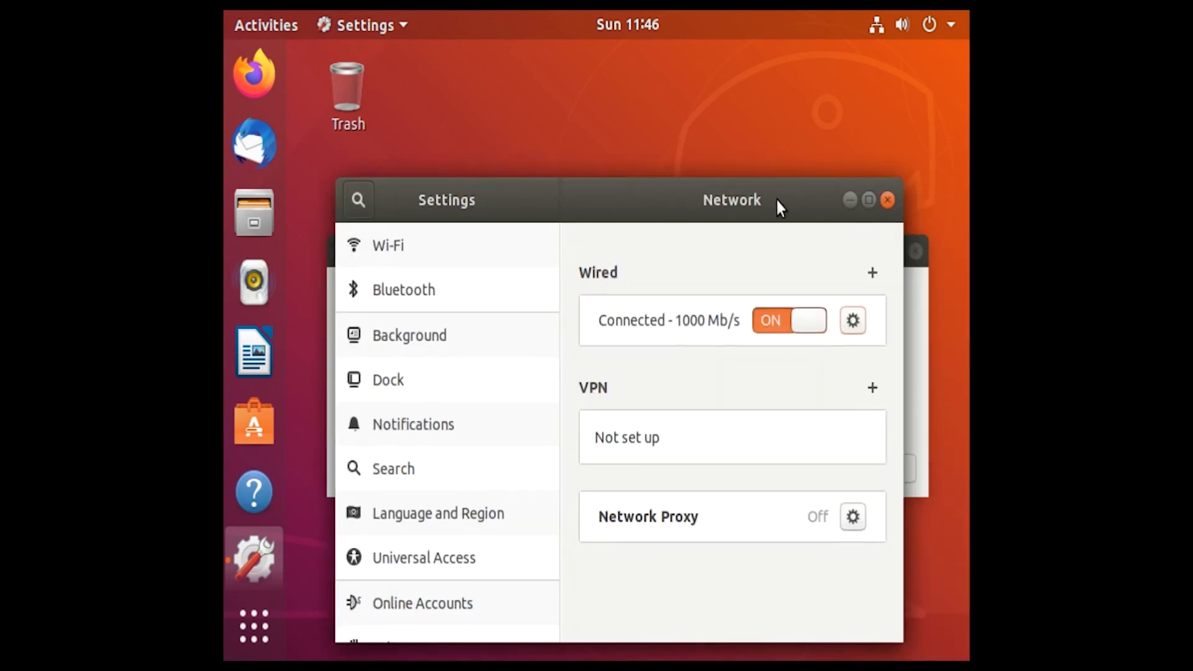
pyautogui.click(886, 200)
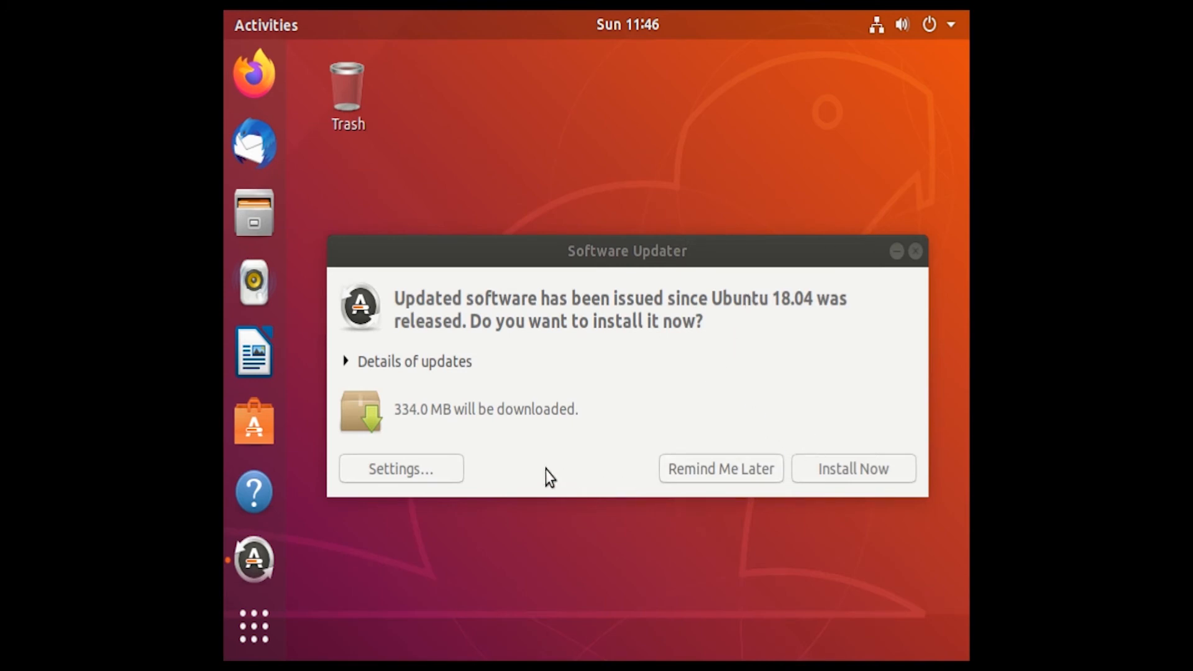
# Step: Postpone the offered software updates and open a terminal from the Ubuntu desktop
pyautogui.click(694, 472)
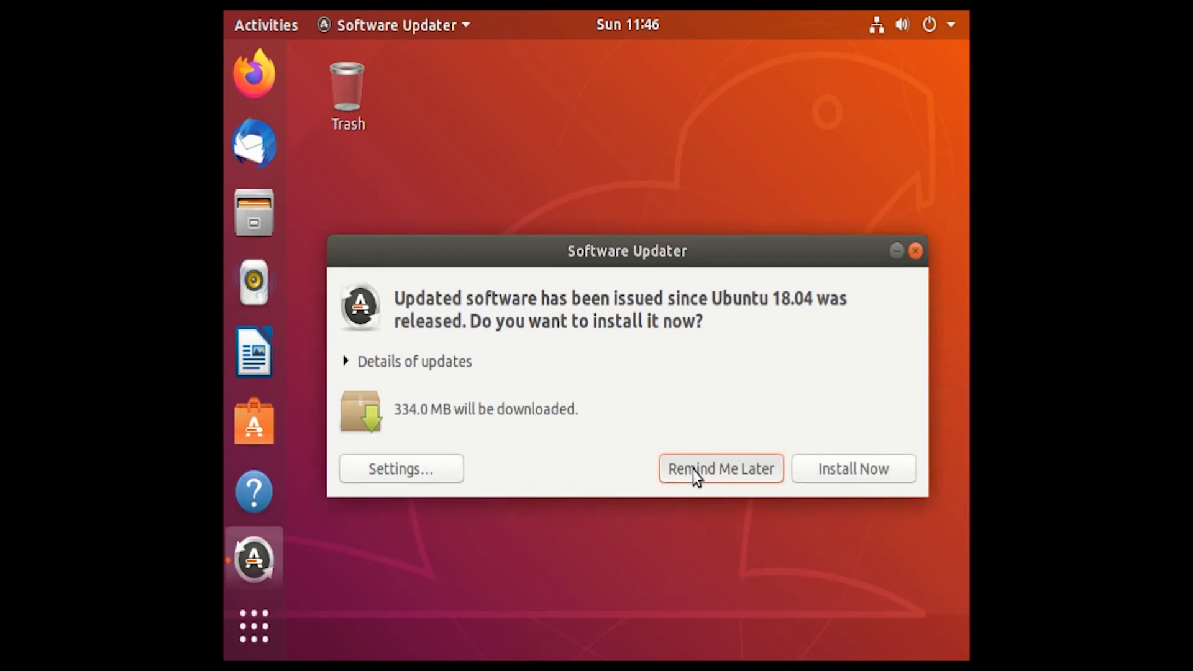
pyautogui.click(692, 470)
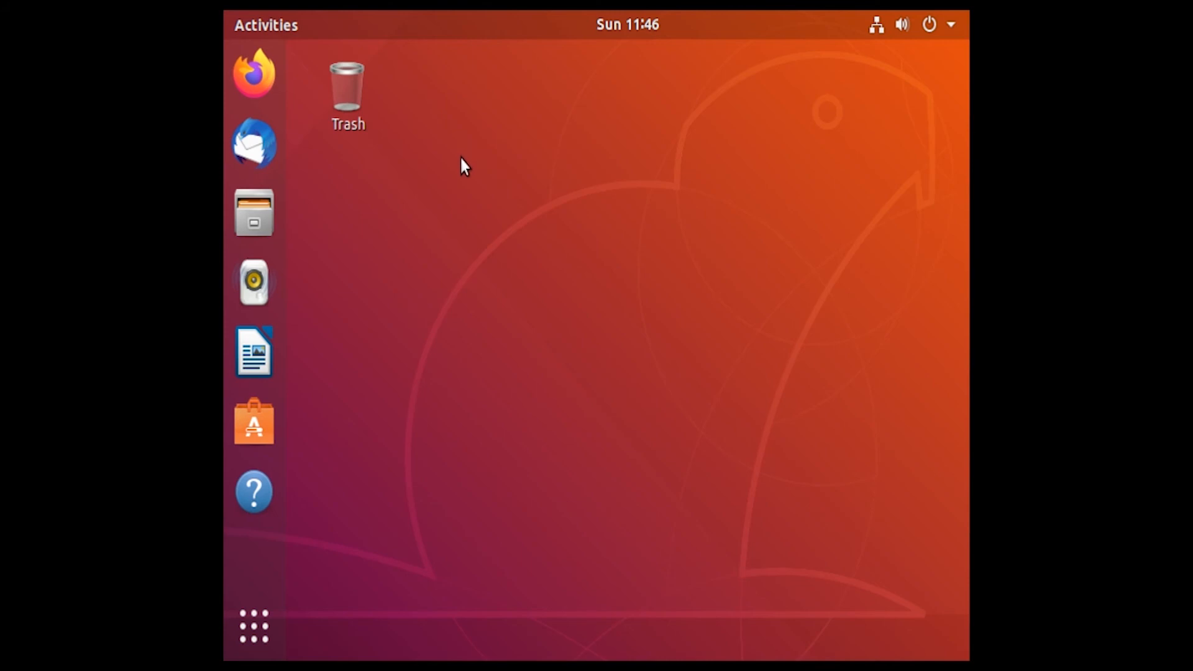
pyautogui.rightClick(457, 136)
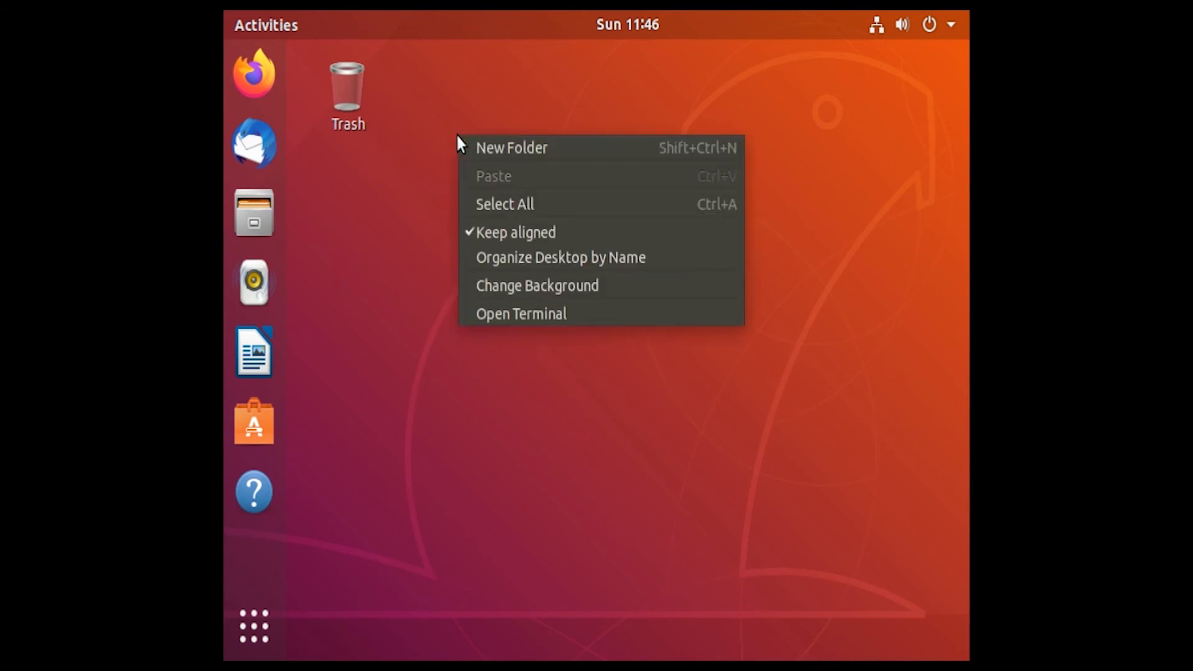
pyautogui.click(553, 318)
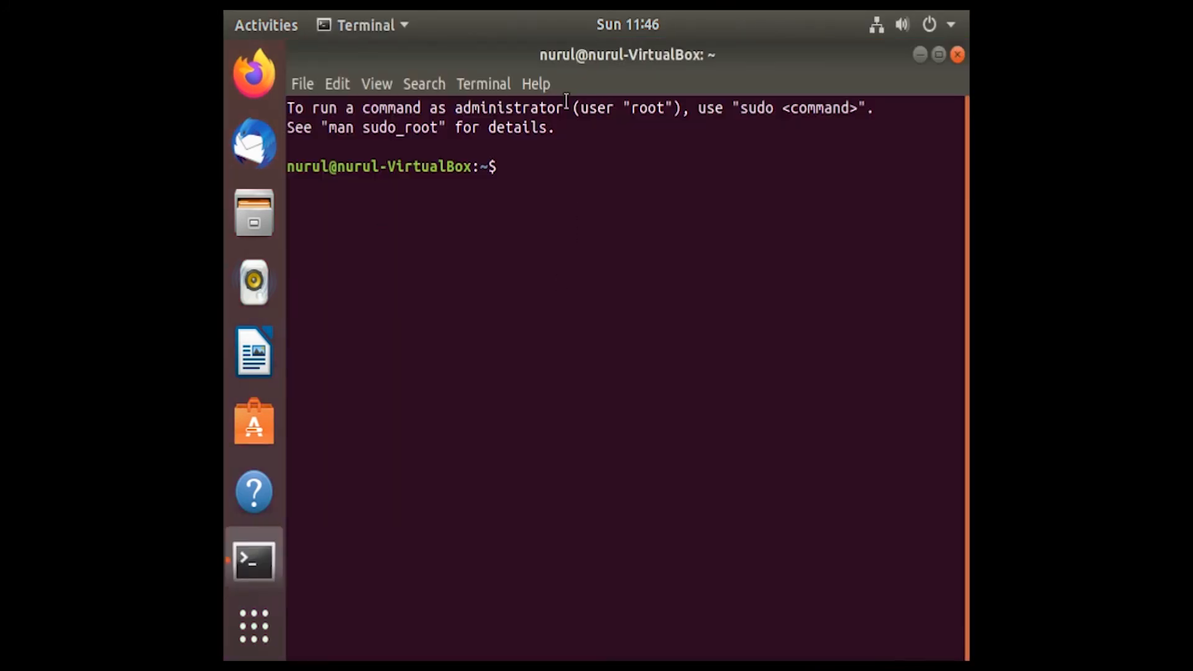
# Step: List the home folder's contents with ls and change into the Downloads folder with cd Downloads
pyautogui.moveTo(288, 165); pyautogui.dragTo(472, 165)
pyautogui.click(330, 164)
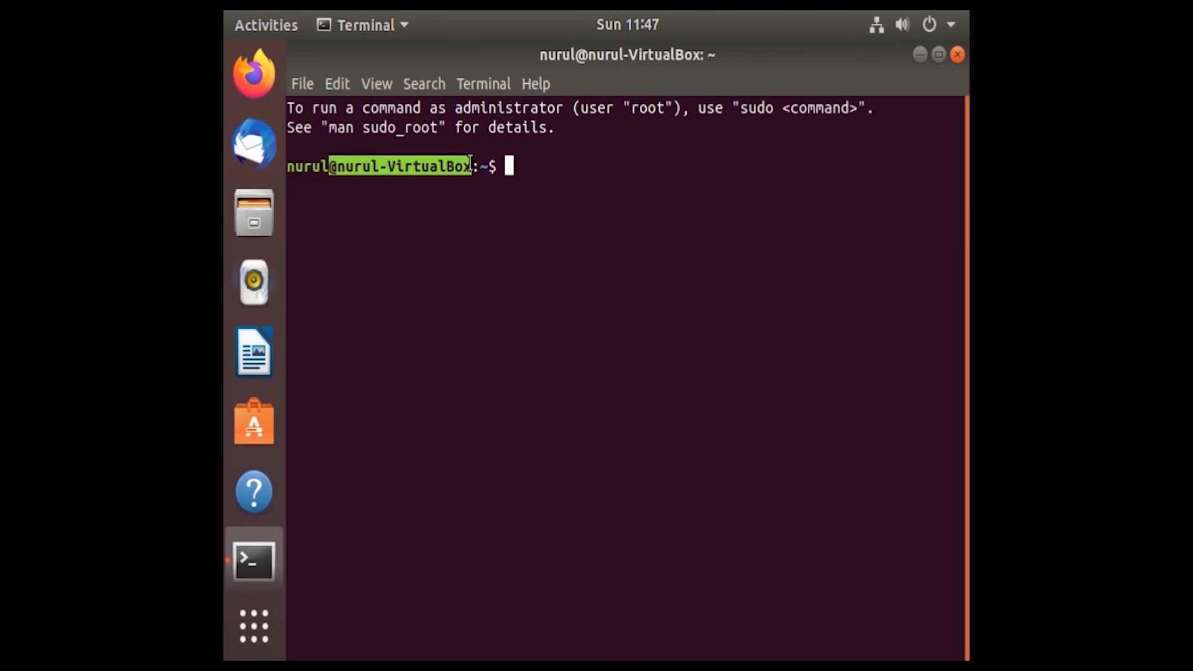
pyautogui.click(547, 166)
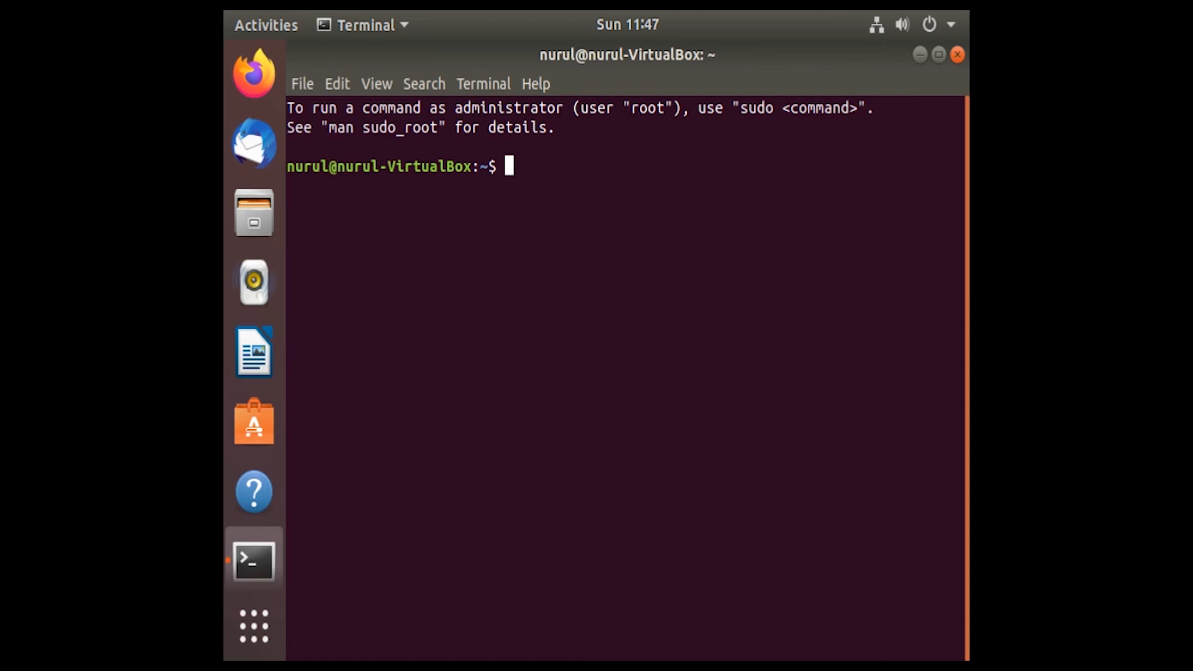
pyautogui.write('ls')
pyautogui.press('Return')
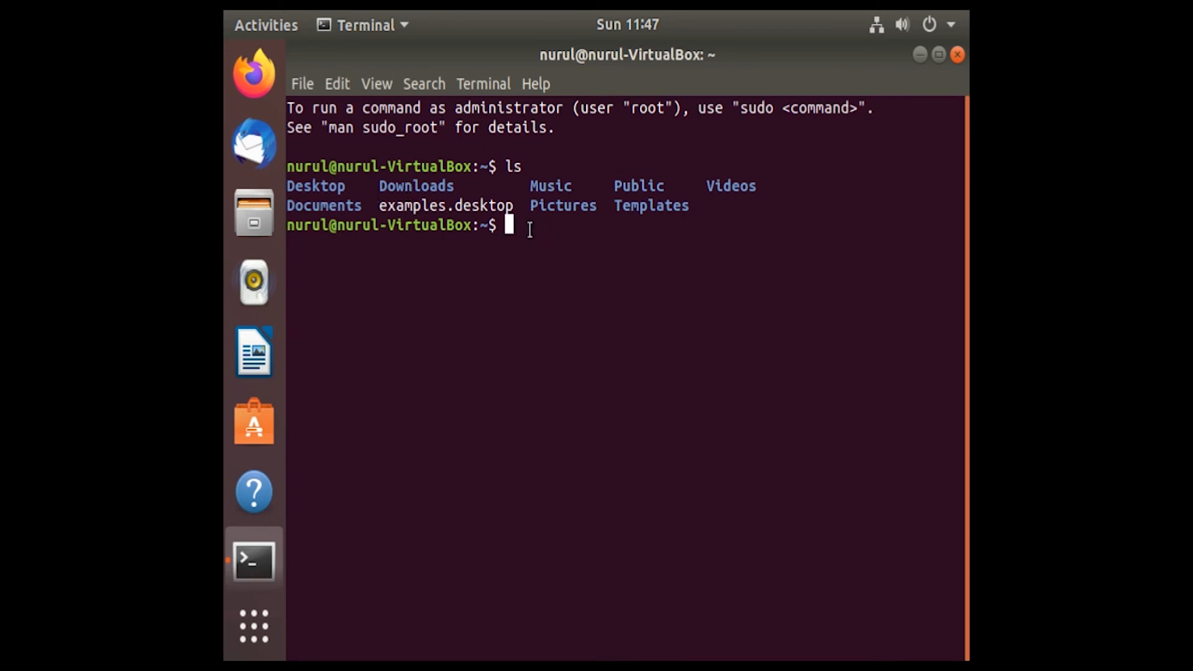
pyautogui.write('cd Downloads')
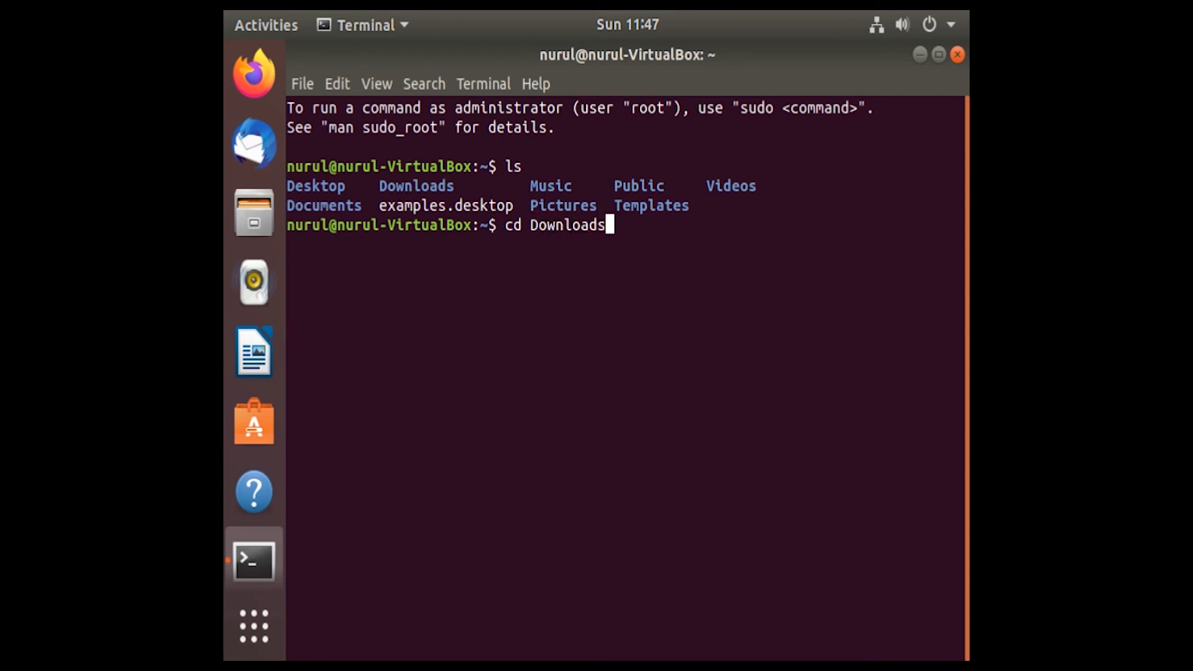
pyautogui.press('Return')
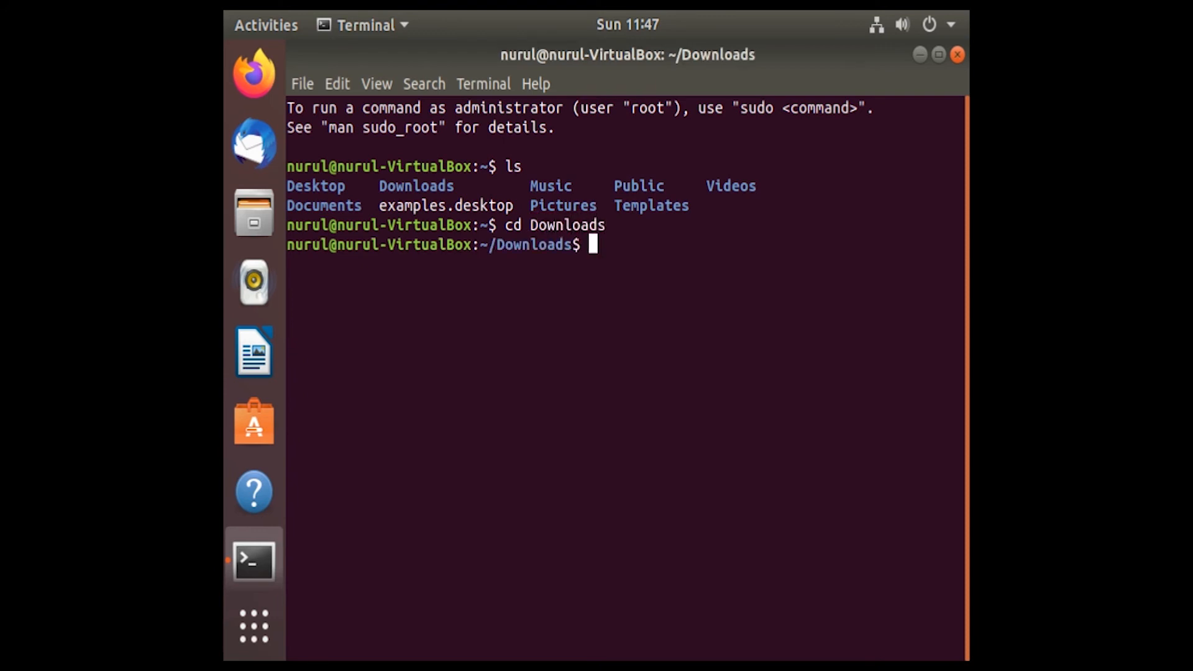
# Step: Print the current directory's path with pwd, highlight the printed path, and close the terminal
pyautogui.moveTo(488, 244); pyautogui.dragTo(564, 244)
pyautogui.write('pwd')
pyautogui.press('Return')
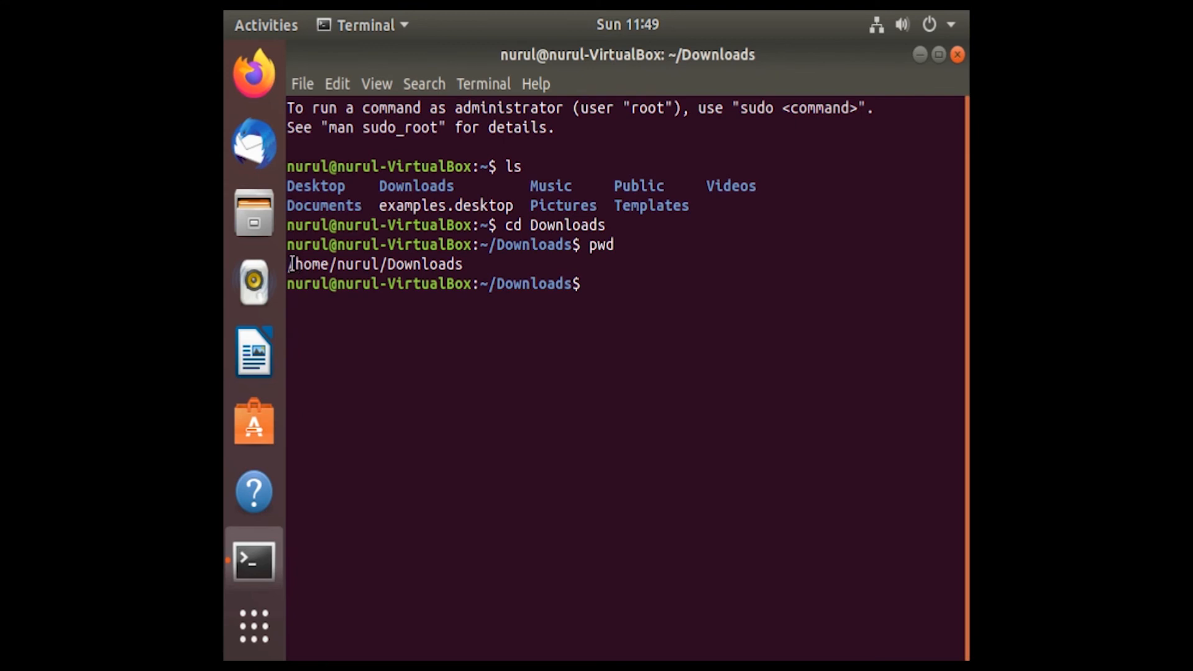
pyautogui.moveTo(289, 264); pyautogui.dragTo(473, 268)
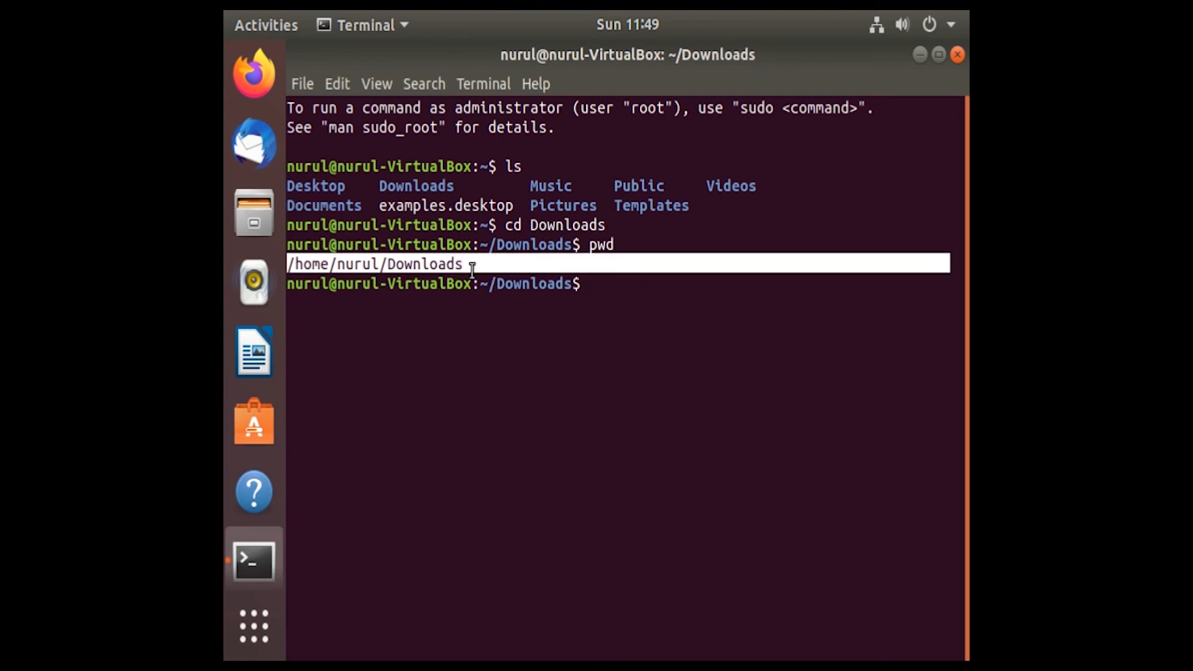
pyautogui.click(662, 242)
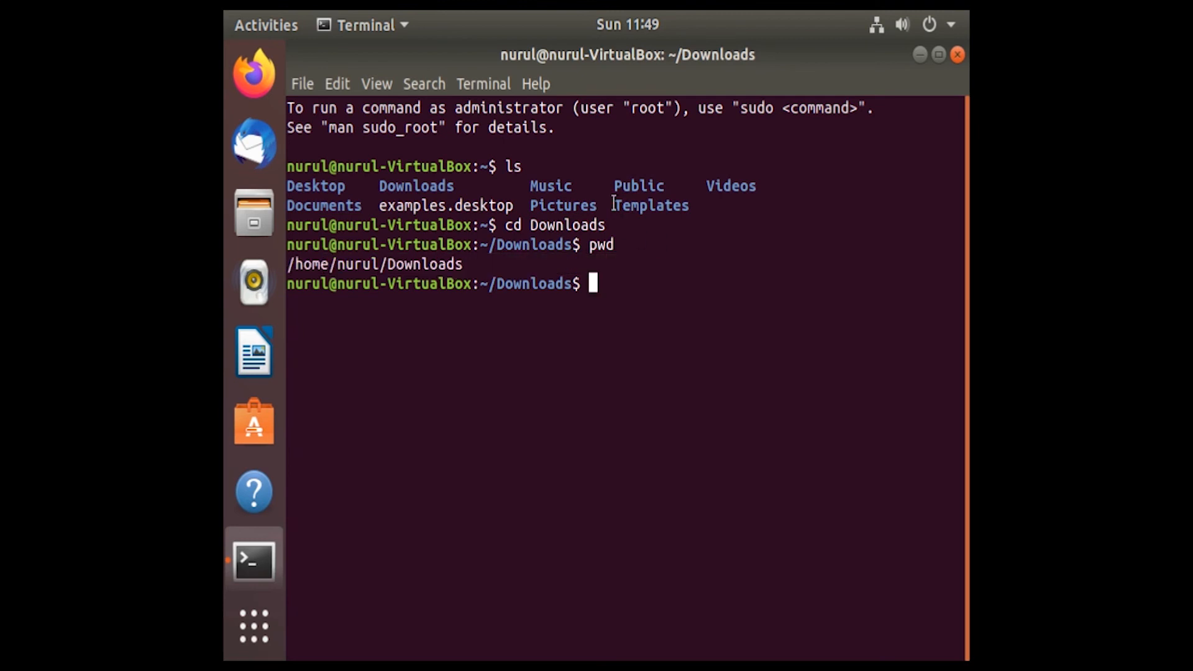
pyautogui.click(958, 54)
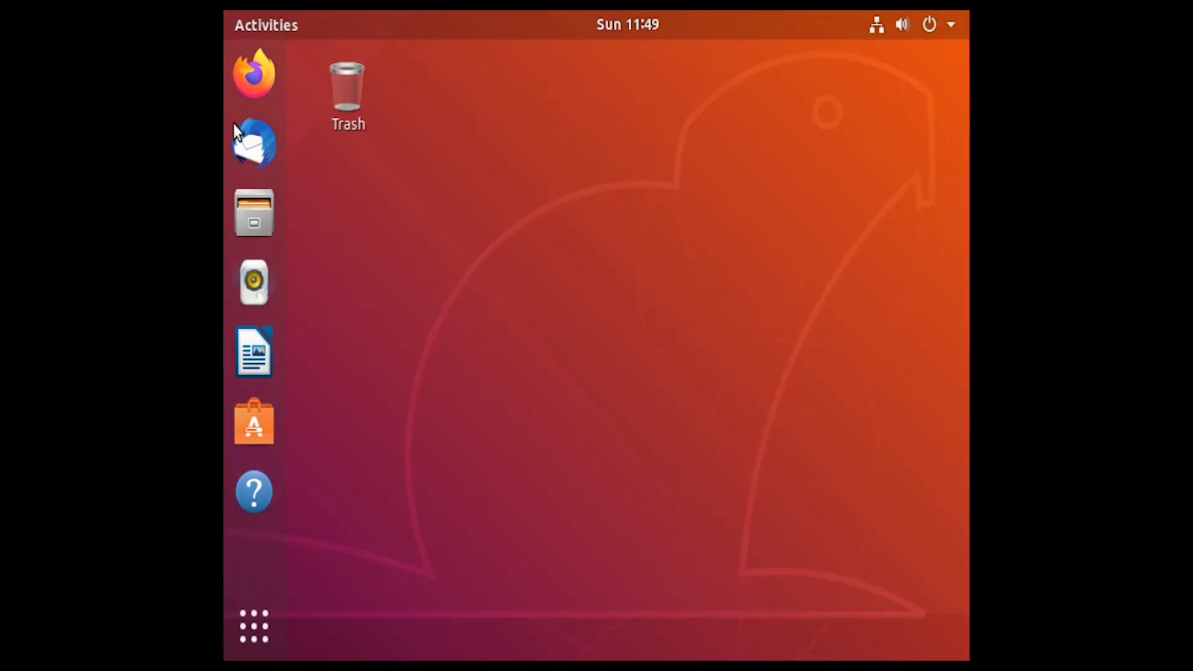
# Step: Open Firefox from the Ubuntu desktop and load google.com
pyautogui.click(261, 88)
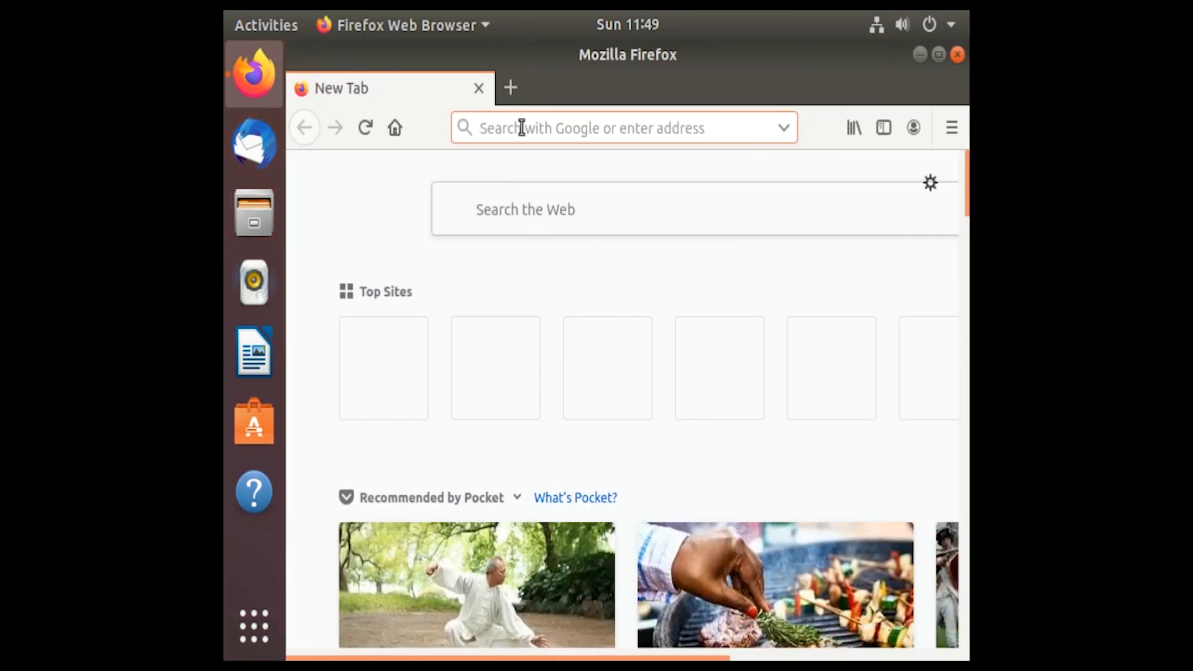
pyautogui.write('google.com')
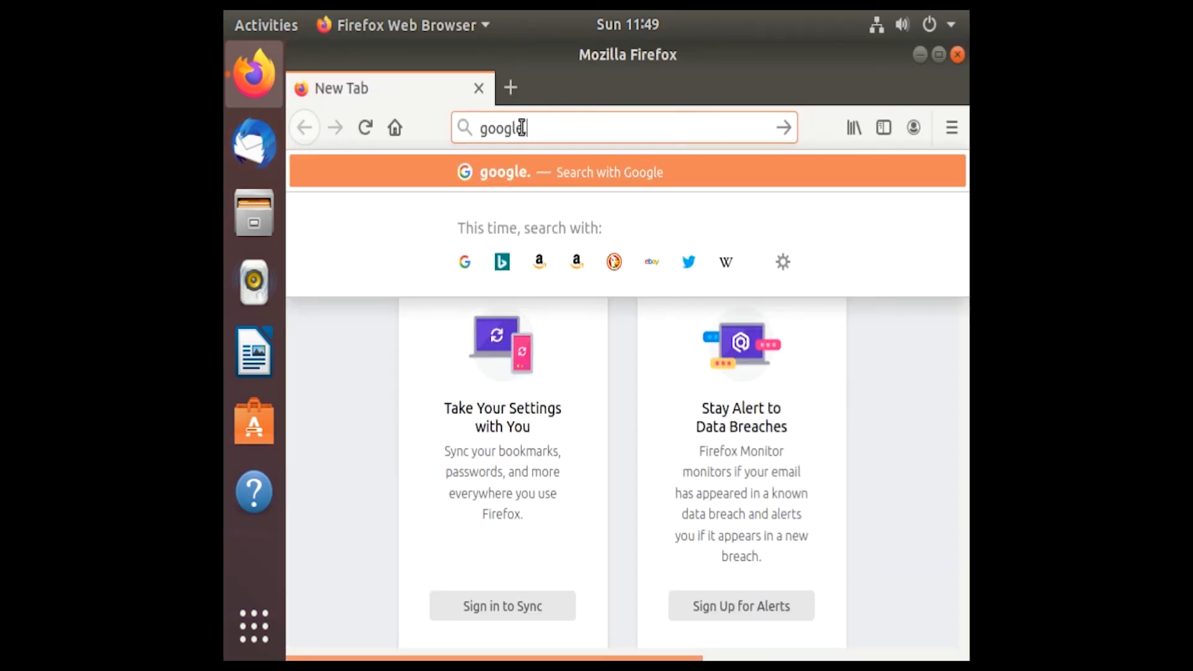
pyautogui.press('Return')
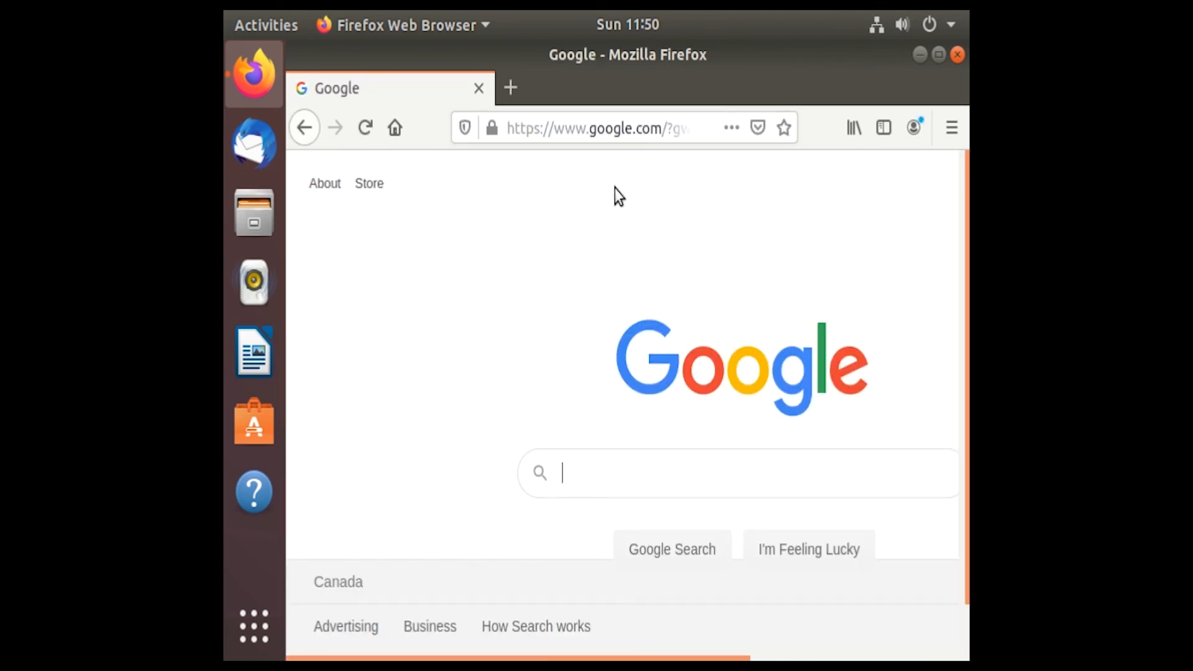
# Step: Load microsoft.com in place of the Google page, and close the browser
pyautogui.click(634, 129)
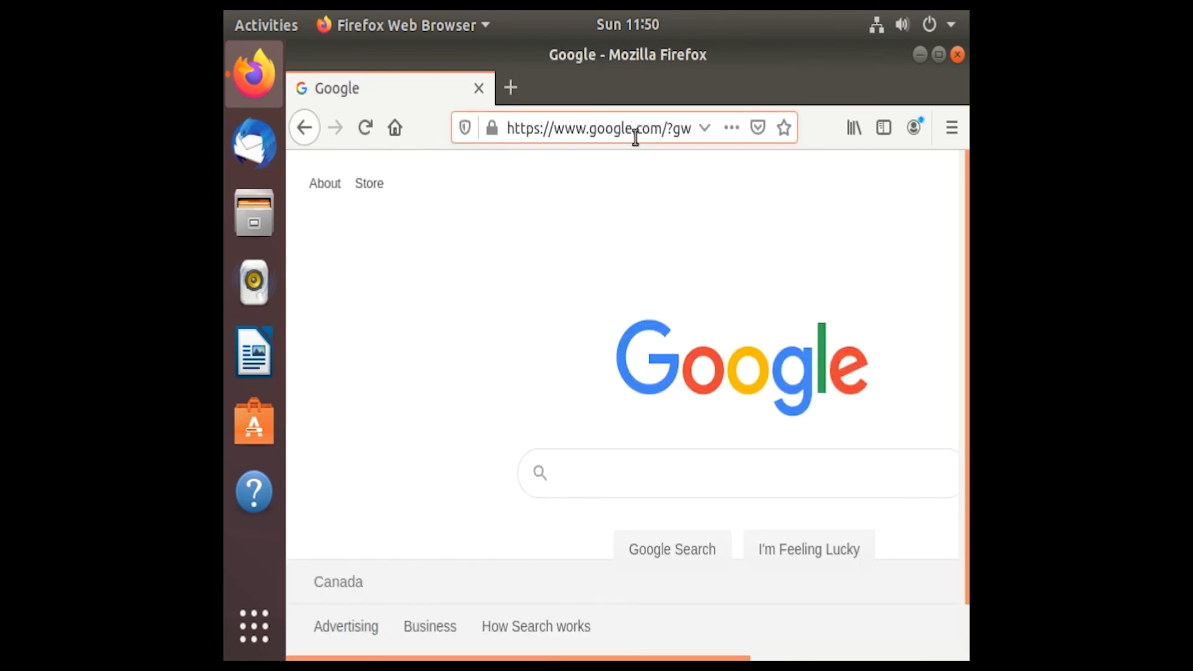
pyautogui.hotkey('ctrl', 'a')
pyautogui.write('micr')
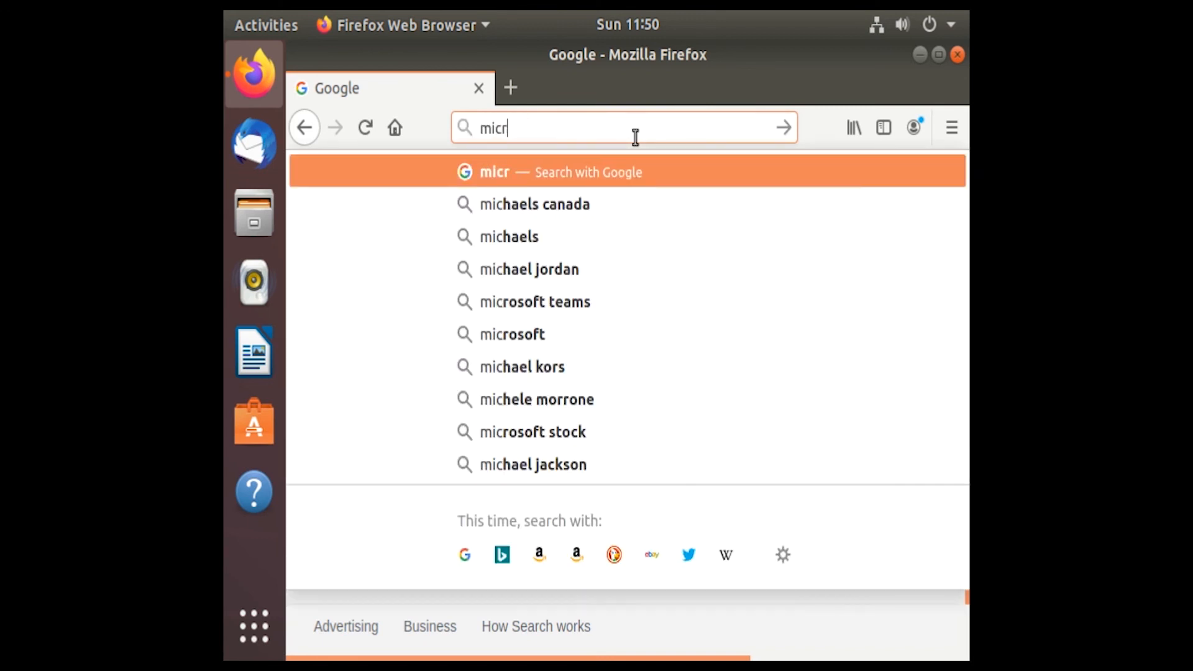
pyautogui.write('osoft.co')
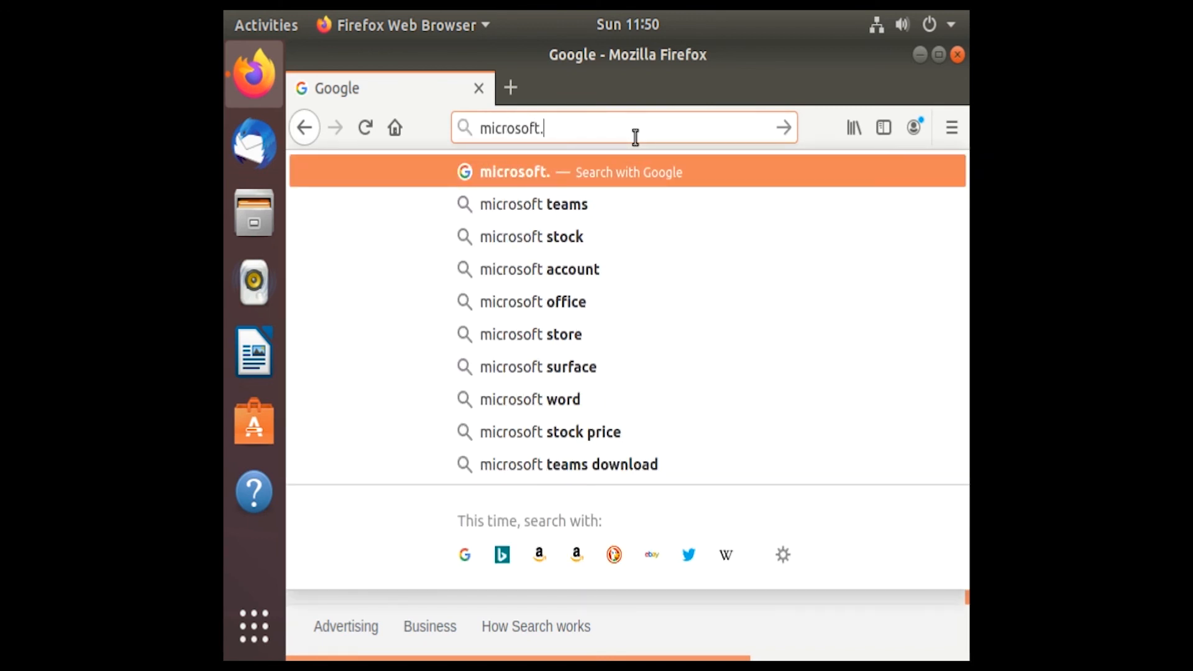
pyautogui.write('m')
pyautogui.press('Return')
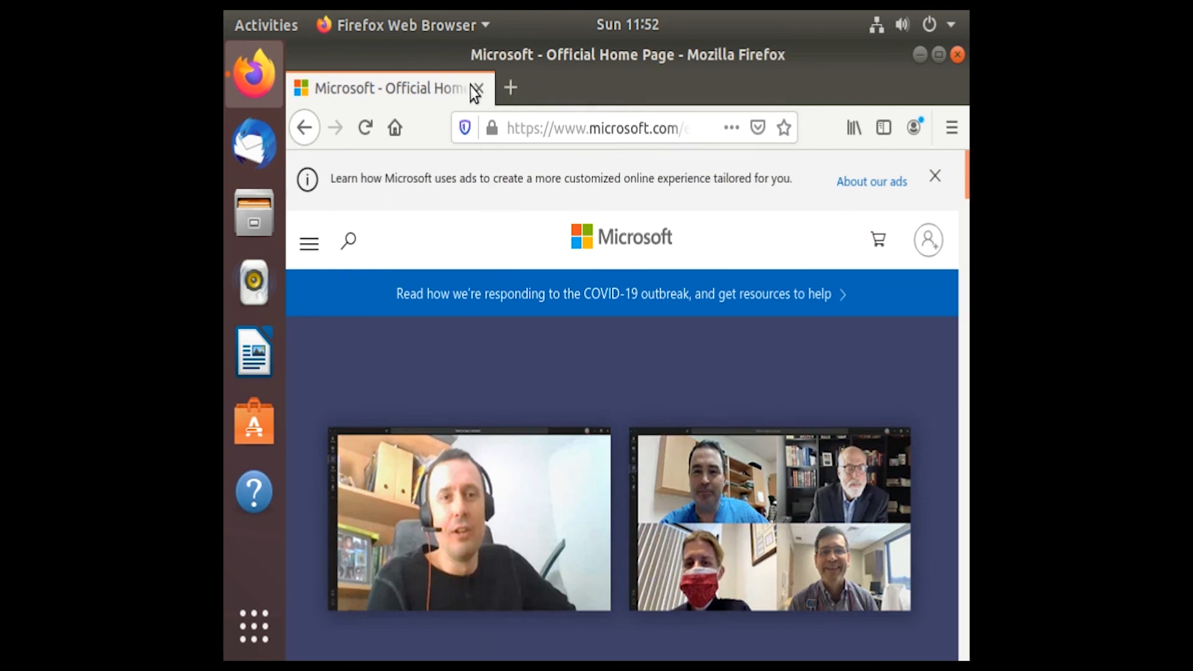
pyautogui.click(479, 88)
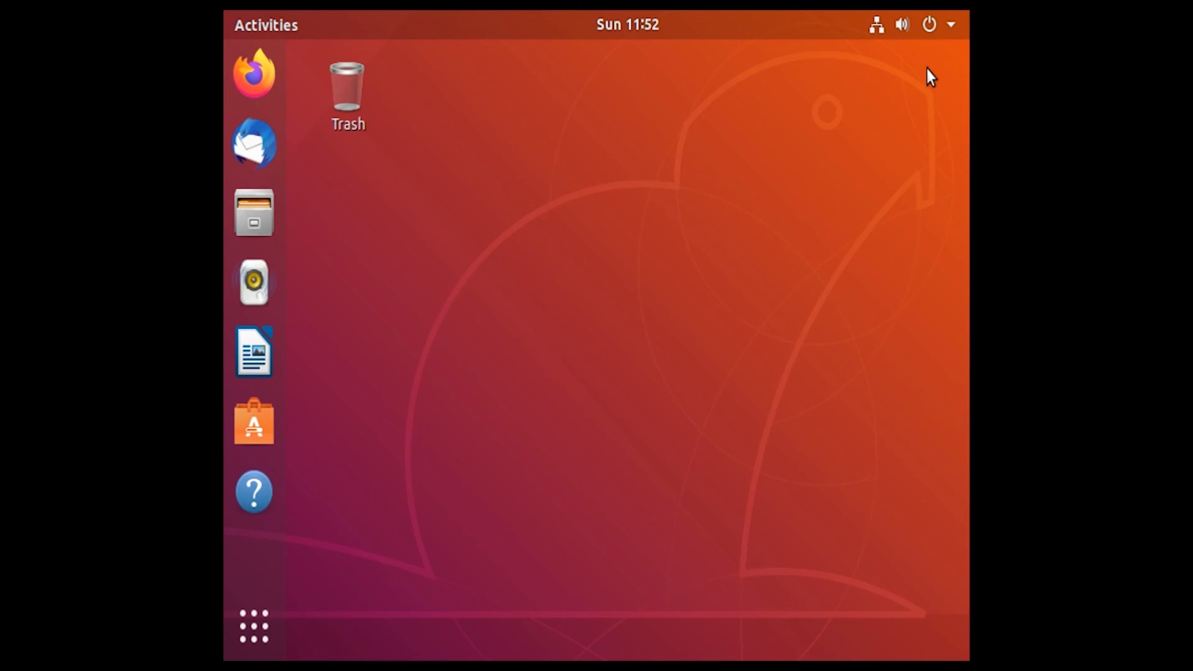
# Step: Shut down the Ubuntu virtual machine from its desktop, confirming Power Off
pyautogui.click(934, 27)
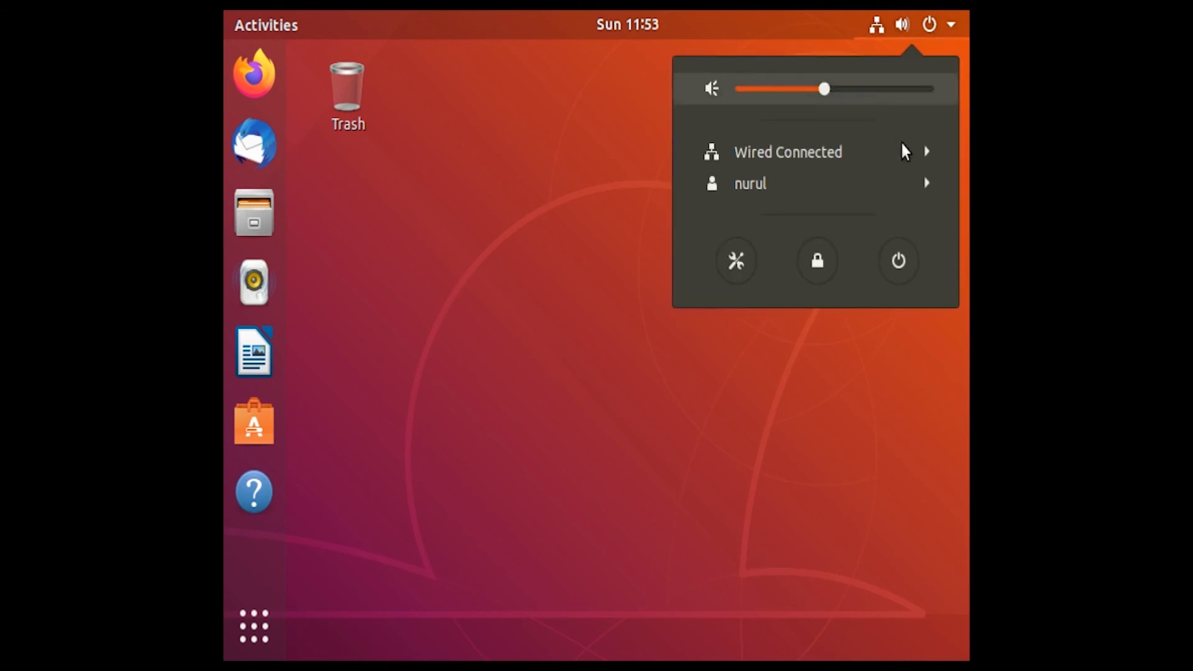
pyautogui.click(897, 261)
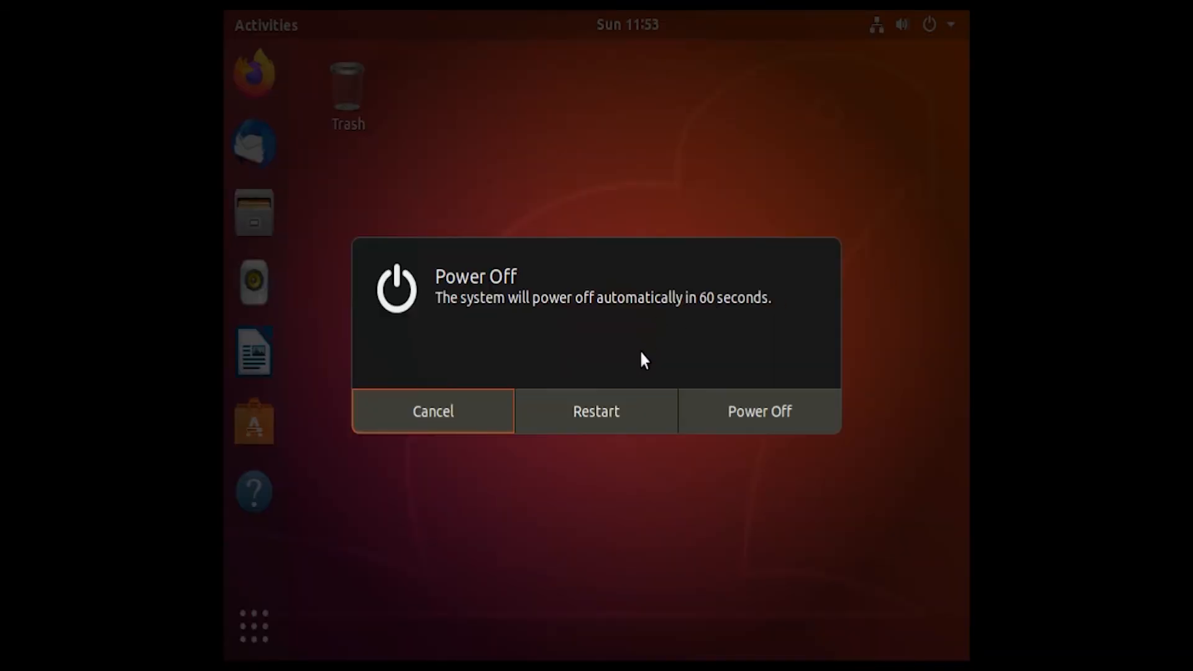
pyautogui.click(763, 408)
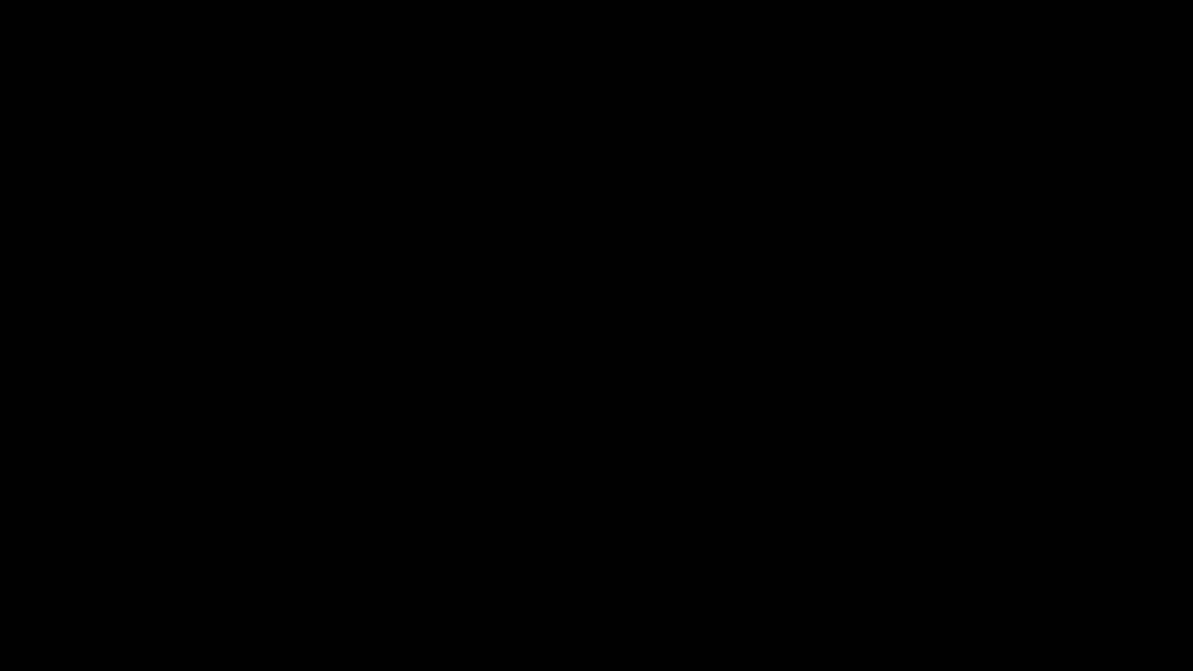